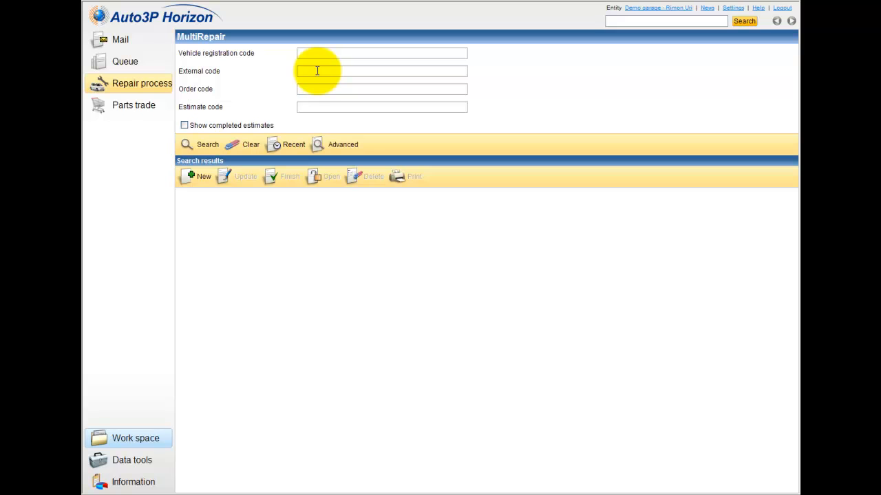
# Step: Search estimates by vehicle registration 11-111-11
pyautogui.click(315, 85)
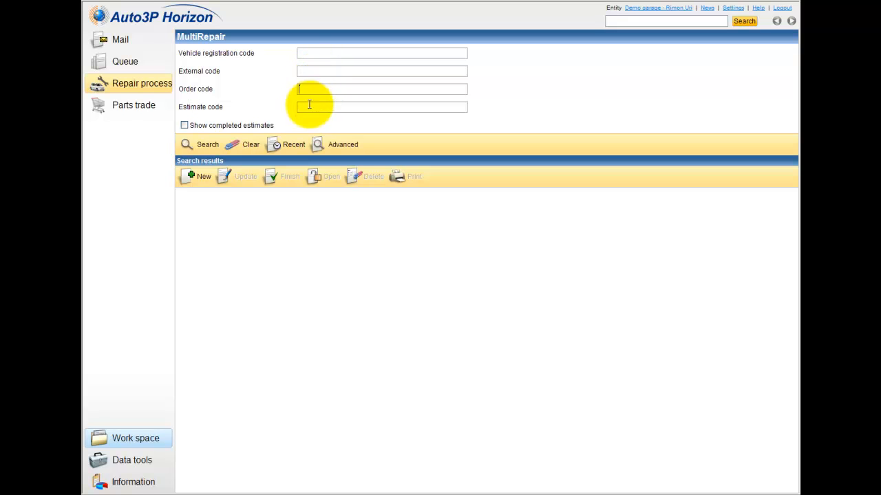
pyautogui.click(309, 106)
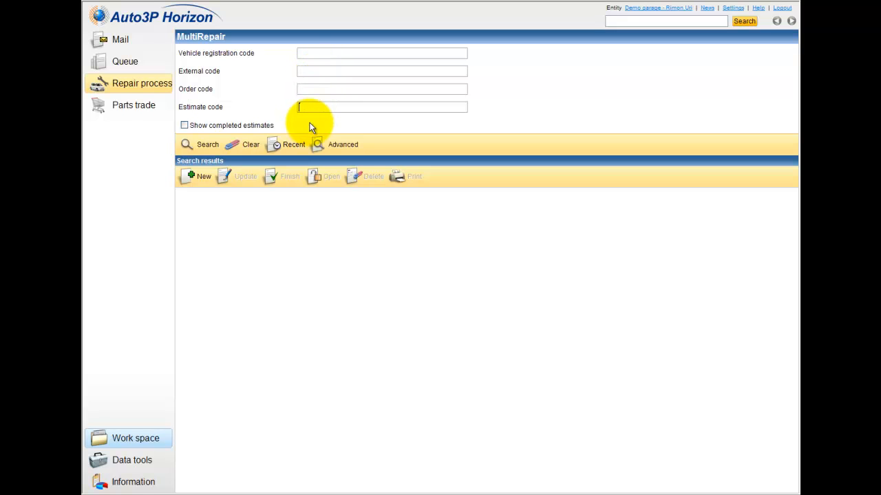
pyautogui.click(311, 53)
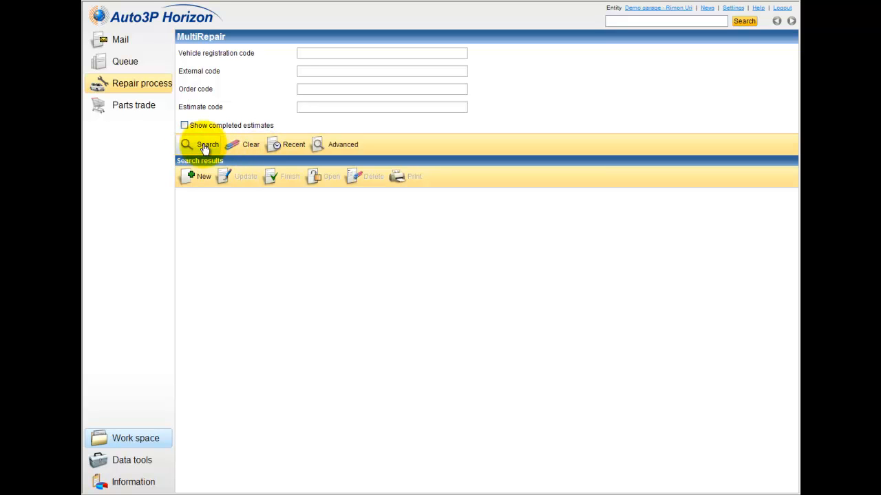
pyautogui.click(366, 58)
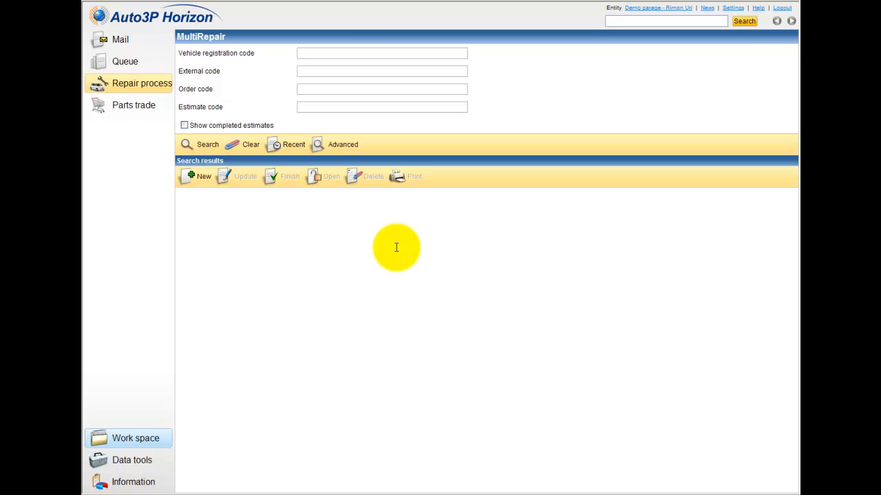
pyautogui.click(328, 57)
pyautogui.write('11-111')
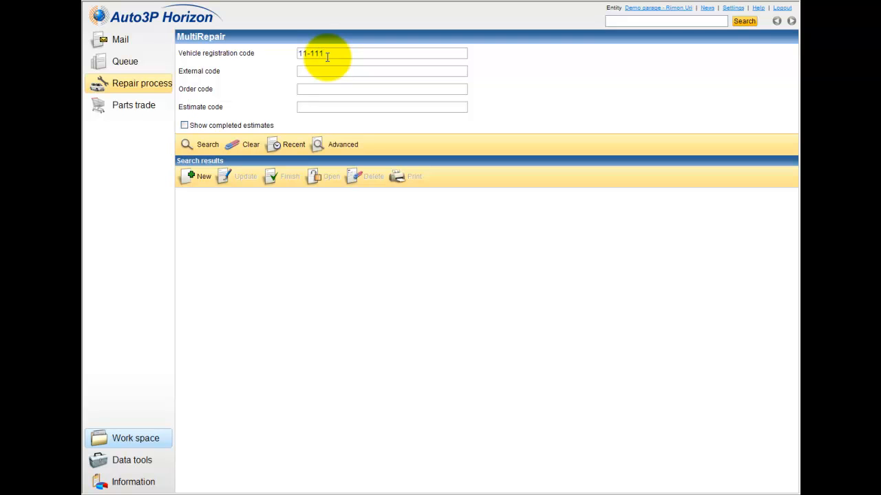
pyautogui.write('-11')
pyautogui.click(209, 145)
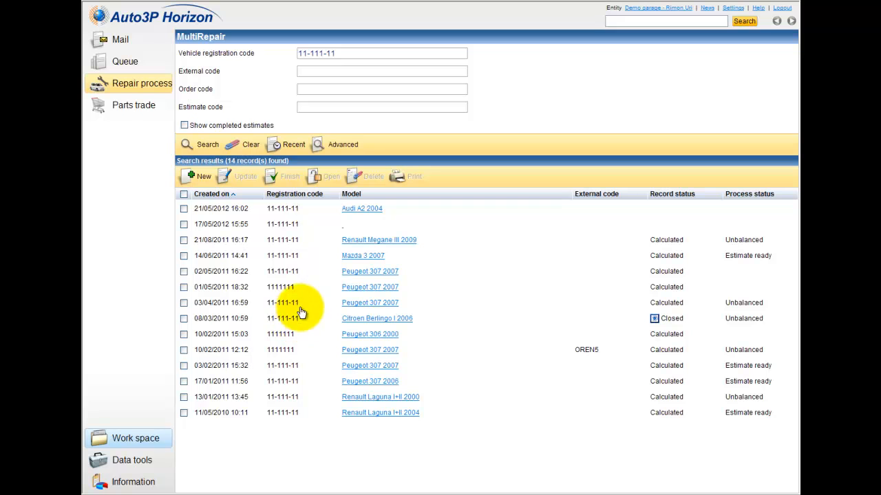
# Step: List the 30 most recent estimates with the registration criterion cleared
pyautogui.click(287, 149)
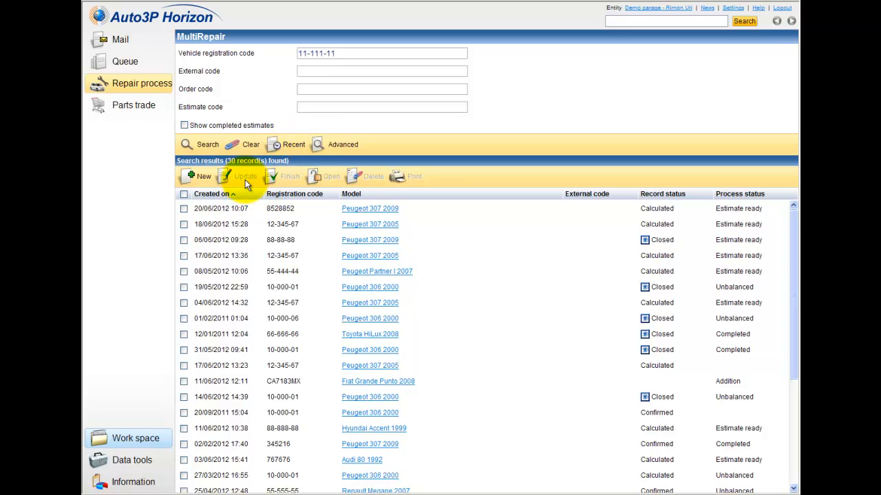
pyautogui.click(250, 152)
pyautogui.click(343, 147)
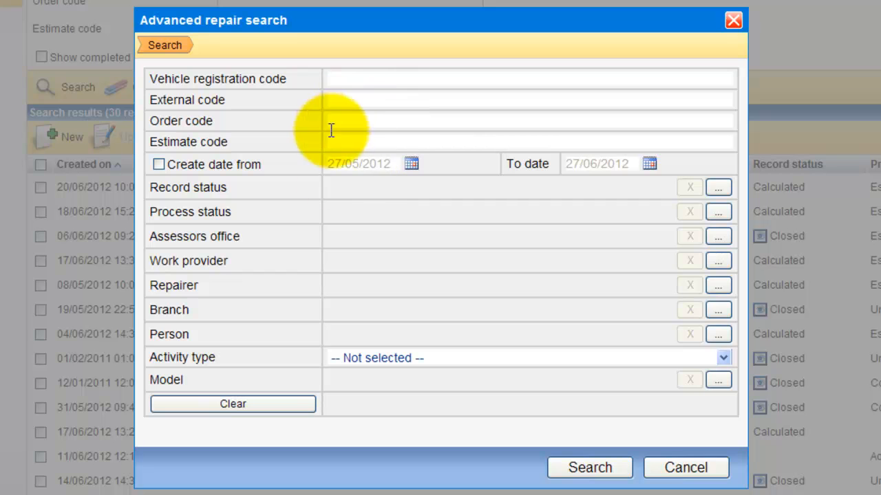
# Step: Filter the advanced search by creation date from 01/04/2012 to 27/06/2012
pyautogui.click(160, 164)
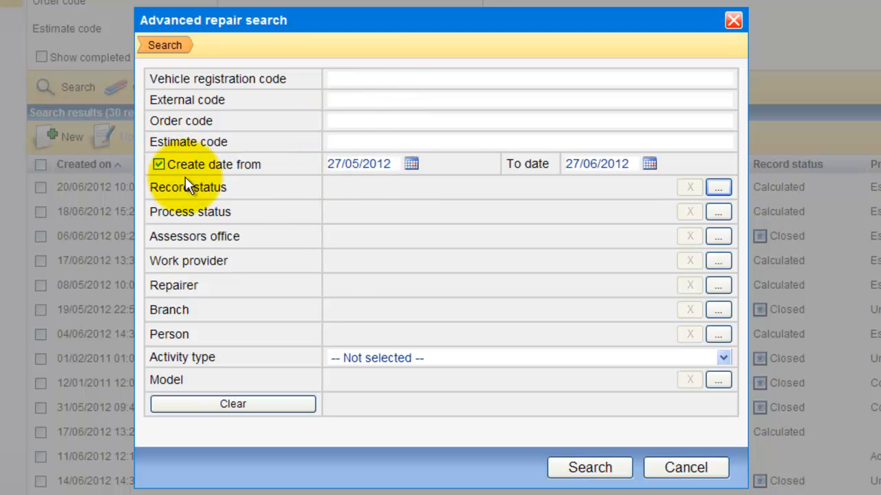
pyautogui.click(410, 166)
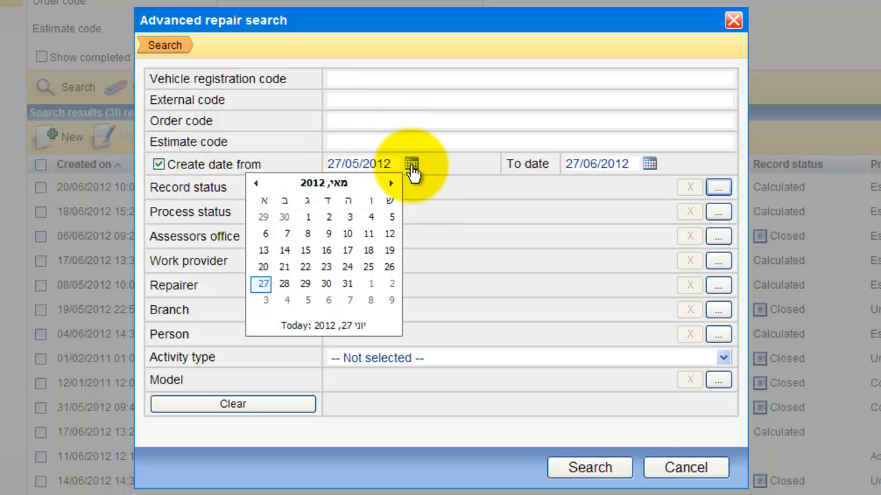
pyautogui.click(258, 185)
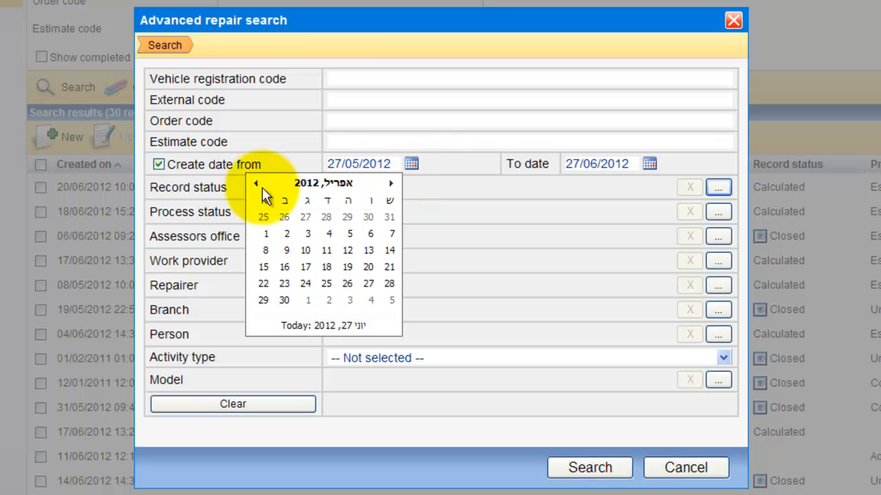
pyautogui.click(270, 235)
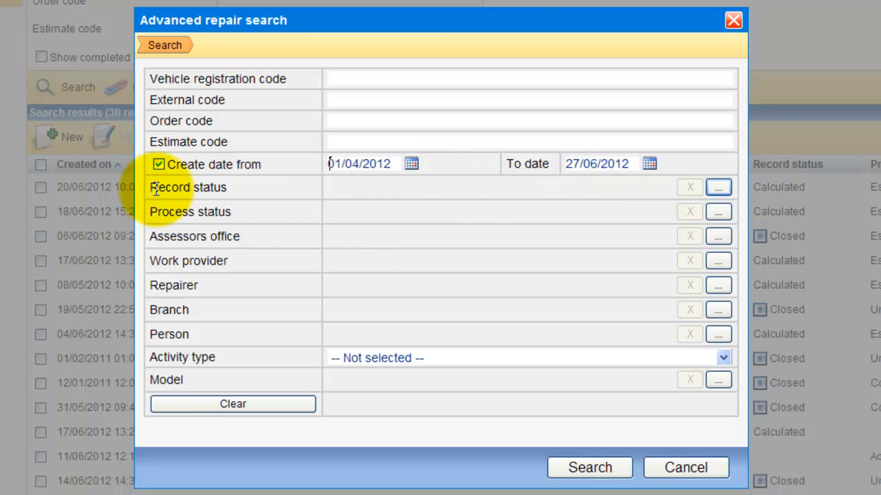
pyautogui.click(719, 188)
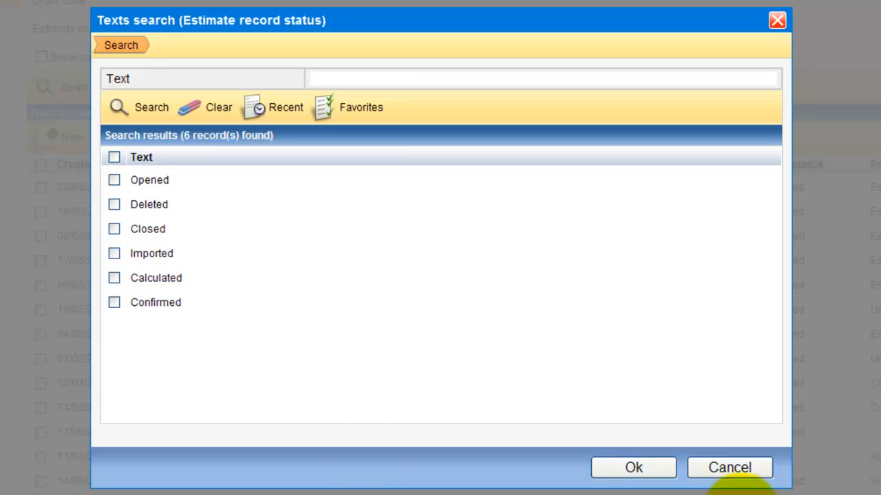
# Step: Limit the record status filter to Opened, Calculated and Confirmed estimates
pyautogui.click(114, 180)
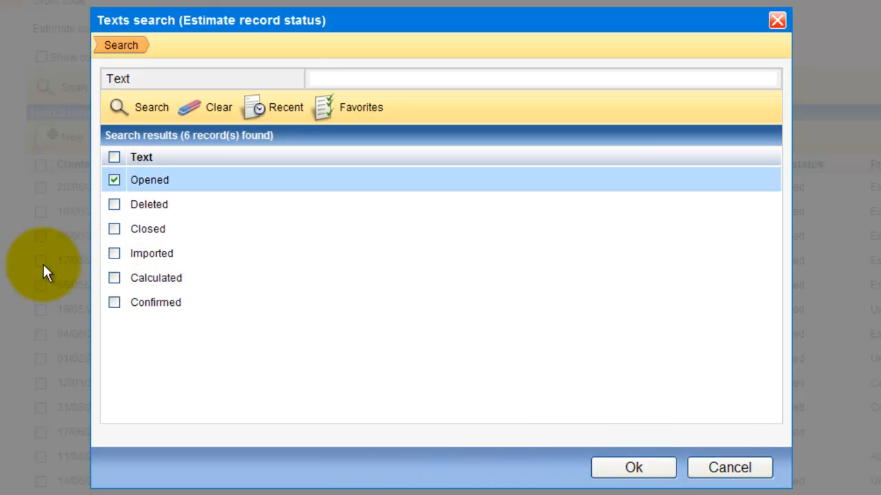
pyautogui.click(114, 278)
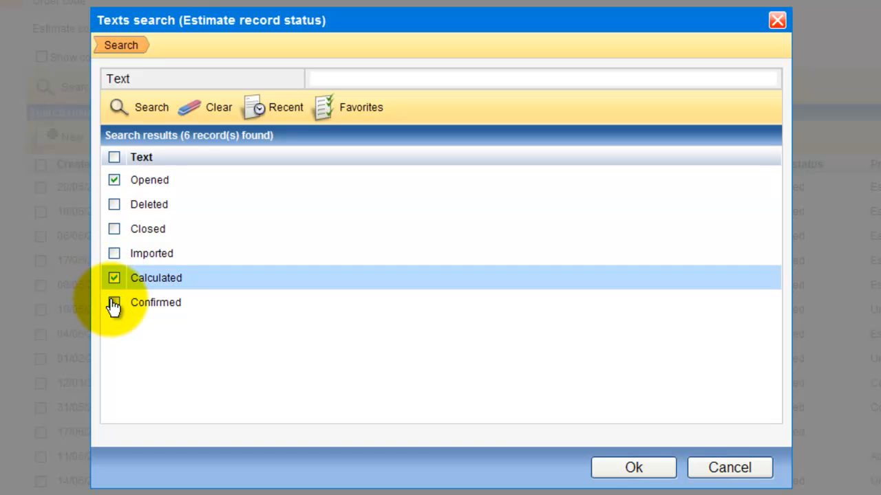
pyautogui.click(114, 303)
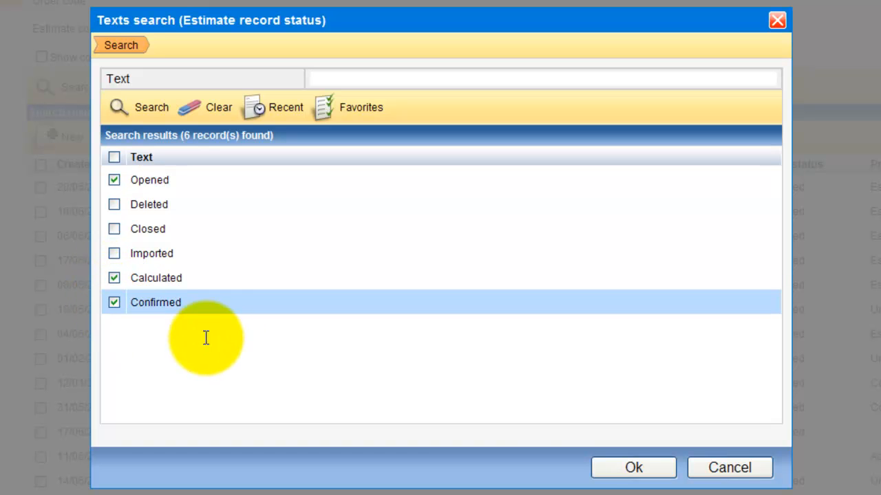
pyautogui.click(632, 467)
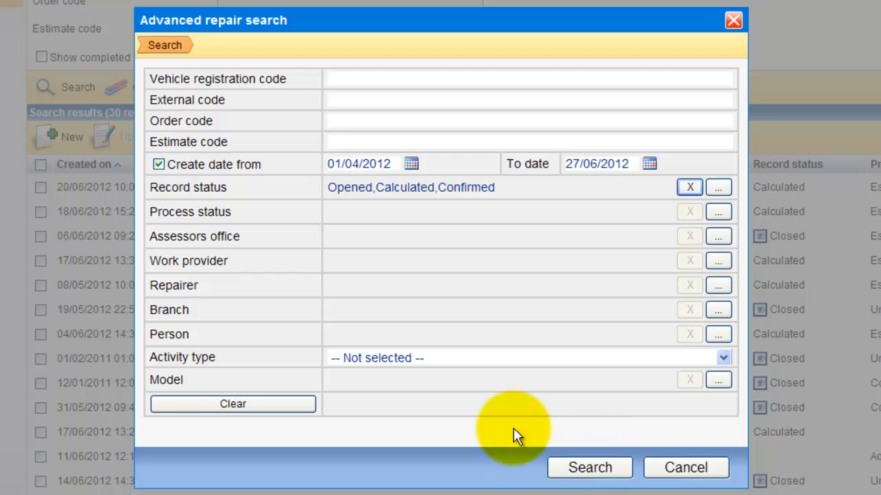
pyautogui.click(717, 213)
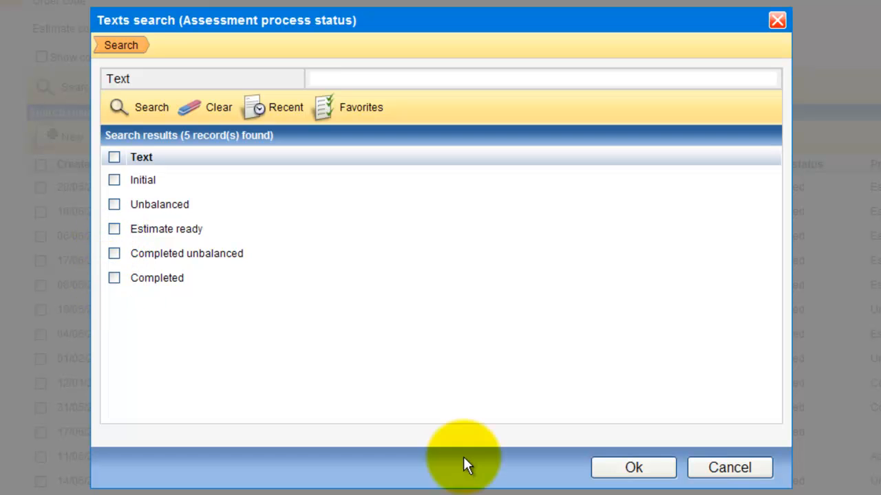
# Step: Skip the process status filter and set Demo insurer as the work provider
pyautogui.click(754, 476)
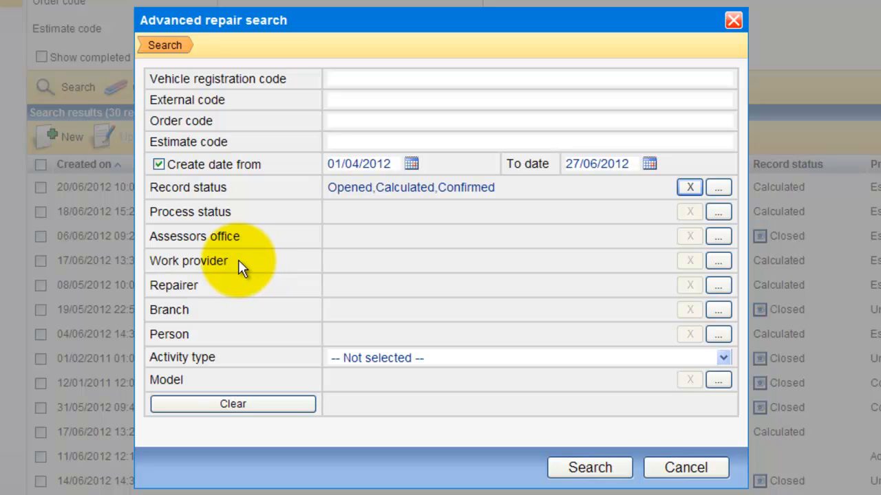
pyautogui.doubleClick(171, 278)
pyautogui.click(211, 279)
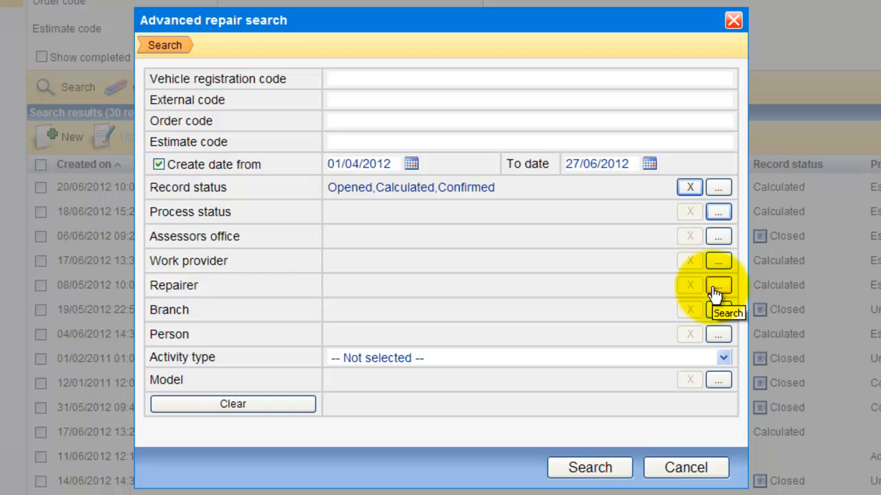
pyautogui.click(711, 264)
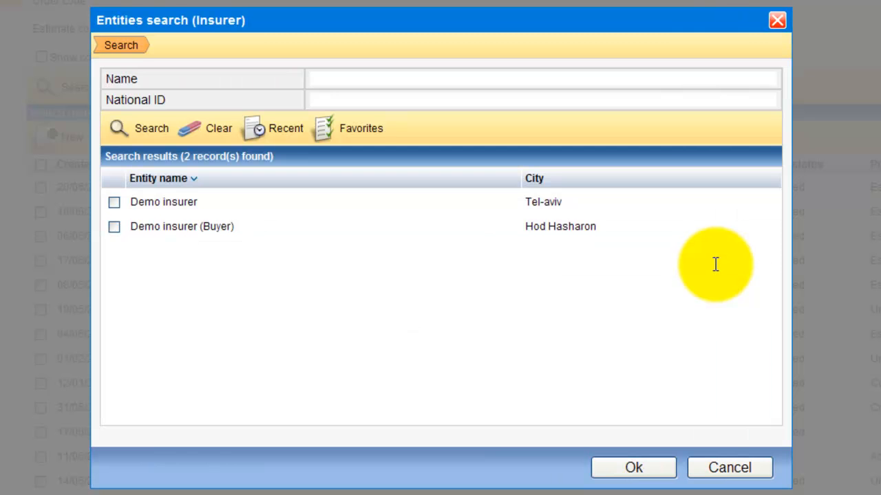
pyautogui.click(116, 206)
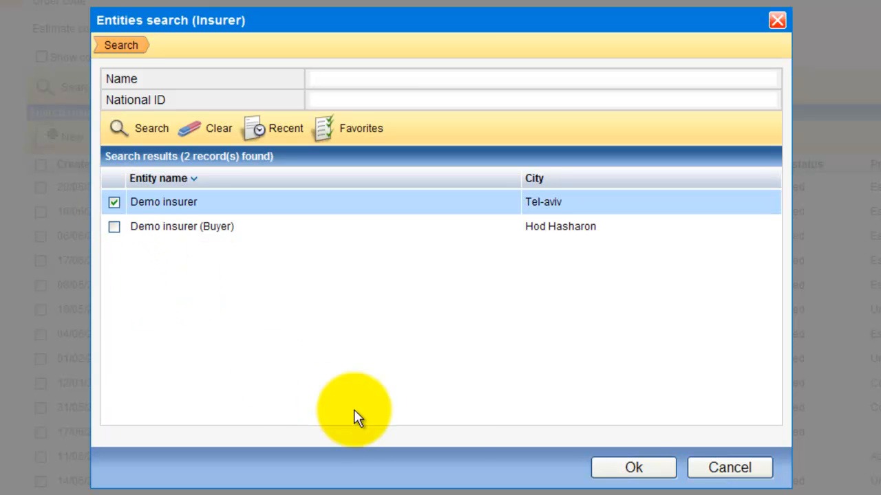
pyautogui.click(629, 468)
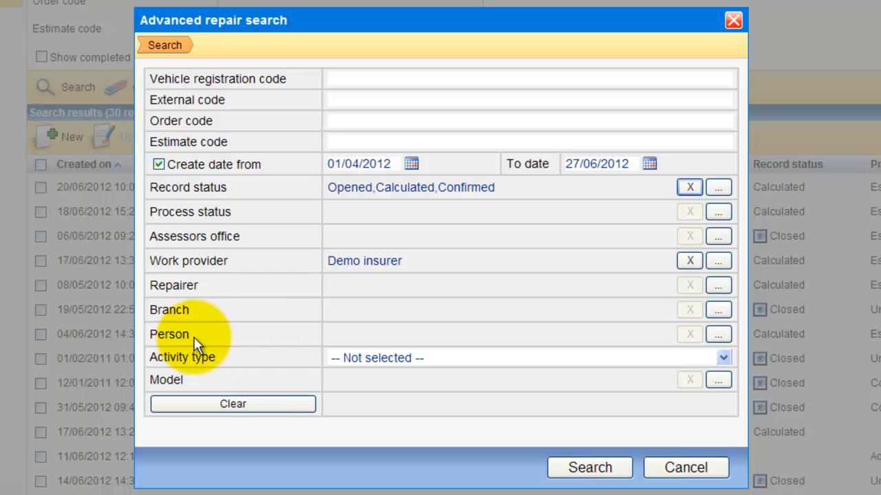
# Step: Add the person found by name search as a filter and run the search
pyautogui.click(717, 335)
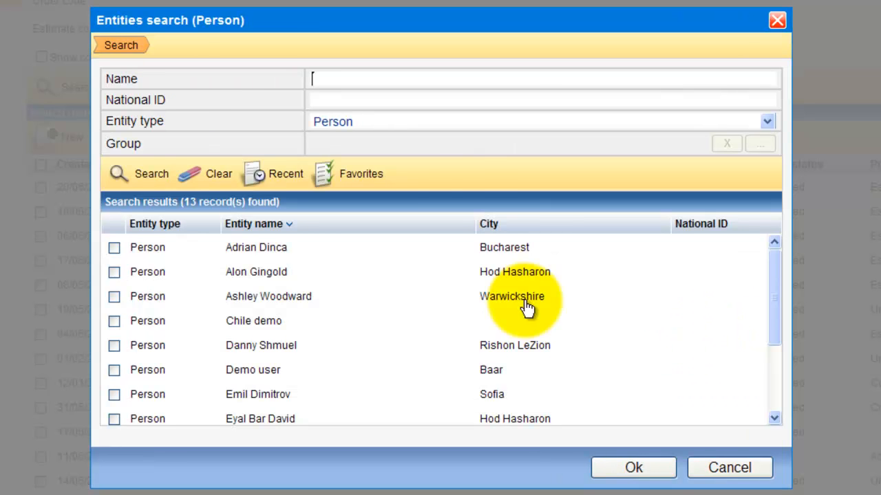
pyautogui.write('rimon')
pyautogui.click(143, 178)
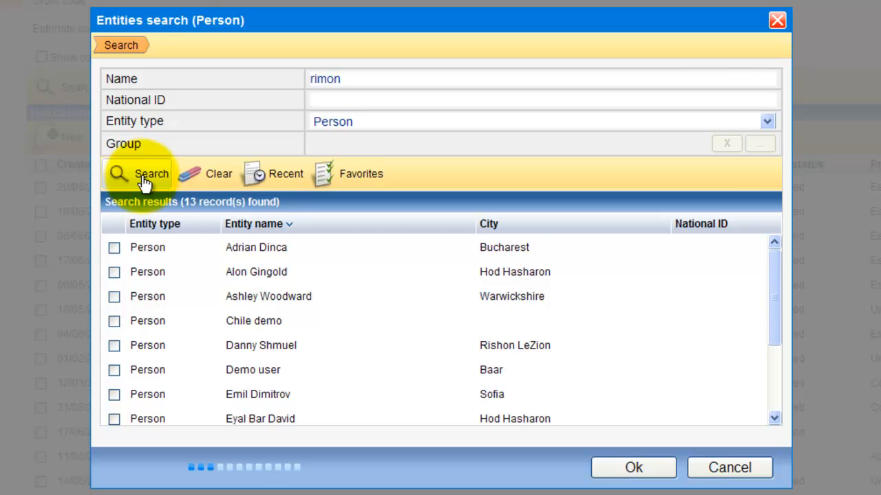
pyautogui.click(113, 249)
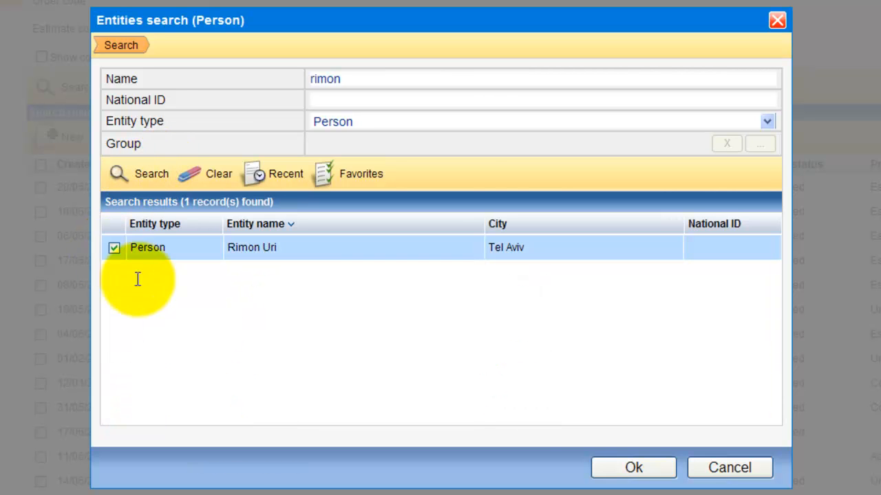
pyautogui.click(630, 467)
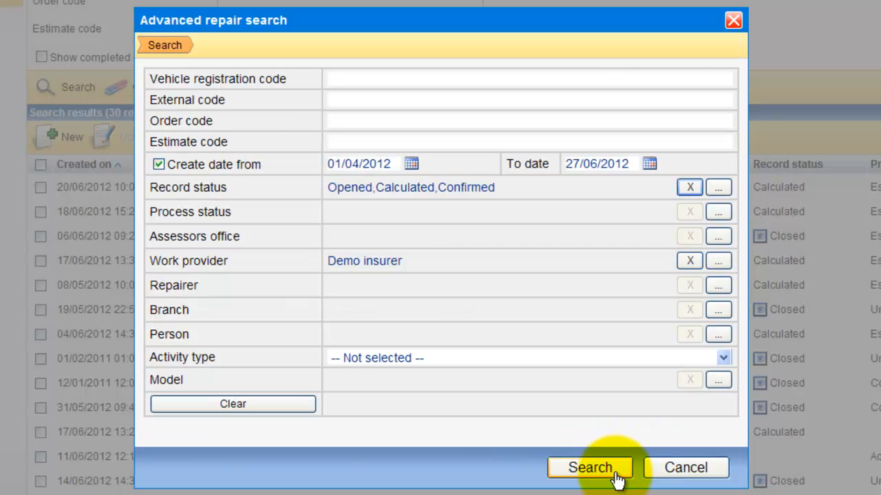
pyautogui.click(596, 470)
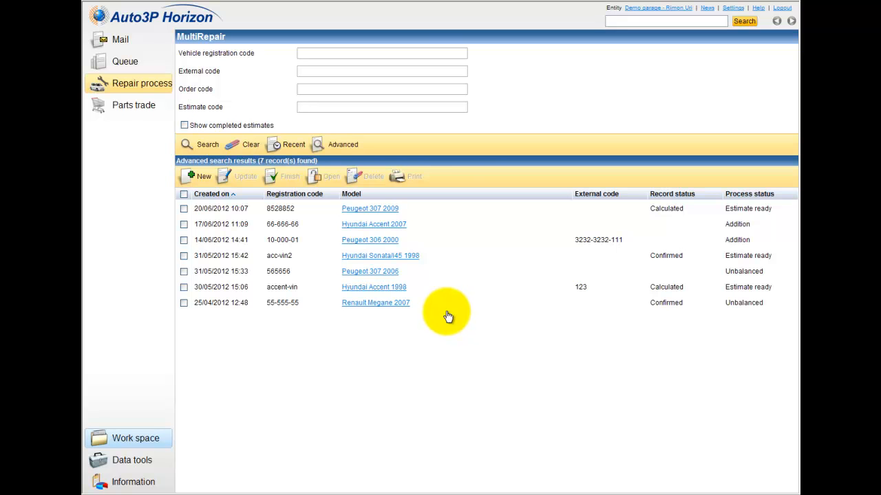
# Step: Select the Peugeot 307 2009 estimate dated 20/06/2012 in the results list
pyautogui.rightClick(378, 216)
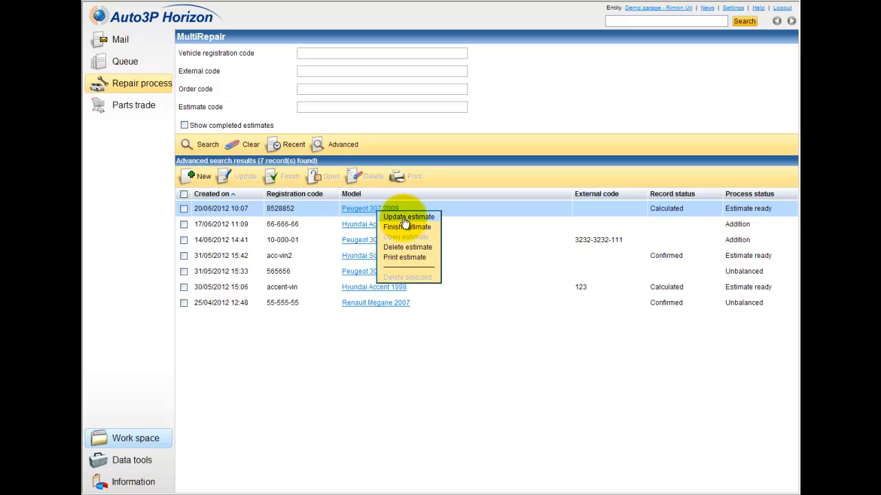
pyautogui.click(397, 258)
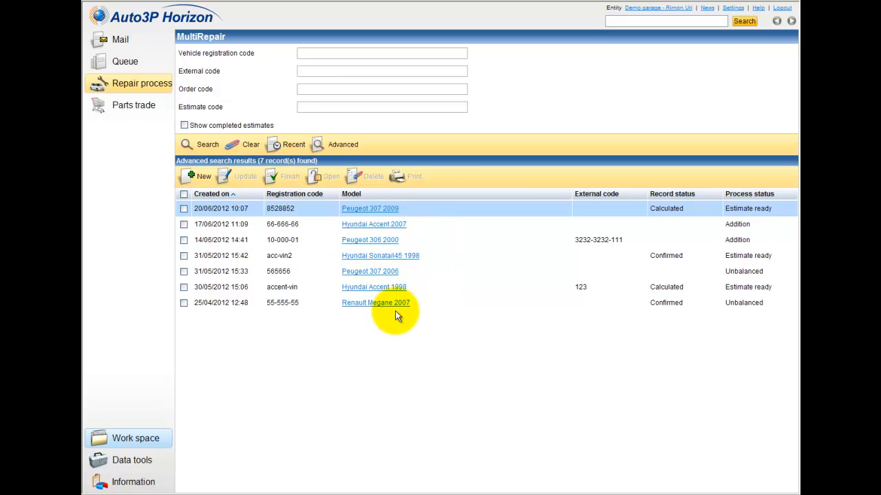
pyautogui.click(184, 209)
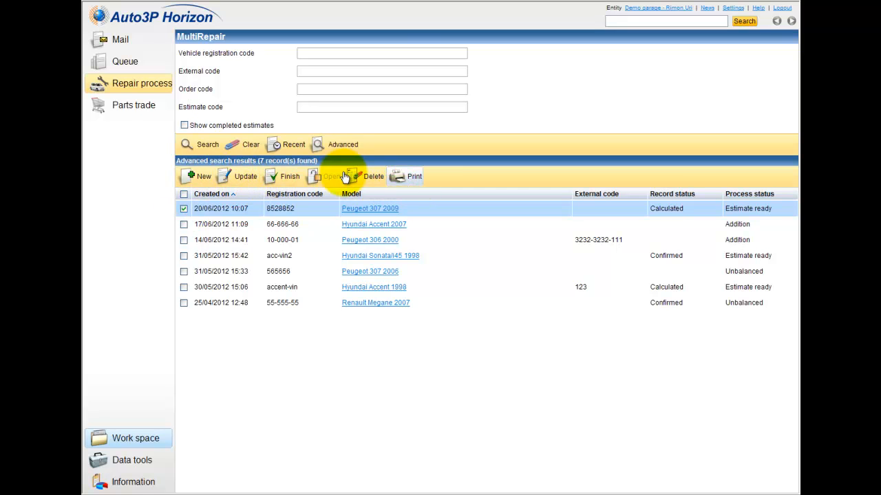
# Step: Untick the Peugeot 307 2009 estimate in the first row
pyautogui.click(185, 209)
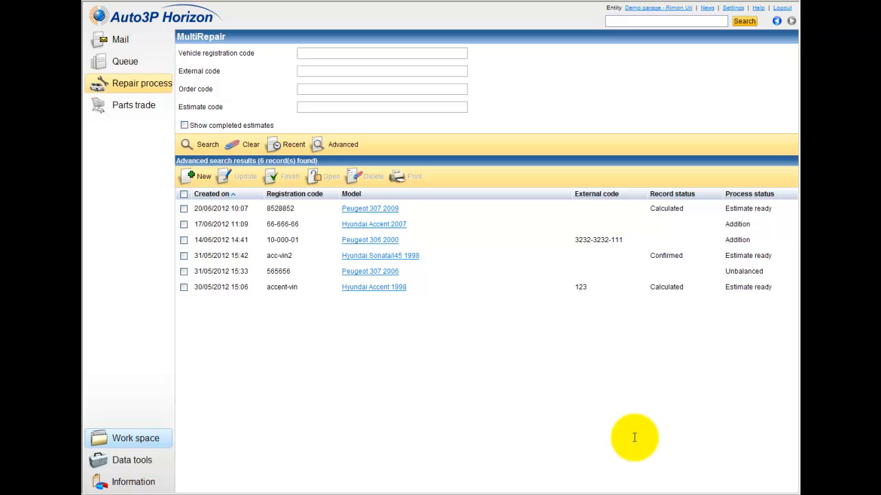
# Step: Create a new estimate for the recently used Peugeot 307 2005, registration 12-345-67
pyautogui.click(196, 177)
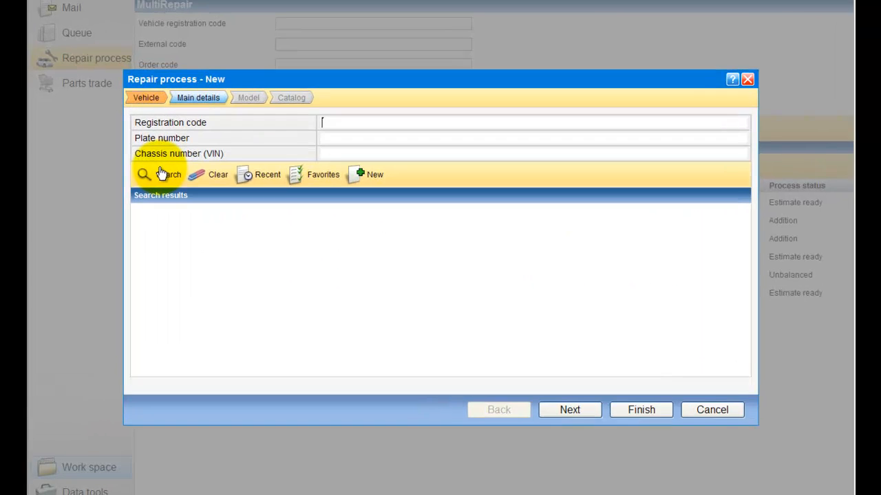
pyautogui.click(205, 189)
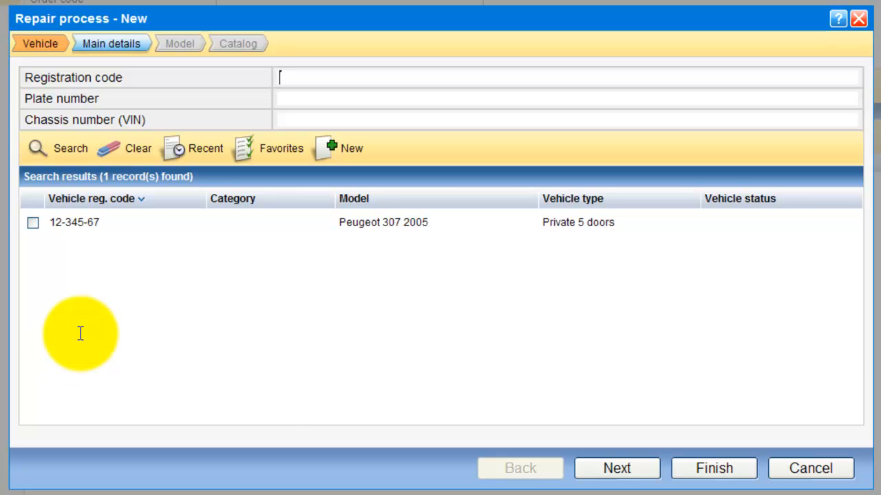
pyautogui.click(65, 156)
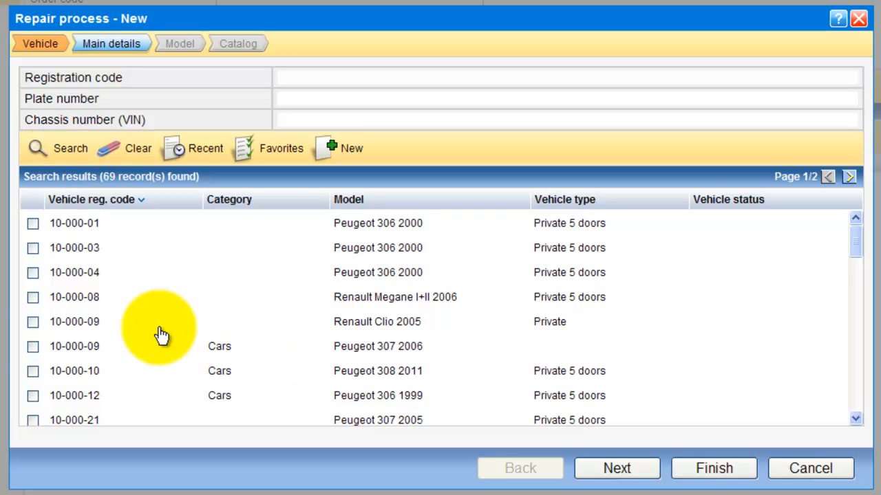
pyautogui.scroll(-2, 141, 337)
pyautogui.scroll(-6, 141, 337)
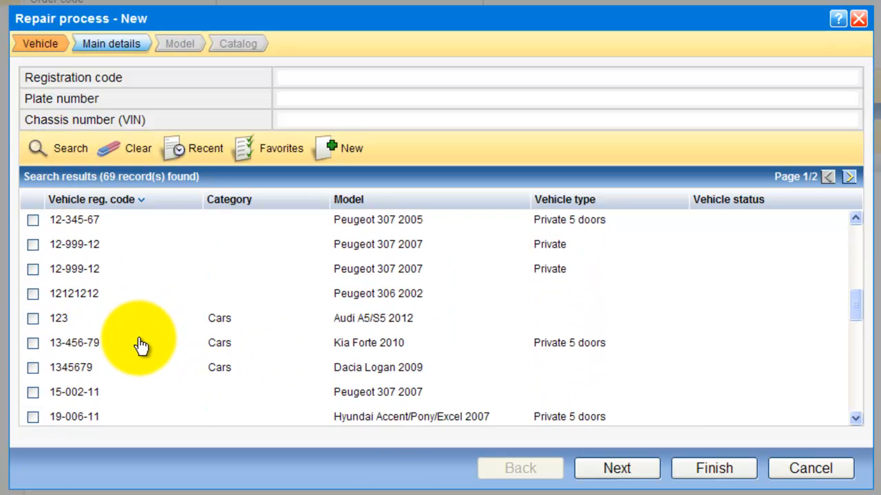
pyautogui.scroll(7, 138, 351)
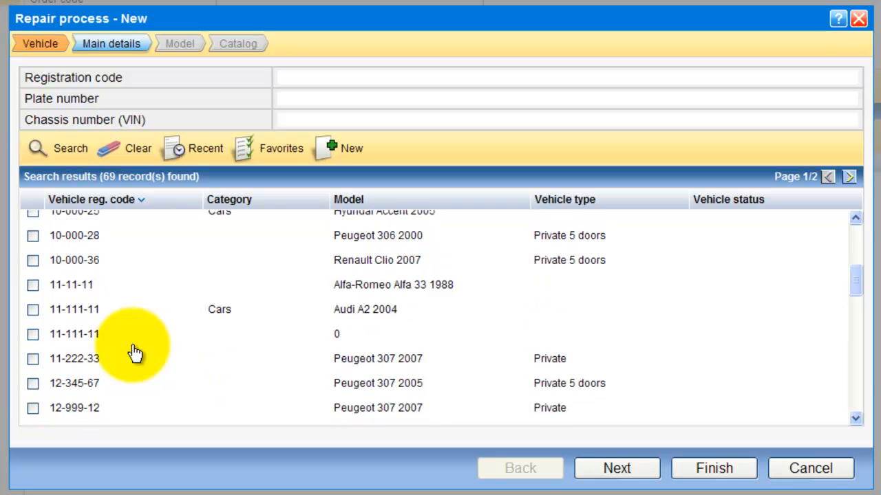
pyautogui.scroll(1, 135, 352)
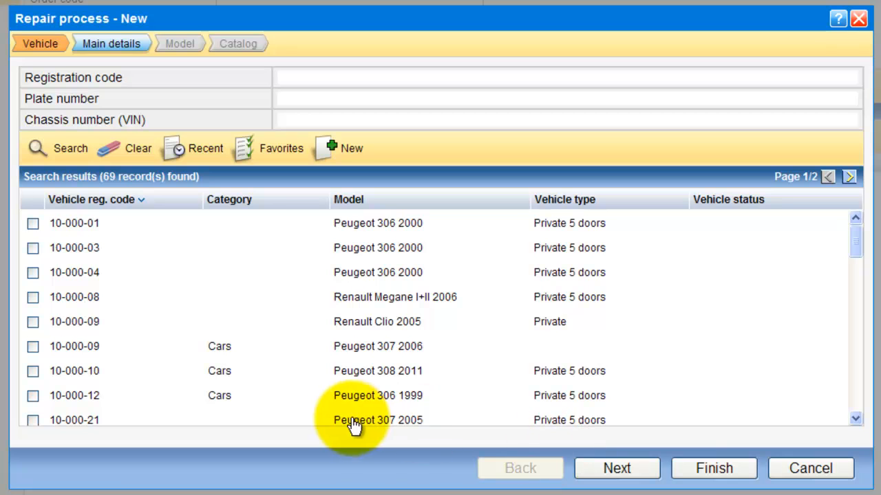
pyautogui.click(213, 162)
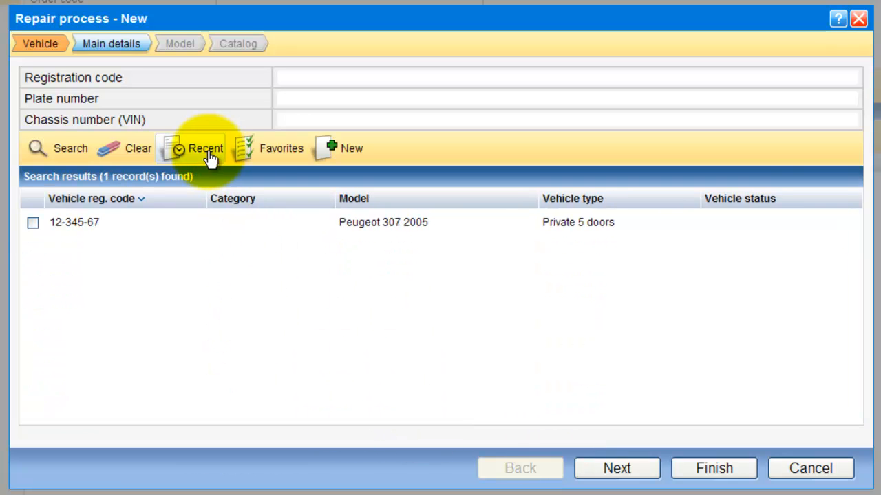
pyautogui.click(32, 222)
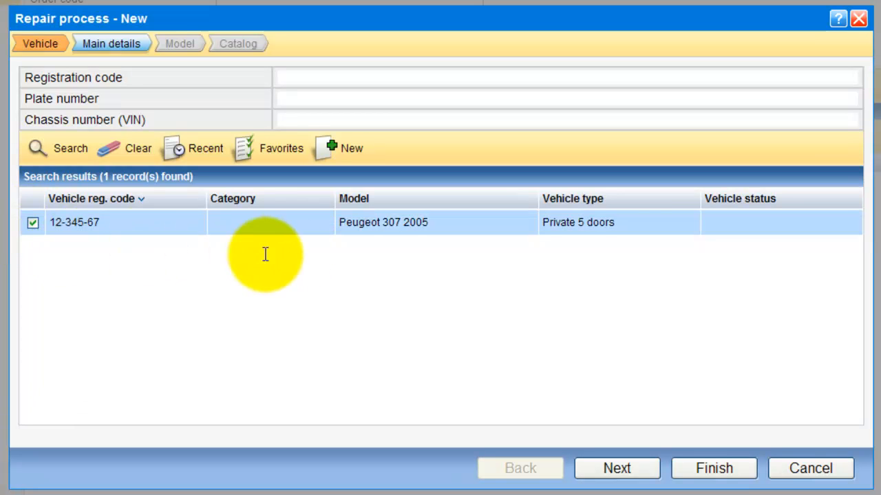
pyautogui.click(599, 471)
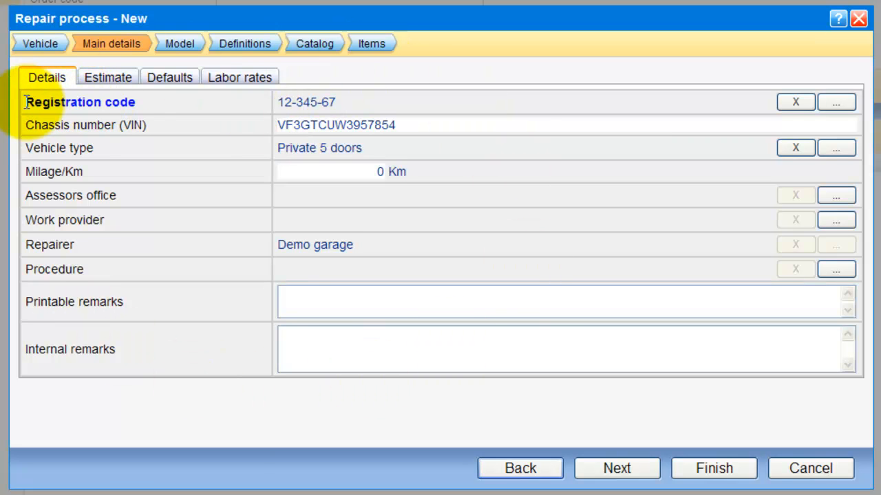
# Step: Check the registration, chassis and Private 5 doors type, and enter mileage 120000 Km
pyautogui.moveTo(25, 102); pyautogui.dragTo(157, 103)
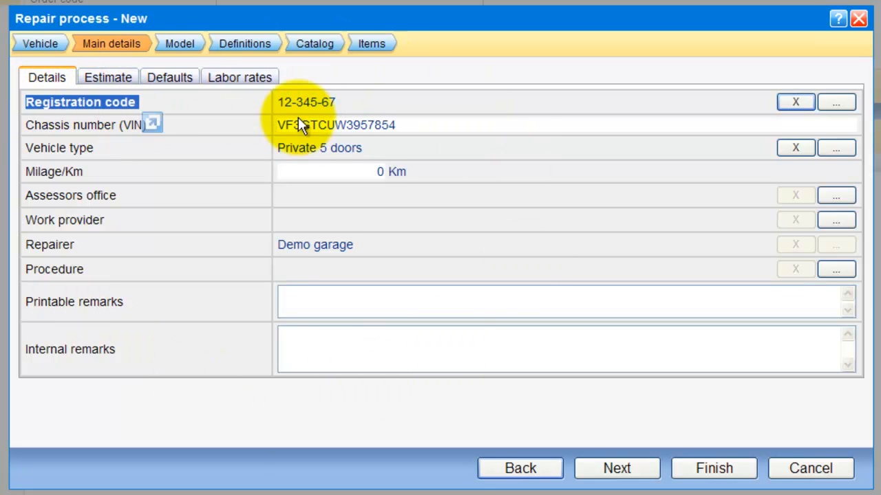
pyautogui.moveTo(340, 104); pyautogui.dragTo(280, 102)
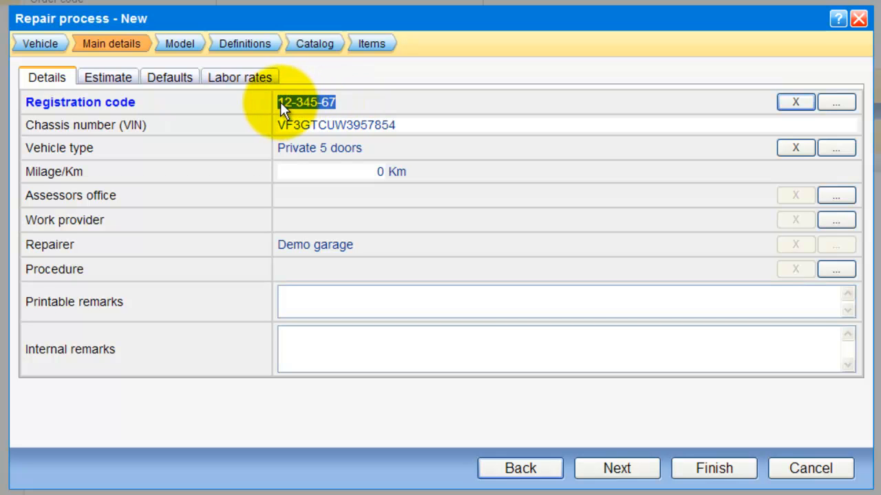
pyautogui.moveTo(396, 125); pyautogui.dragTo(275, 125)
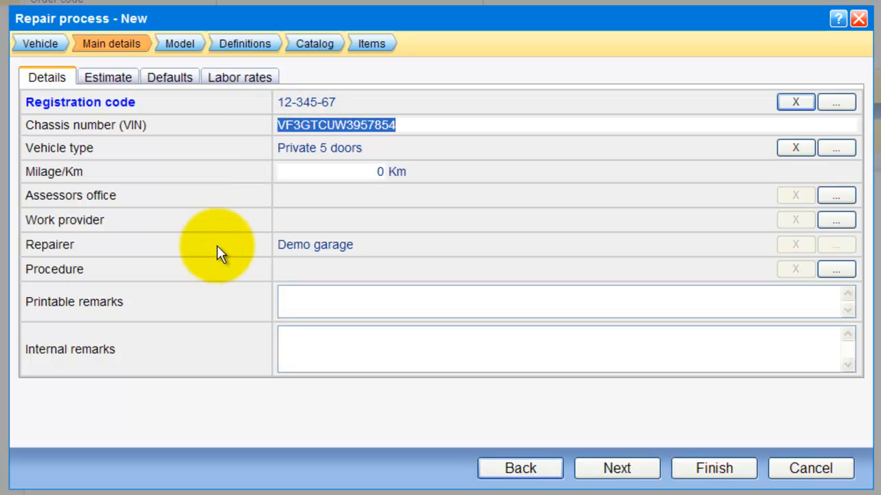
pyautogui.click(293, 147)
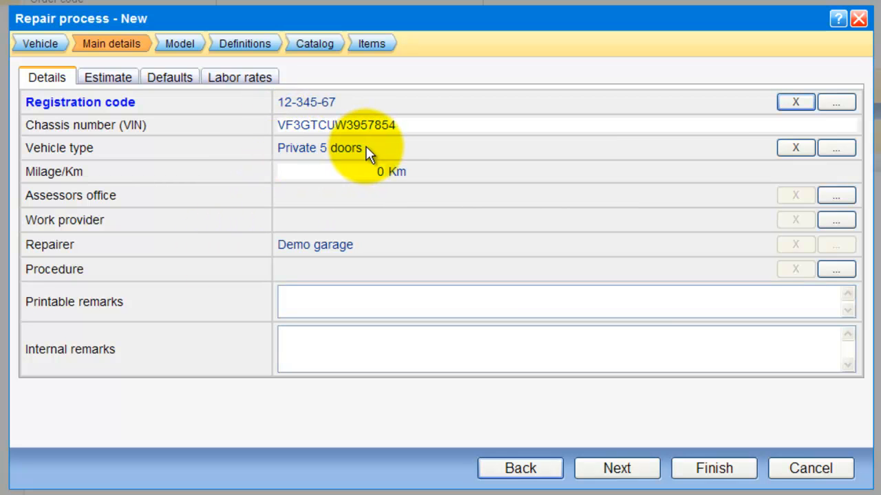
pyautogui.click(362, 148)
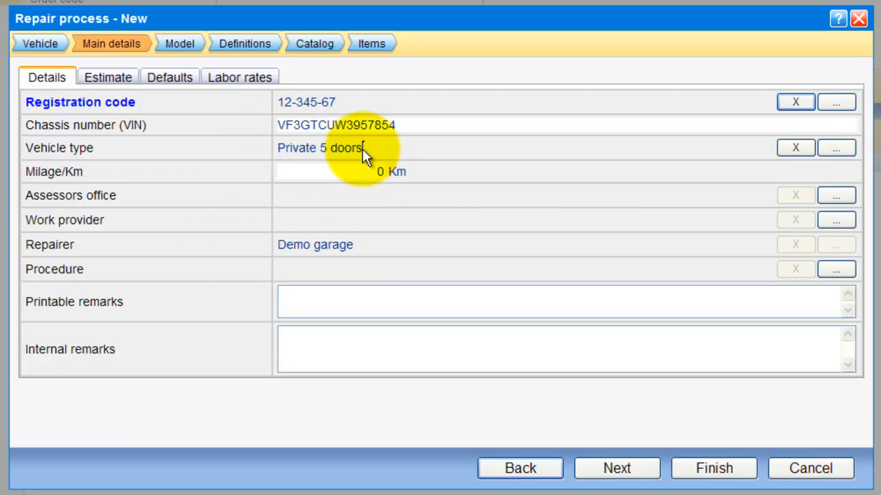
pyautogui.moveTo(375, 173); pyautogui.dragTo(419, 174)
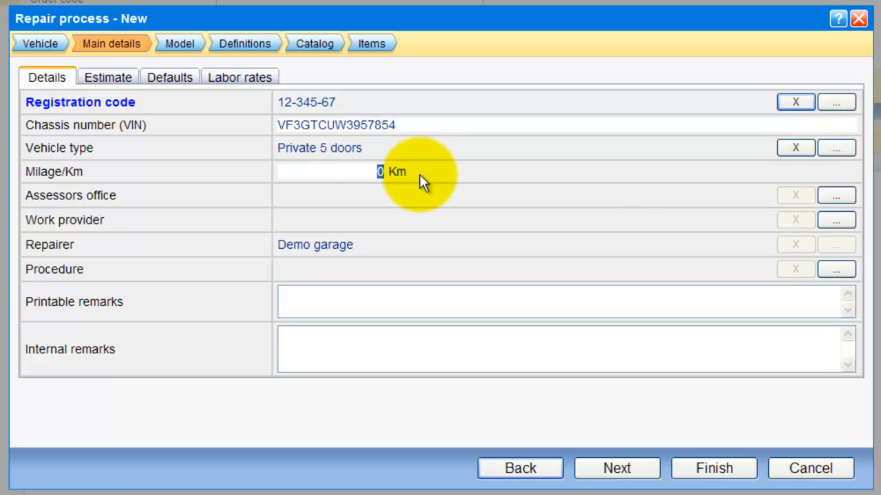
pyautogui.write('120000')
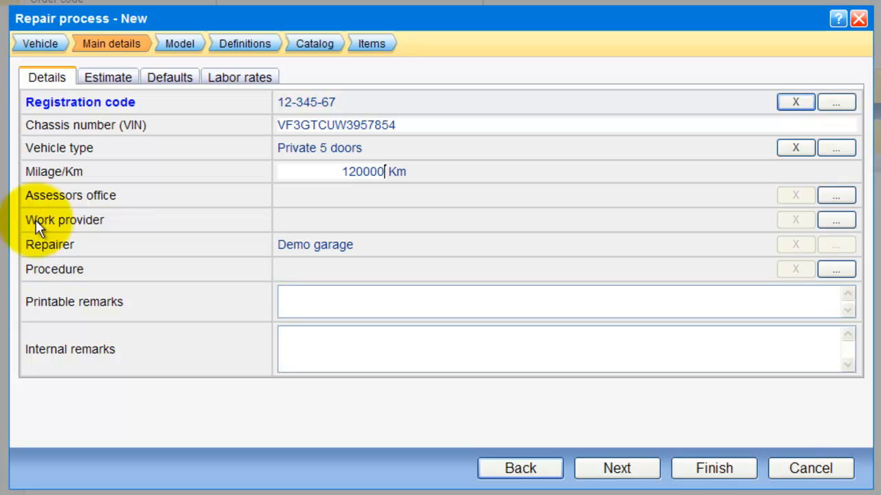
# Step: Review the Assessors office, Work provider and Demo garage repairer rows
pyautogui.moveTo(26, 195); pyautogui.dragTo(411, 255)
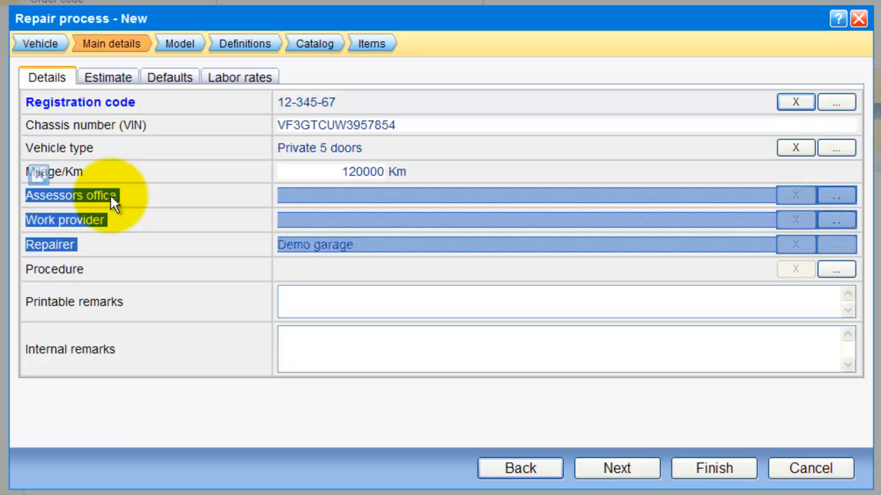
pyautogui.click(129, 244)
pyautogui.moveTo(355, 247); pyautogui.dragTo(278, 247)
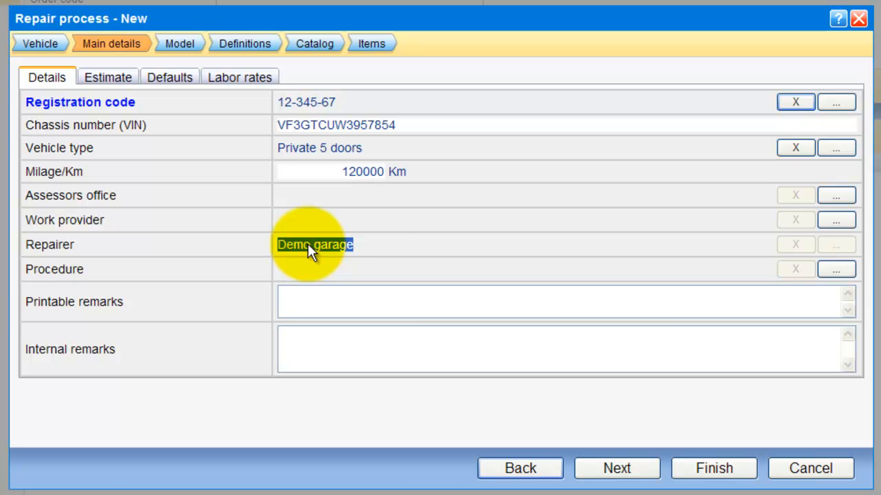
pyautogui.click(374, 227)
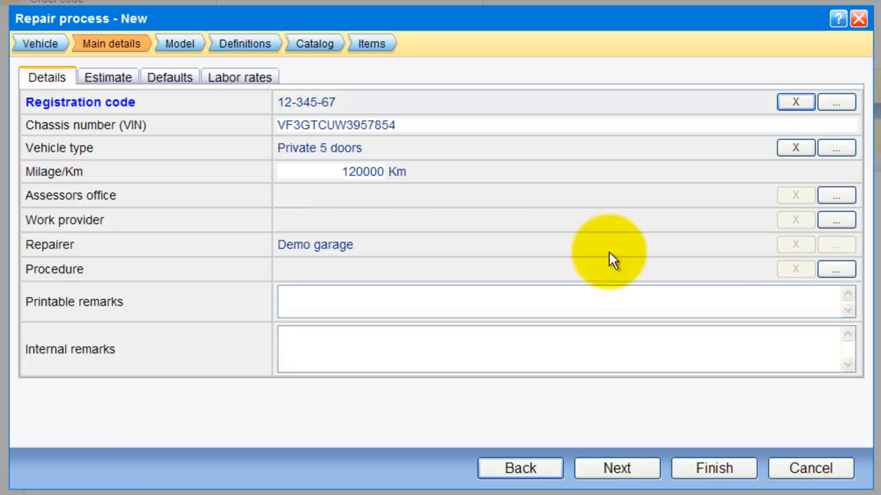
# Step: Assign Demo insurer as the work provider
pyautogui.click(836, 222)
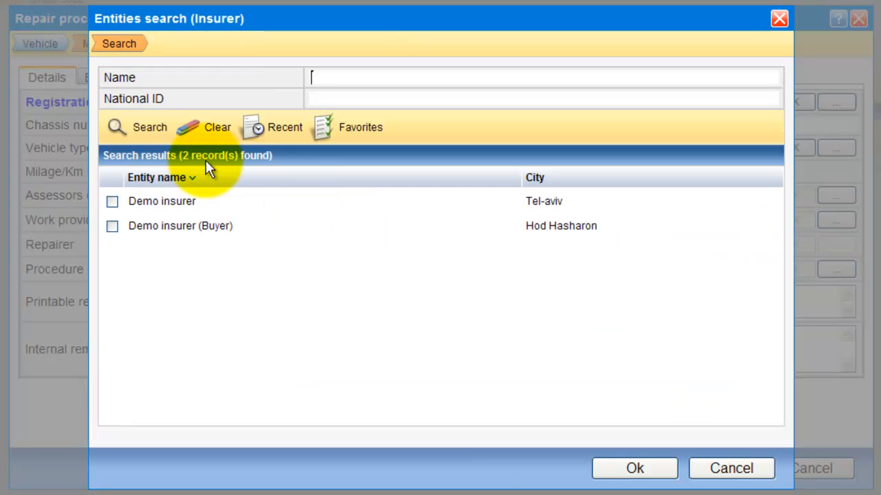
pyautogui.click(112, 200)
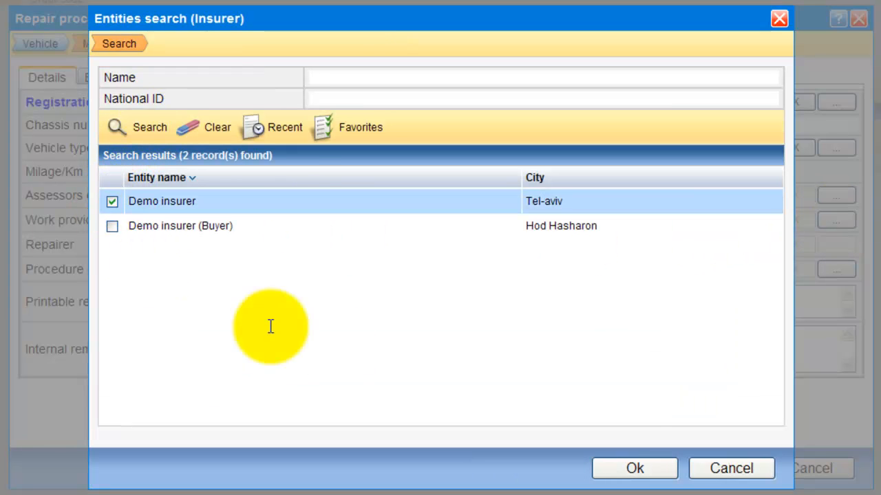
pyautogui.click(630, 469)
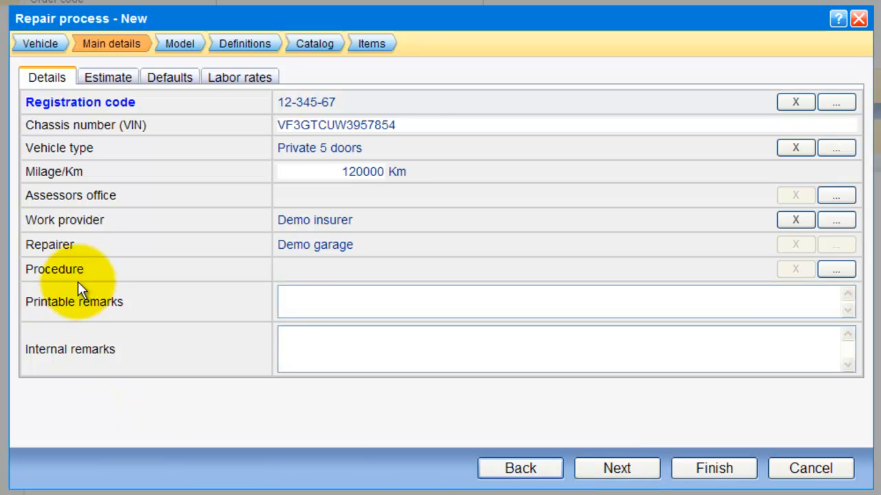
# Step: Assign the Demo garage - Demo insurer procedure
pyautogui.moveTo(84, 269); pyautogui.dragTo(308, 273)
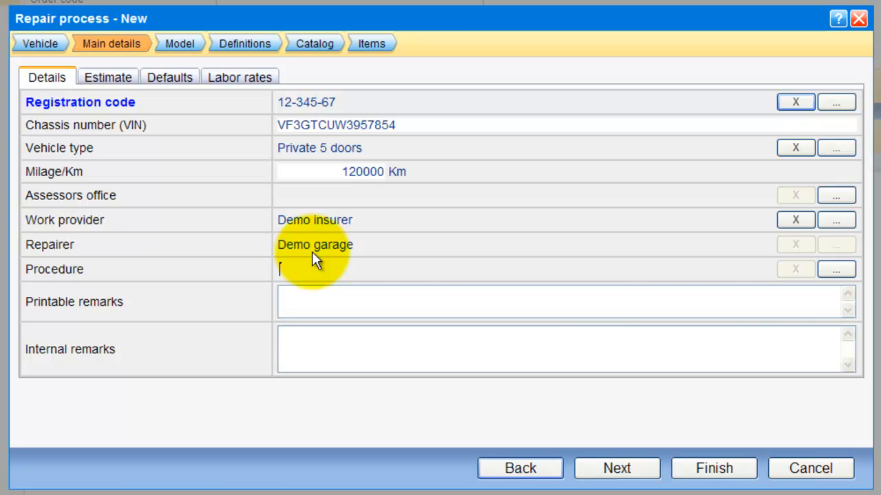
pyautogui.click(832, 274)
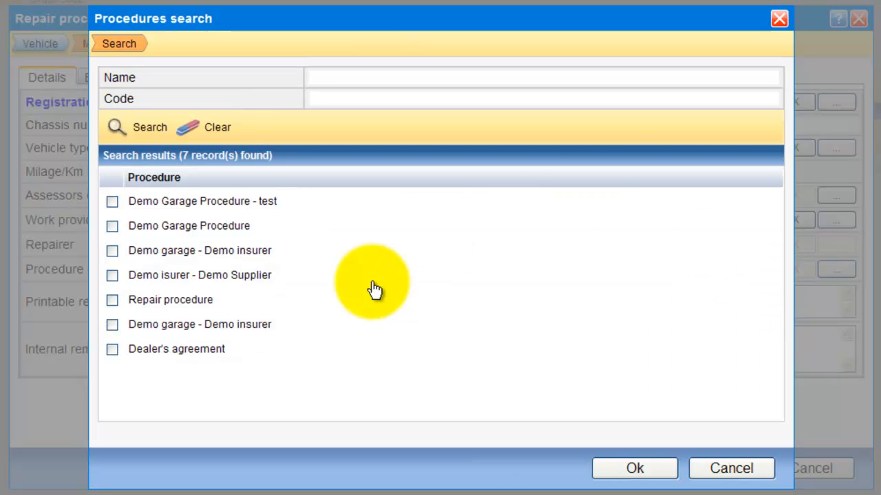
pyautogui.click(112, 250)
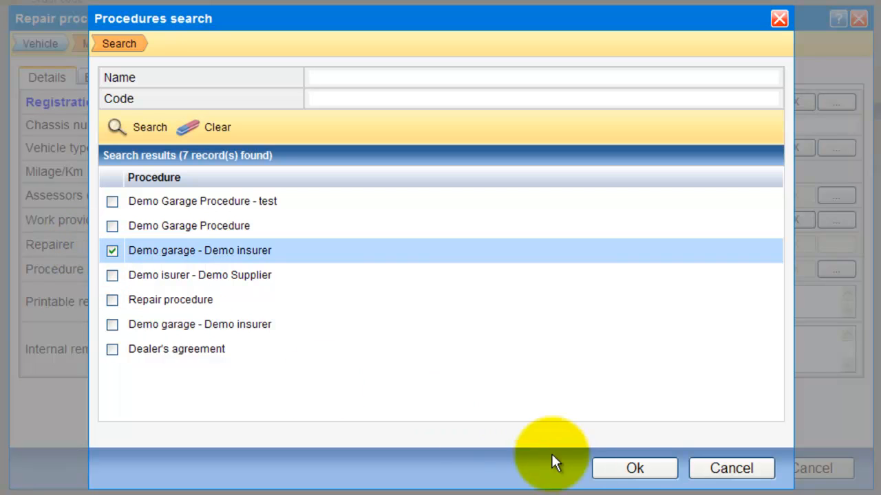
pyautogui.click(633, 468)
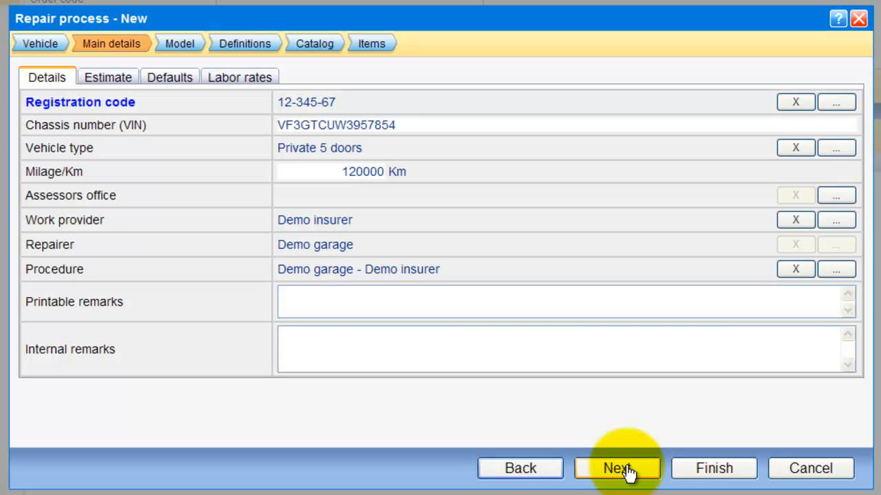
# Step: Leave the printable and internal remarks empty and show the Estimate tab
pyautogui.click(384, 309)
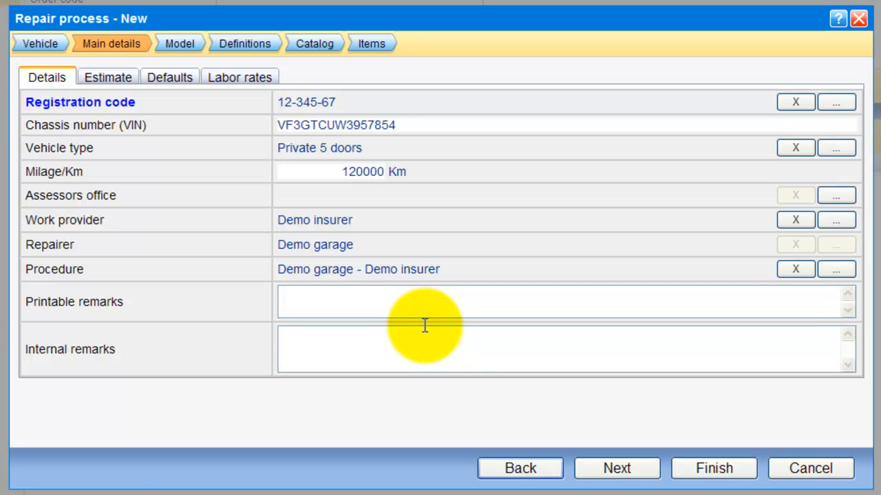
pyautogui.click(393, 349)
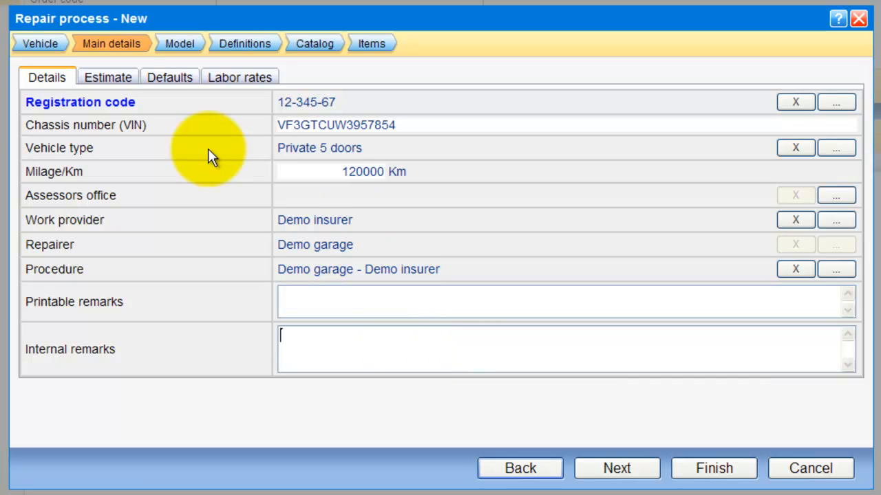
pyautogui.click(108, 79)
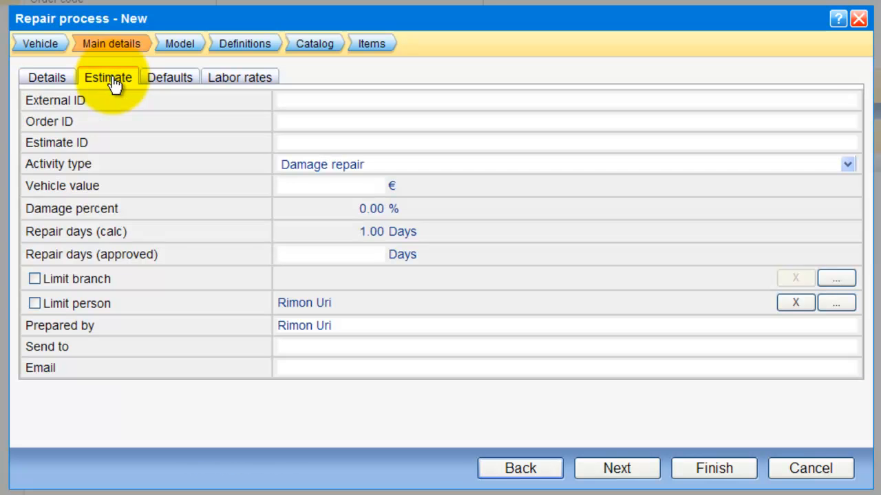
# Step: Keep Damage repair as activity type, leave vehicle value and repair days, and view Defaults
pyautogui.click(367, 167)
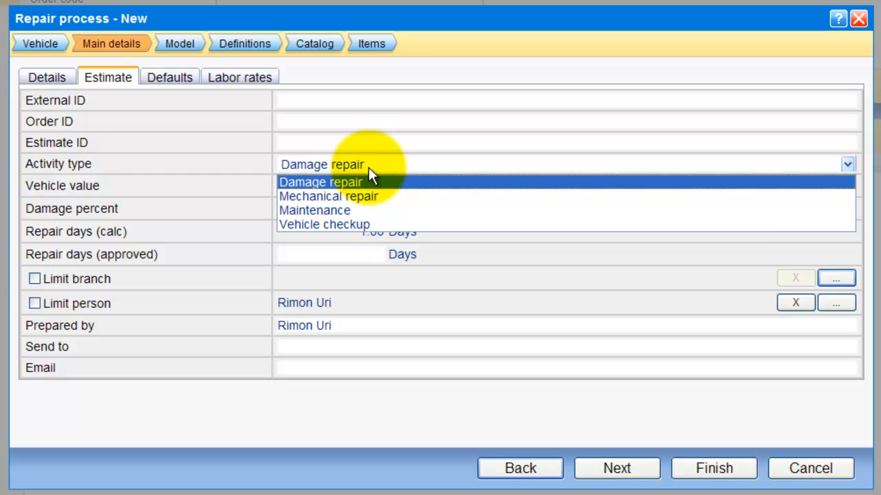
pyautogui.click(370, 169)
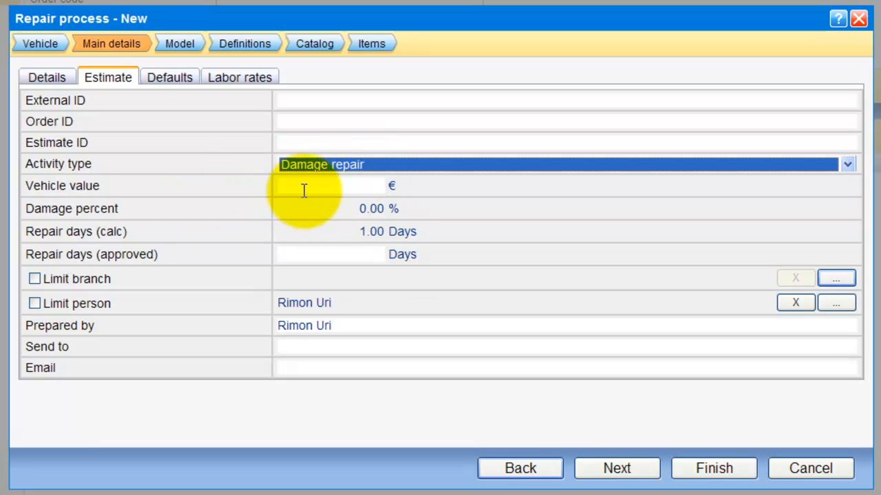
pyautogui.click(303, 190)
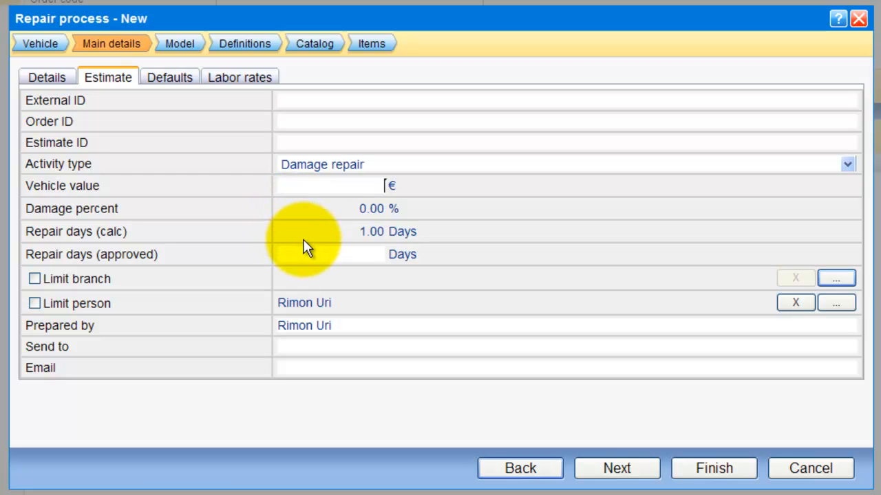
pyautogui.click(330, 251)
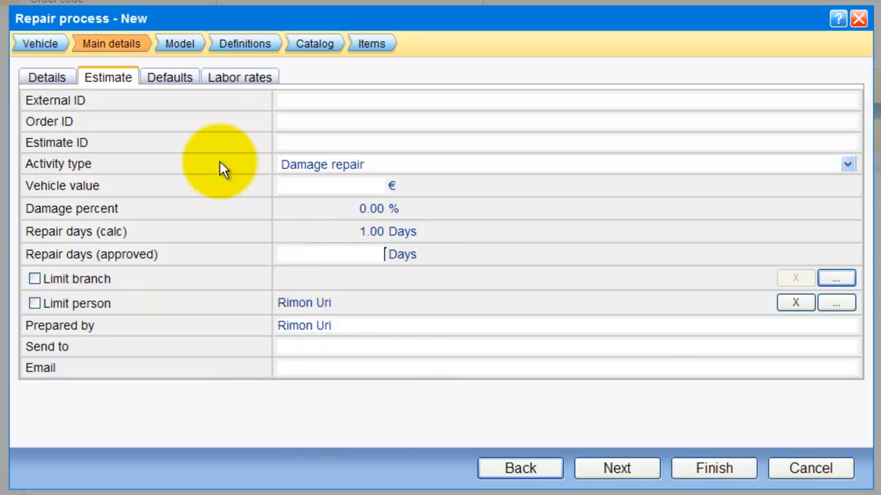
pyautogui.click(185, 85)
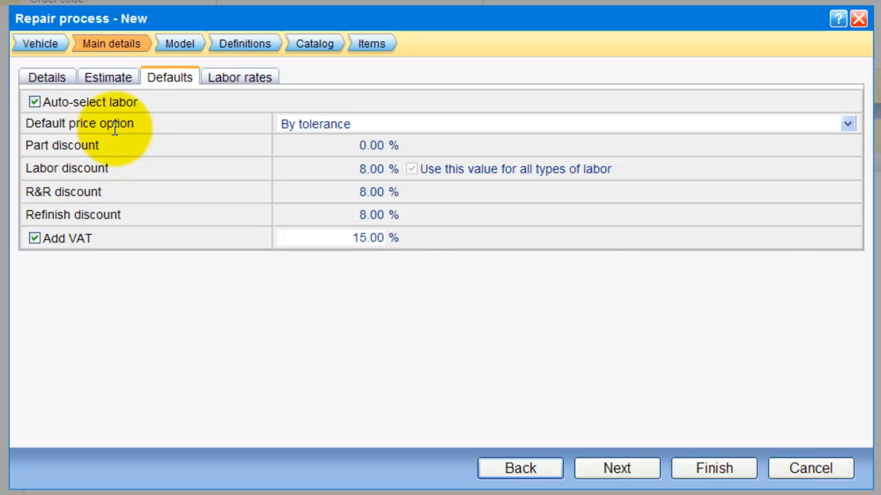
# Step: Make Lowest the default price option, check the part, labor and R&R discounts, then show labor rates
pyautogui.click(318, 125)
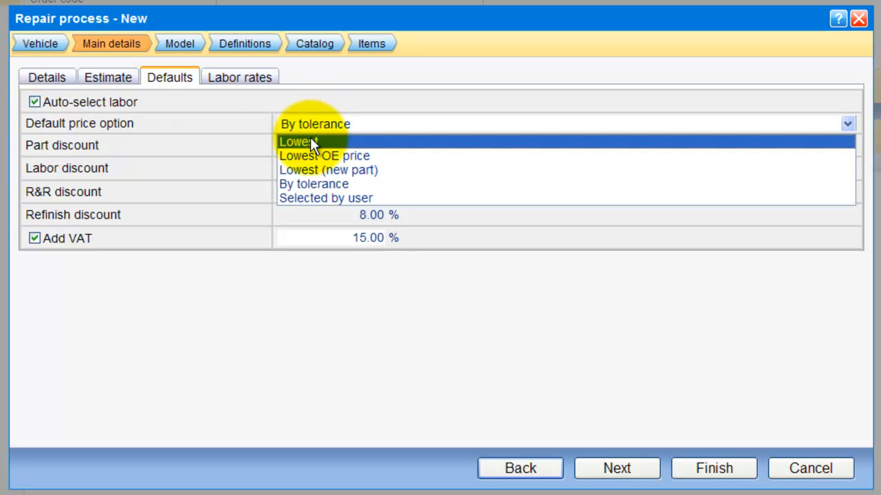
pyautogui.click(310, 141)
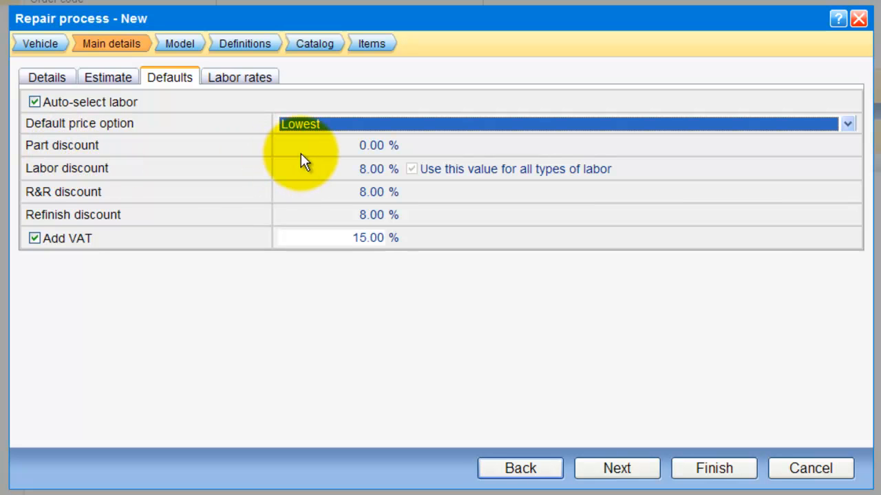
pyautogui.click(362, 145)
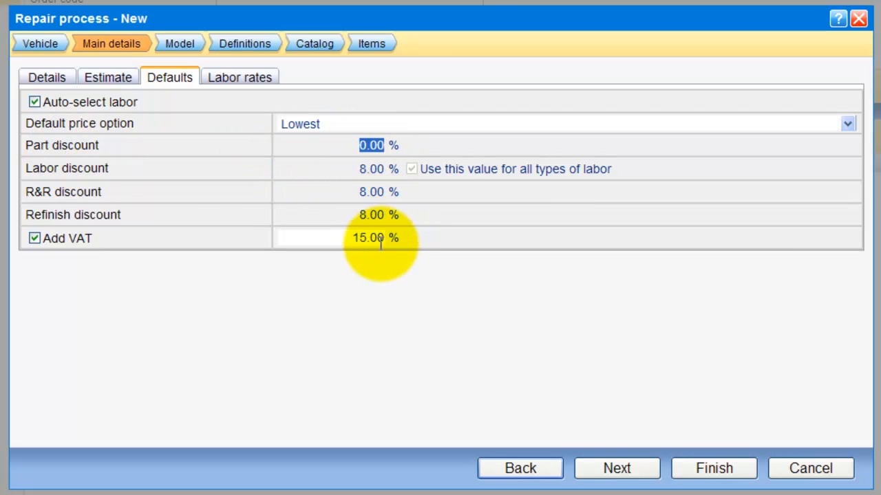
pyautogui.click(366, 165)
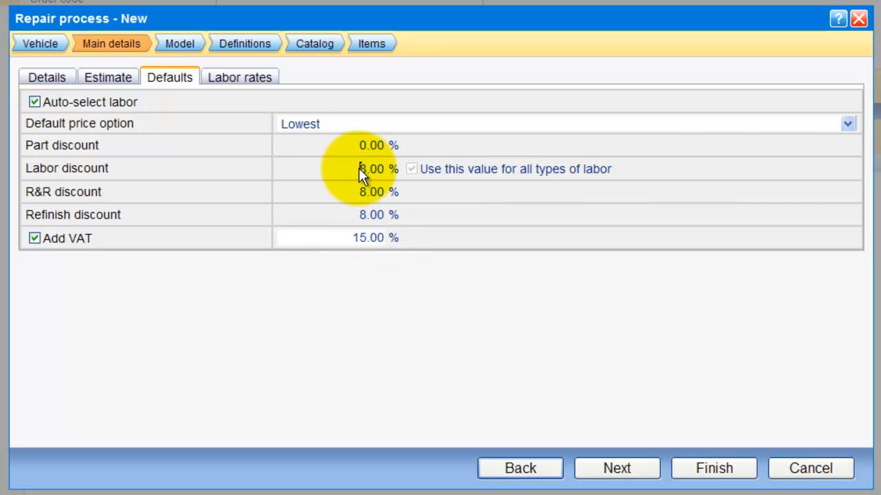
pyautogui.click(360, 169)
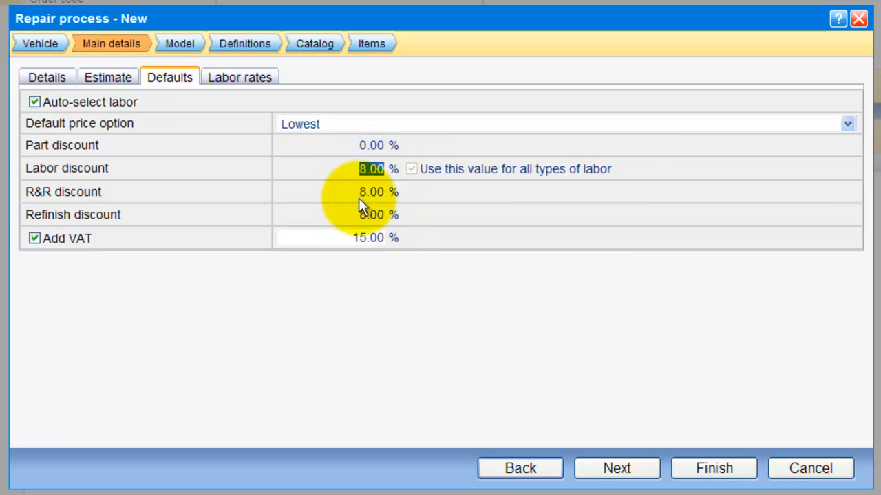
pyautogui.moveTo(359, 192); pyautogui.dragTo(384, 194)
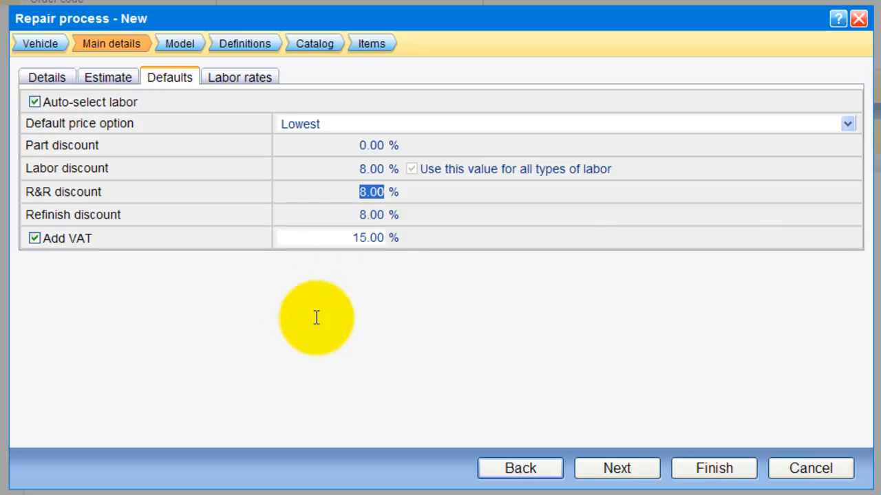
pyautogui.click(235, 82)
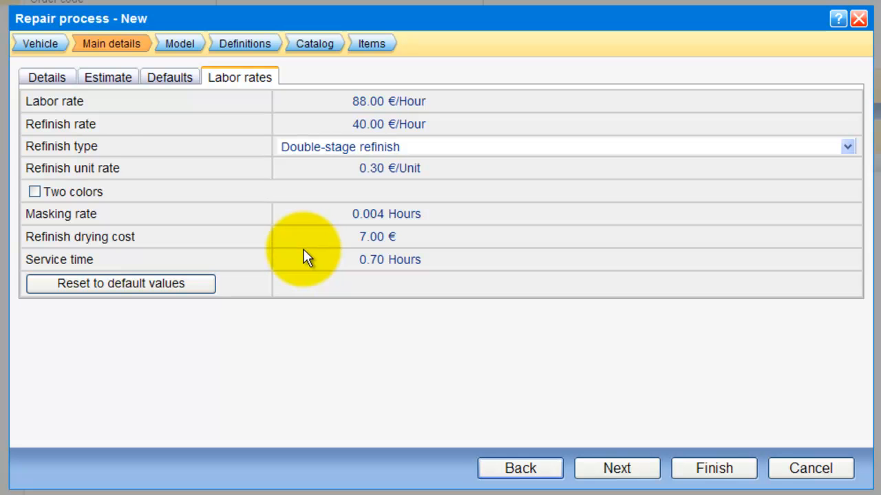
# Step: Return to the vehicle details, then advance to the Kits step listing 5 damage repair kits
pyautogui.click(36, 85)
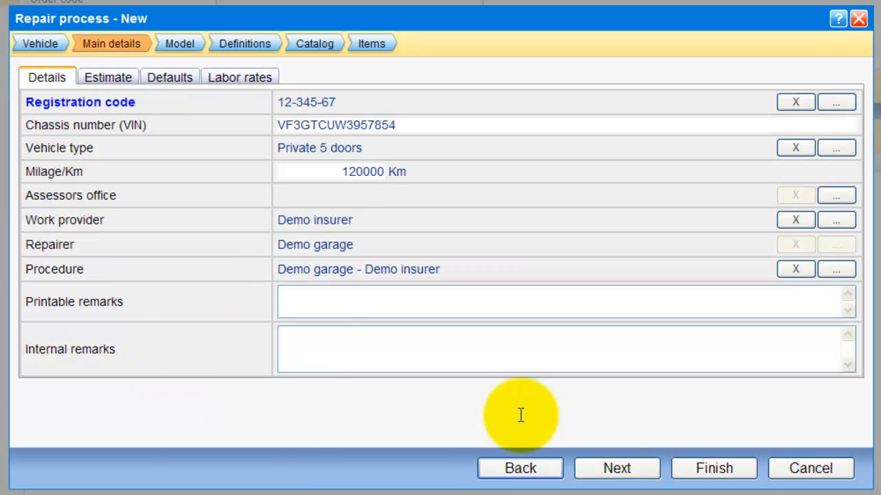
pyautogui.click(614, 469)
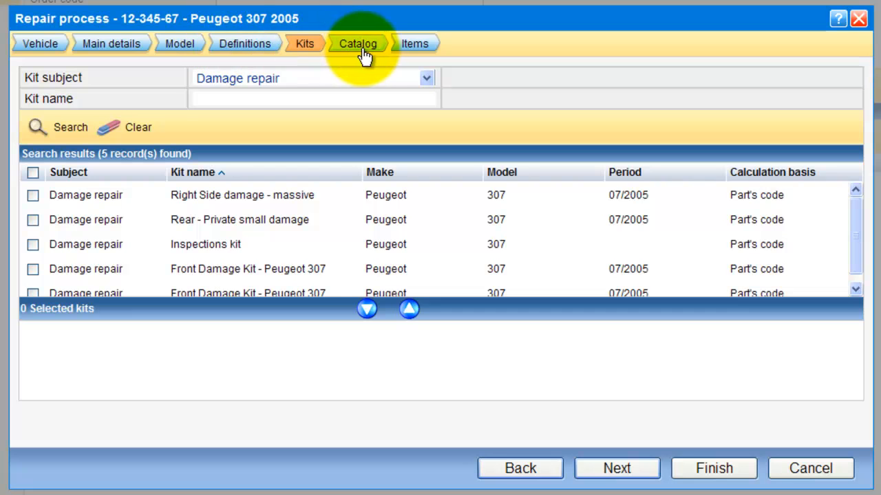
# Step: Recheck the registration code in main details, then skip the kits and continue to the catalog
pyautogui.click(121, 57)
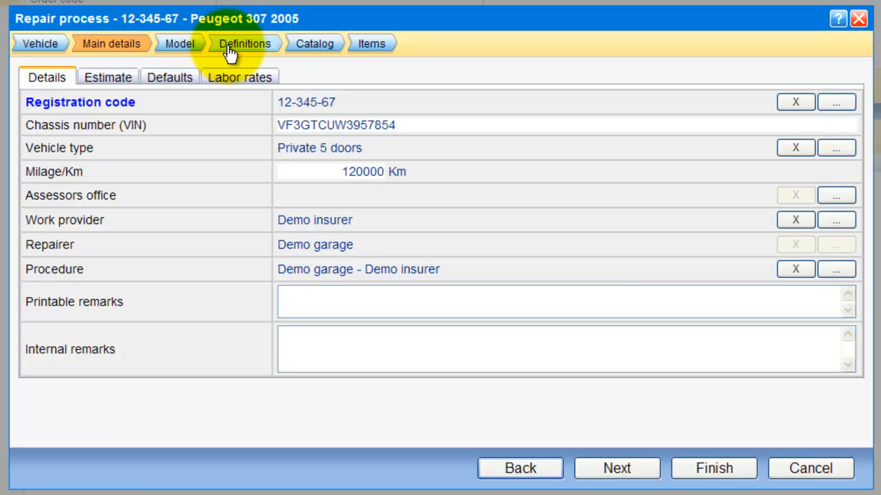
pyautogui.moveTo(341, 104); pyautogui.dragTo(282, 132)
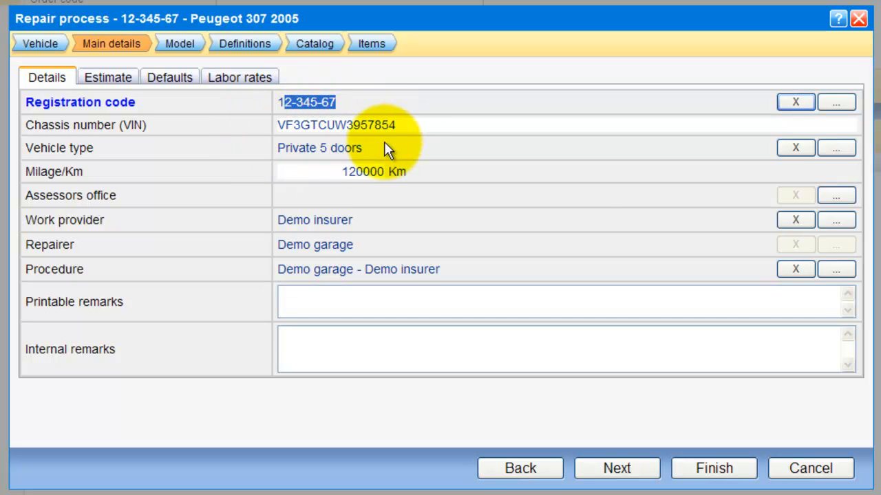
pyautogui.click(626, 474)
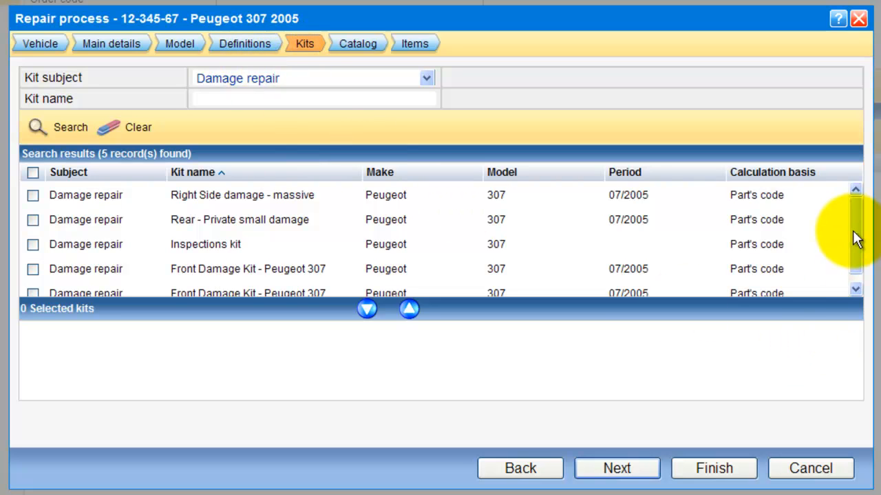
pyautogui.moveTo(855, 239); pyautogui.dragTo(855, 186)
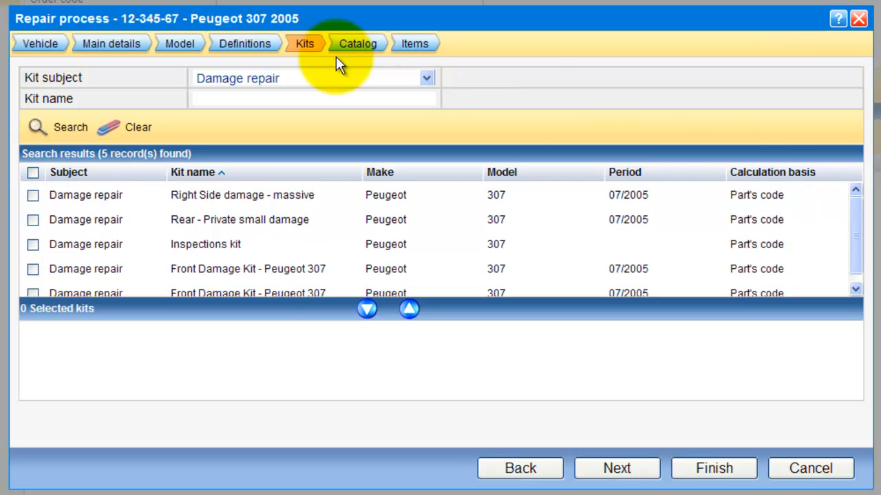
pyautogui.click(608, 480)
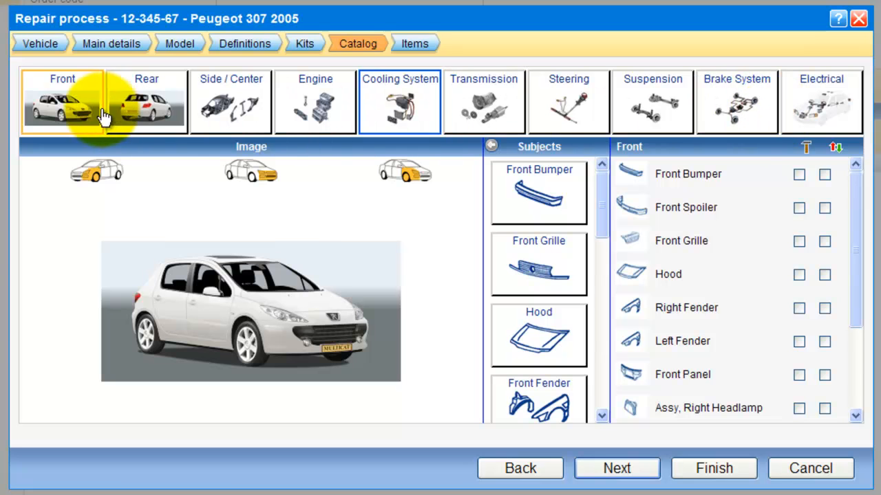
pyautogui.click(165, 112)
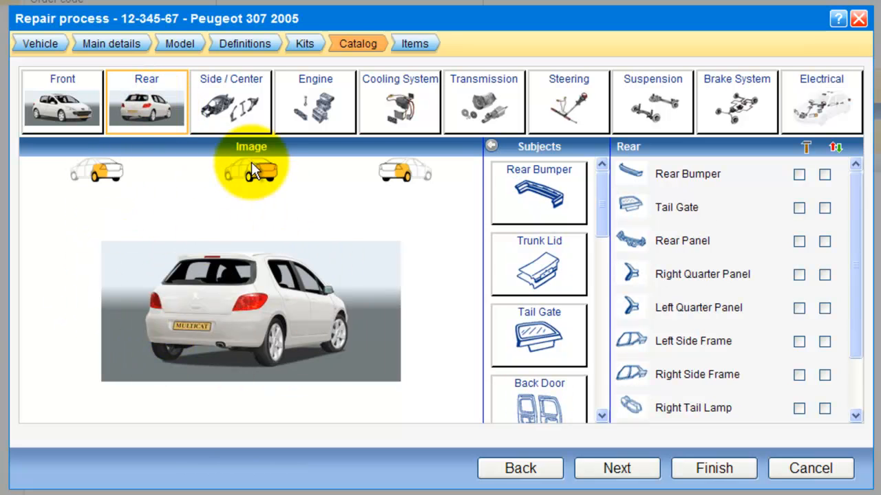
pyautogui.click(252, 133)
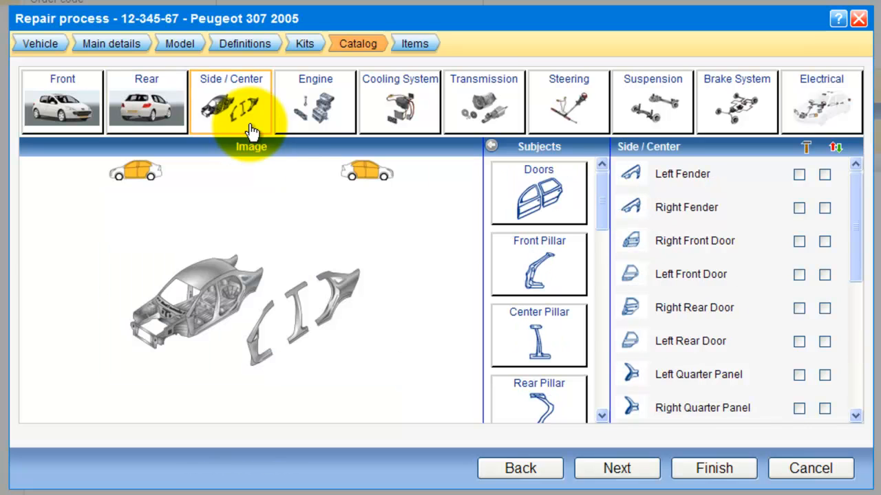
pyautogui.click(292, 119)
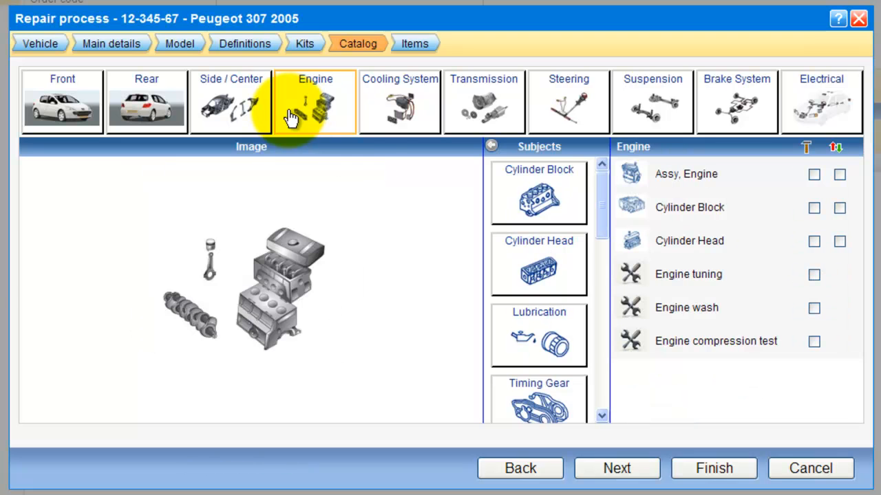
pyautogui.click(377, 121)
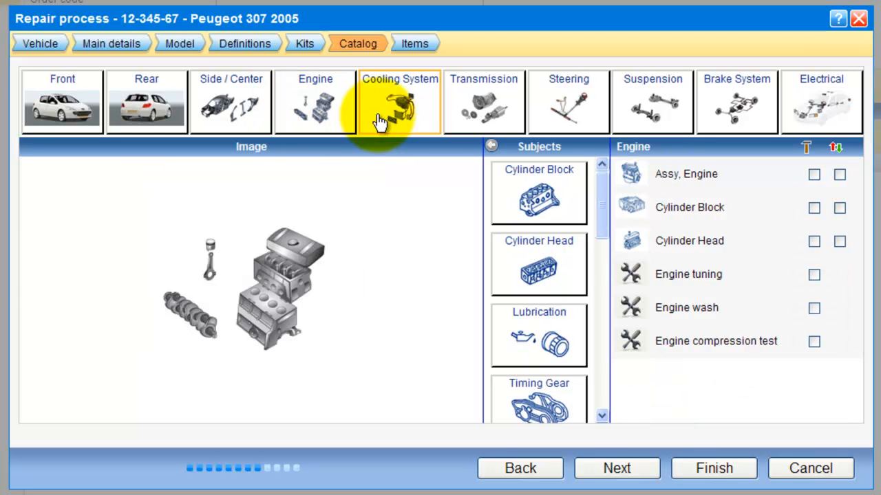
pyautogui.click(481, 113)
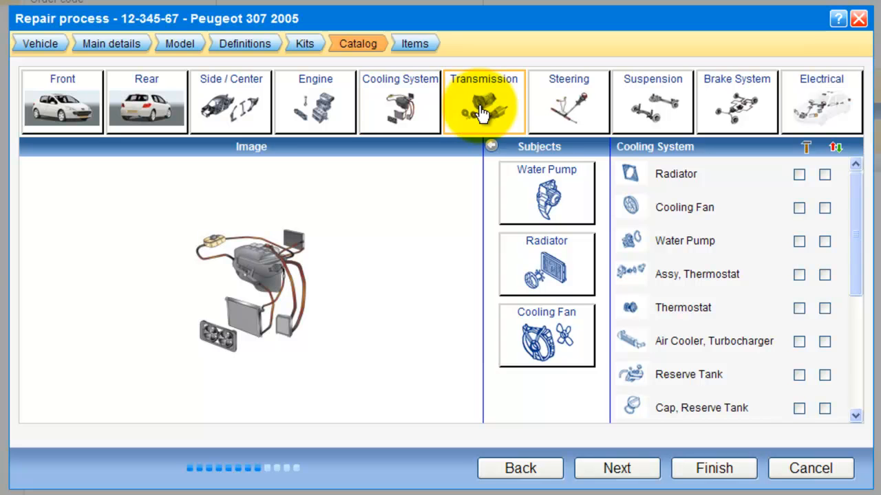
pyautogui.click(80, 124)
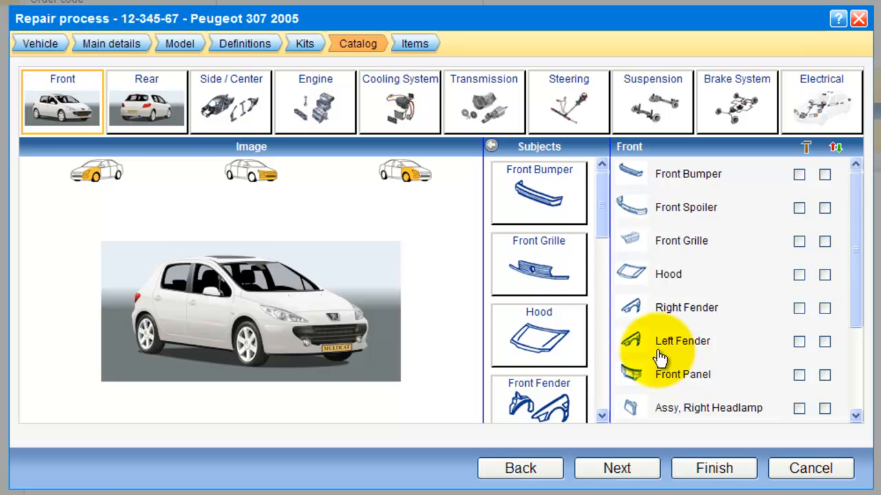
# Step: Browse the Front Left, Front Right and Front catalog views of the Peugeot 307
pyautogui.click(90, 180)
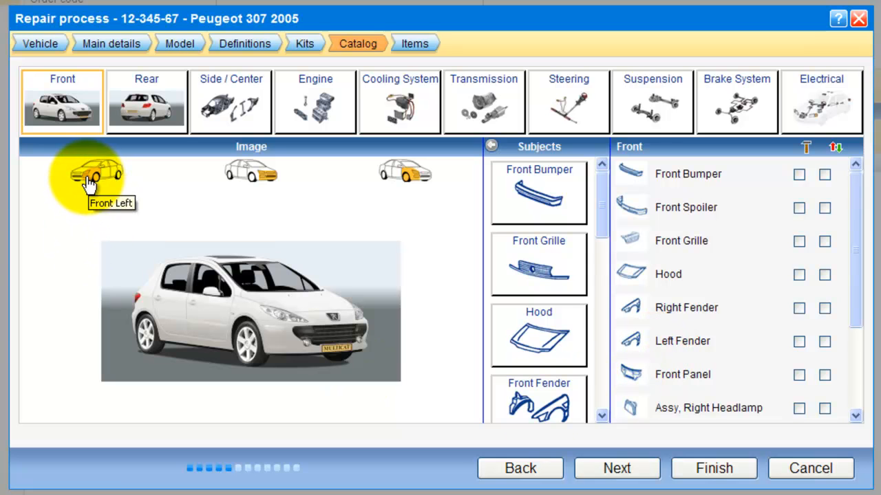
pyautogui.click(404, 174)
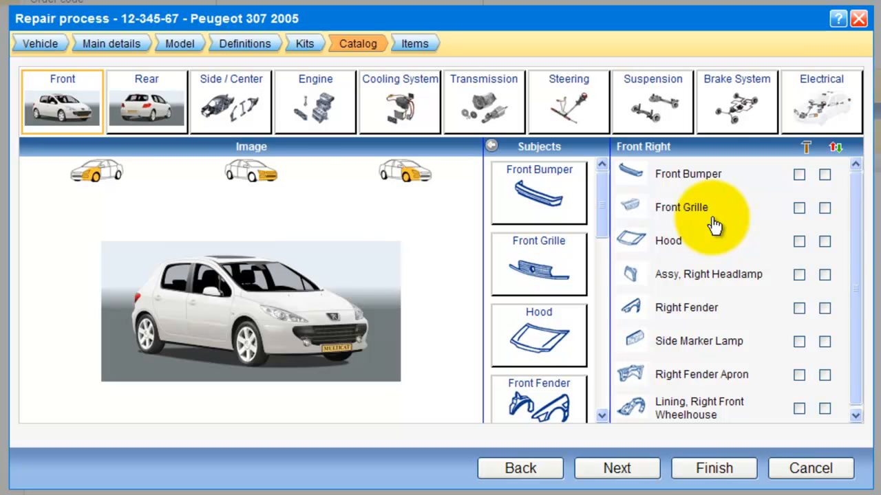
pyautogui.click(253, 177)
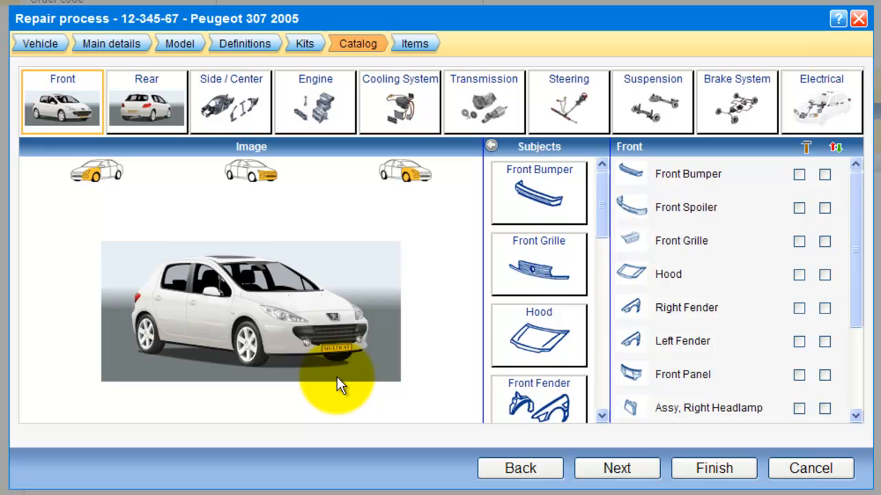
# Step: Pick the hood and front door on the car picture, then list the Hood subject's parts
pyautogui.click(310, 311)
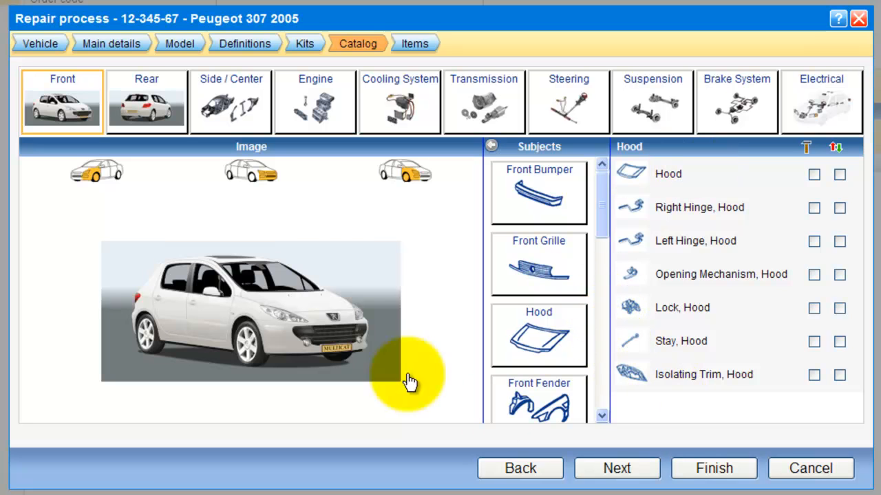
pyautogui.click(205, 317)
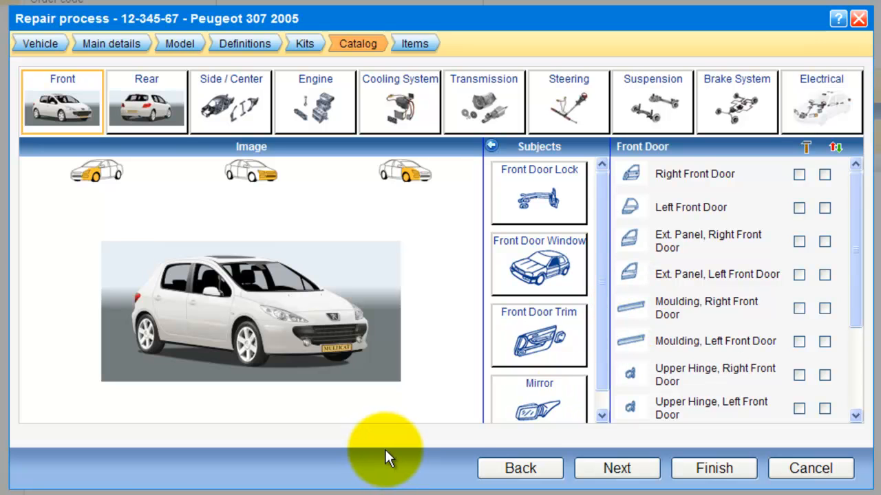
pyautogui.click(84, 125)
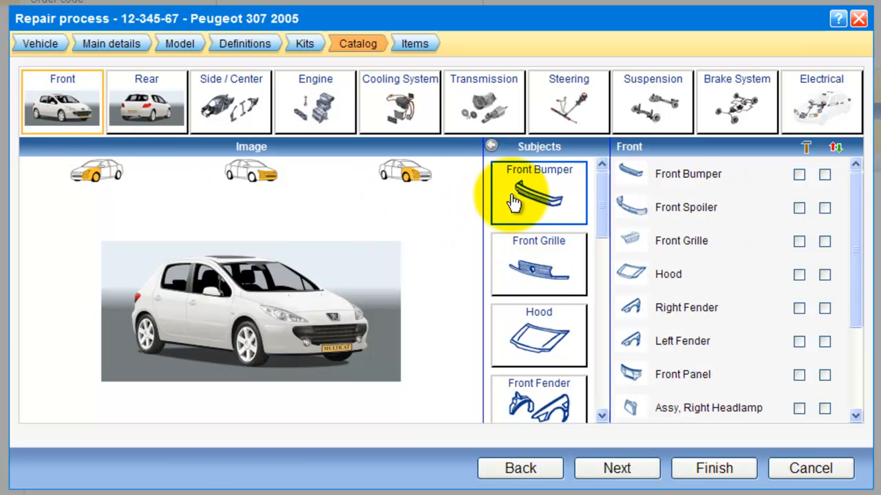
pyautogui.scroll(-1, 526, 298)
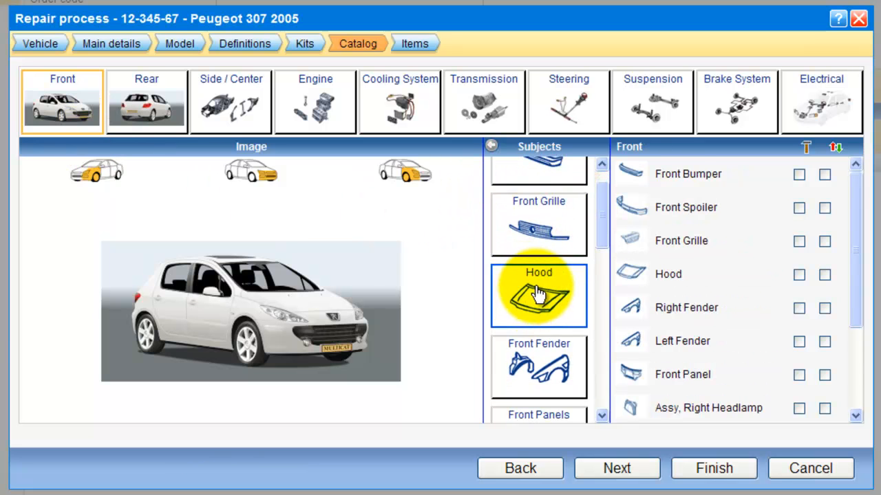
pyautogui.click(539, 295)
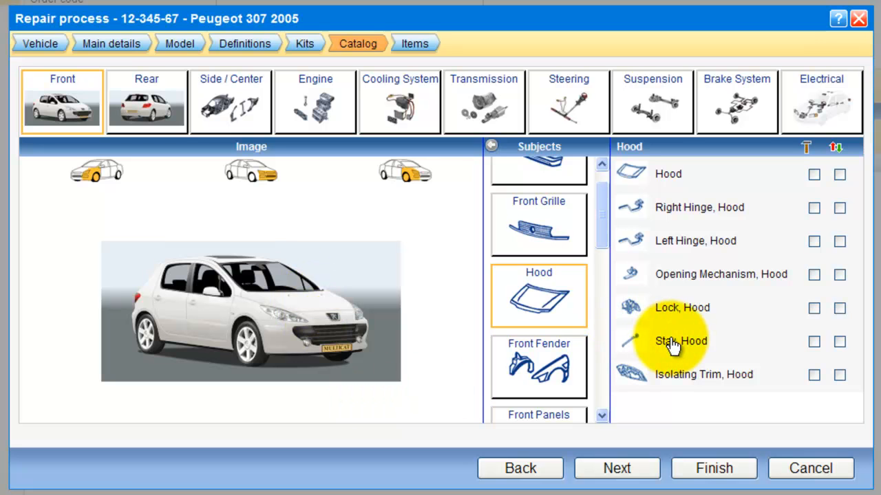
pyautogui.click(489, 145)
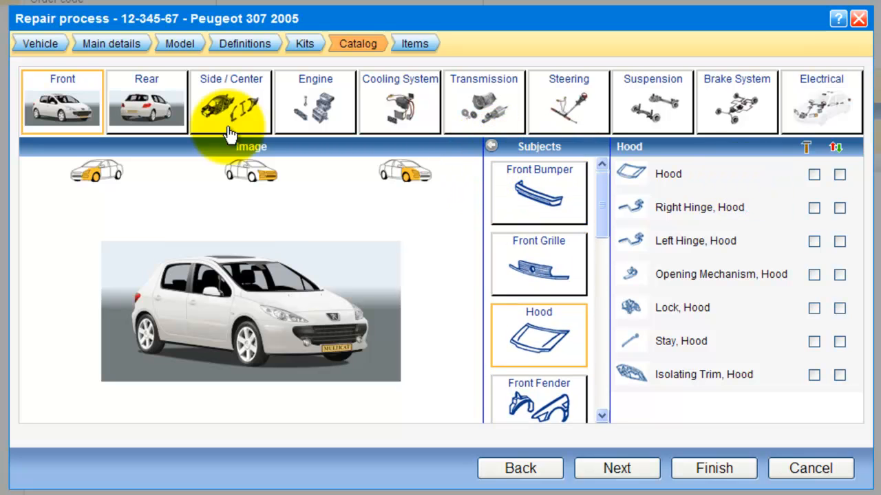
# Step: Mark the Front Bumper, Hood, Right Fender and right headlamp assembly for replacement
pyautogui.click(77, 110)
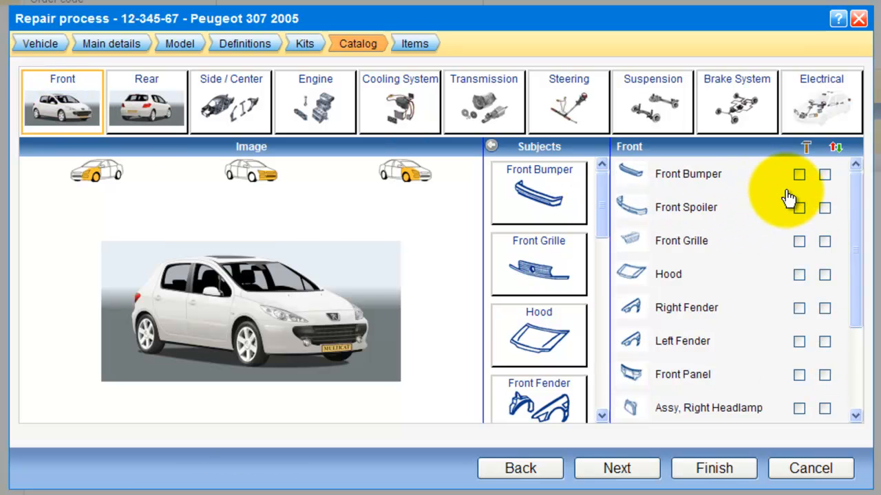
pyautogui.click(825, 175)
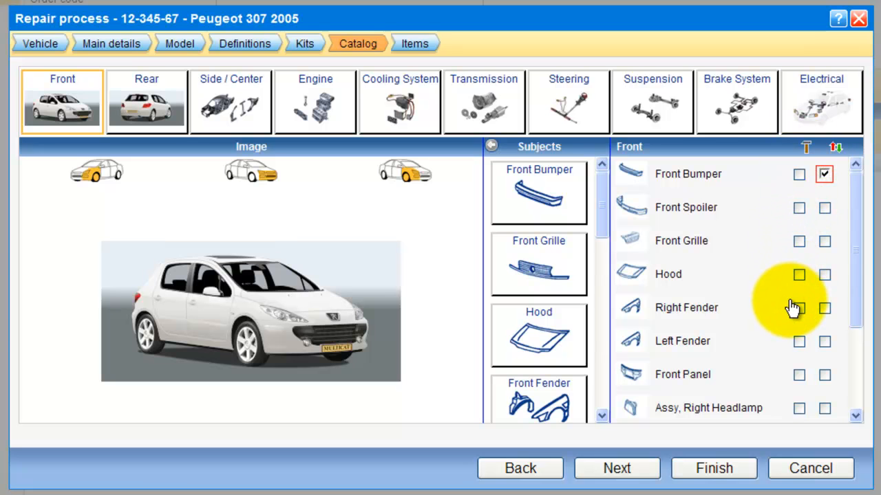
pyautogui.click(825, 275)
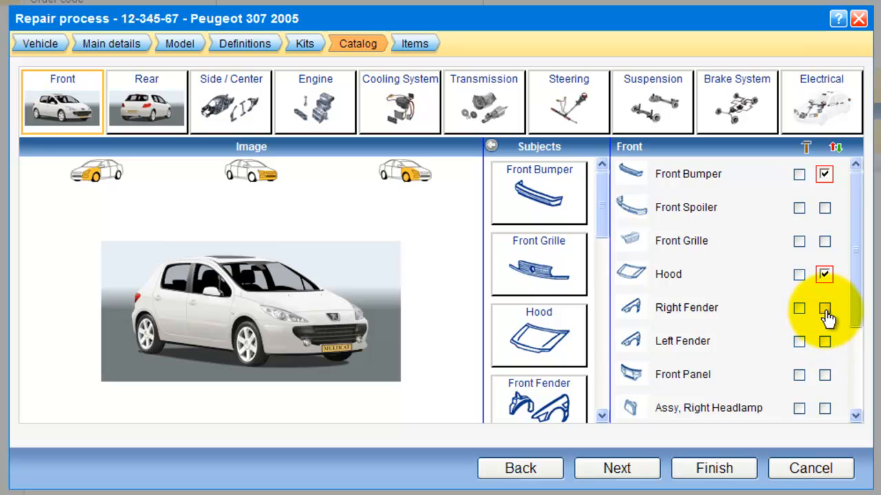
pyautogui.click(825, 309)
pyautogui.scroll(-2, 855, 320)
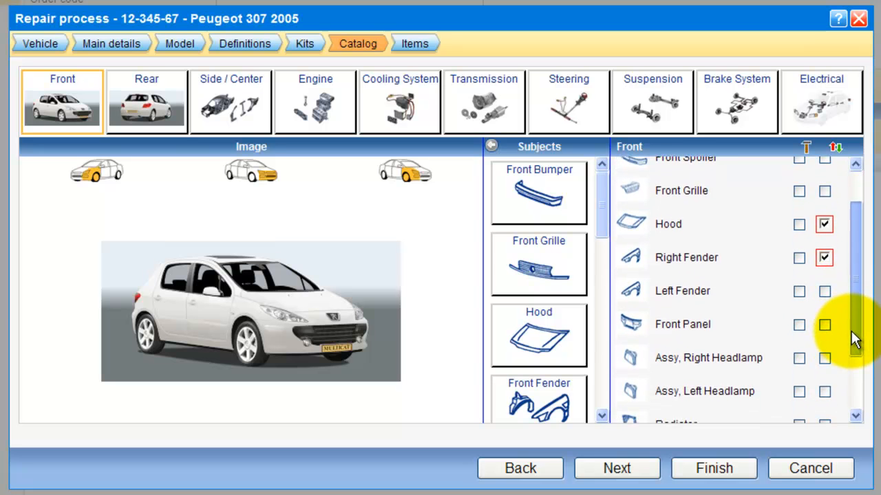
pyautogui.click(825, 359)
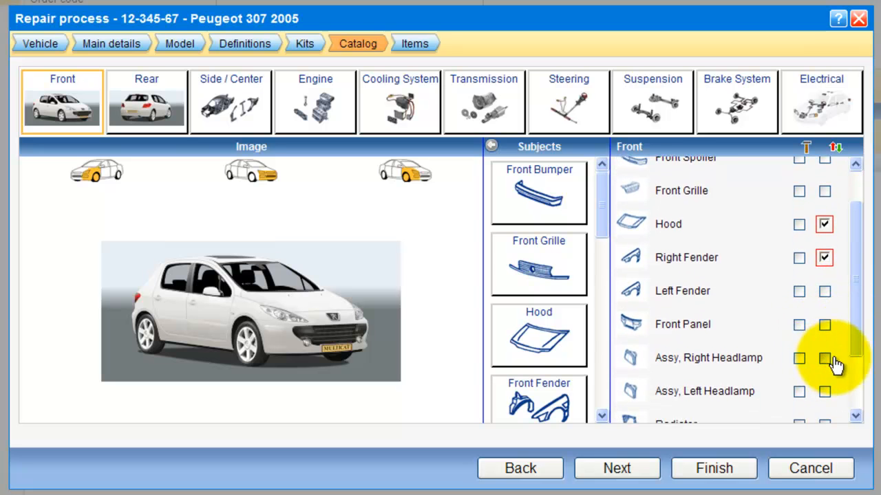
# Step: Mark the Radiator, A/C Condensor and Cooling Fan for replacement, and switch Right Fender to repair
pyautogui.scroll(-4, 853, 357)
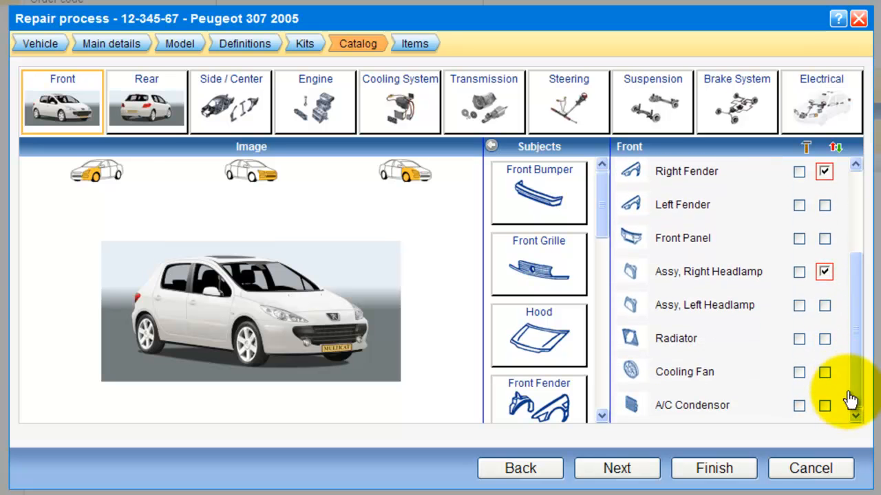
pyautogui.click(825, 348)
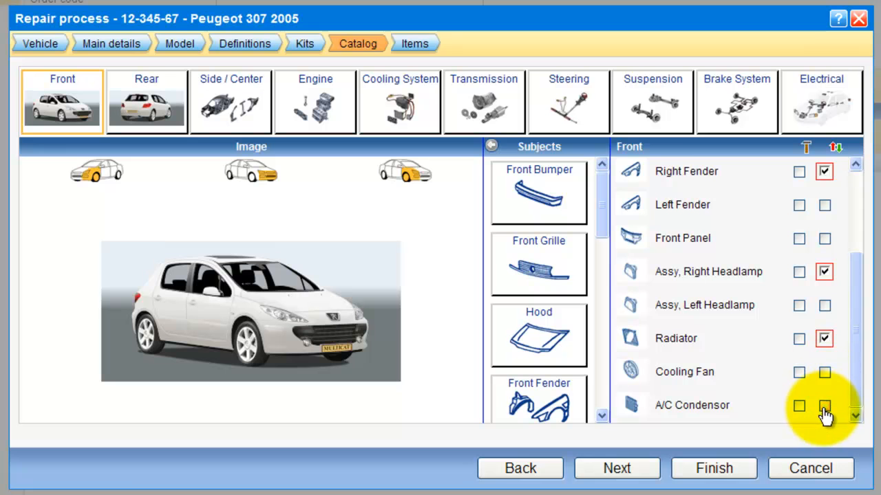
pyautogui.click(824, 406)
pyautogui.click(825, 372)
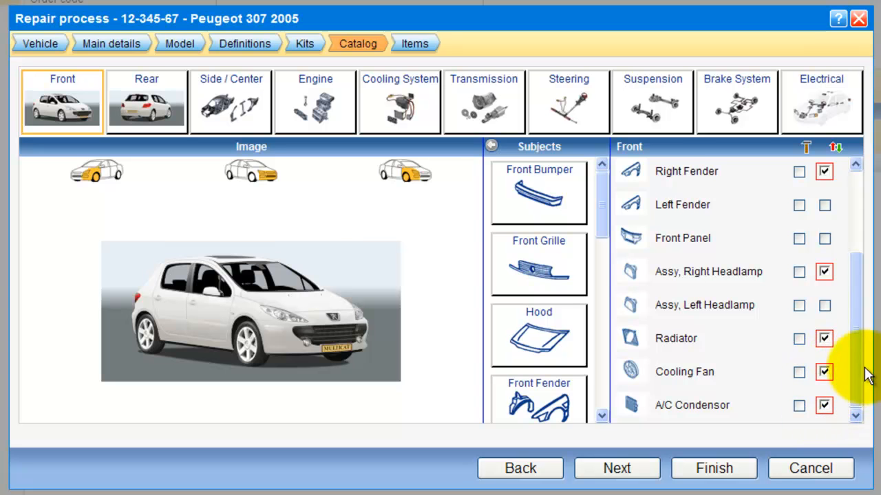
pyautogui.moveTo(858, 371); pyautogui.dragTo(857, 242)
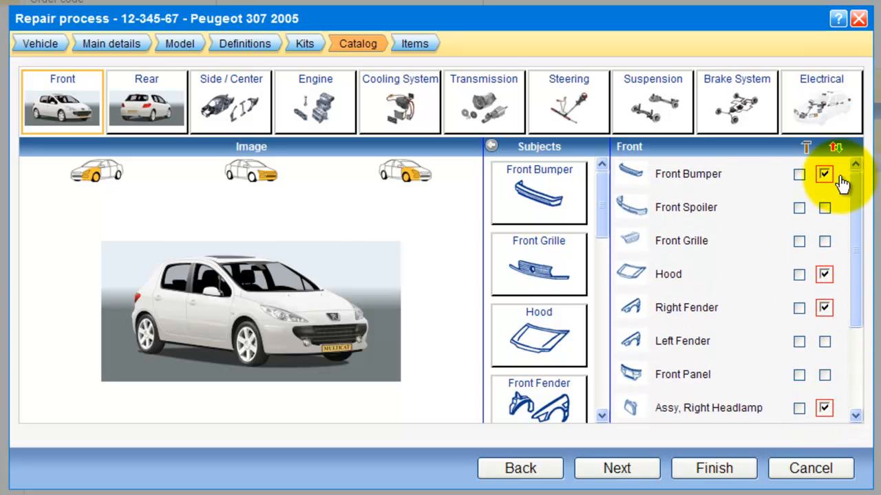
pyautogui.click(823, 407)
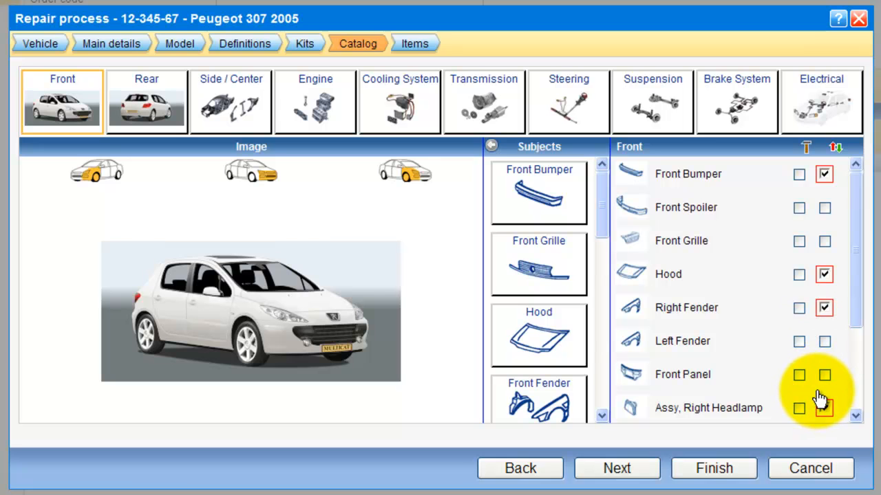
pyautogui.click(798, 309)
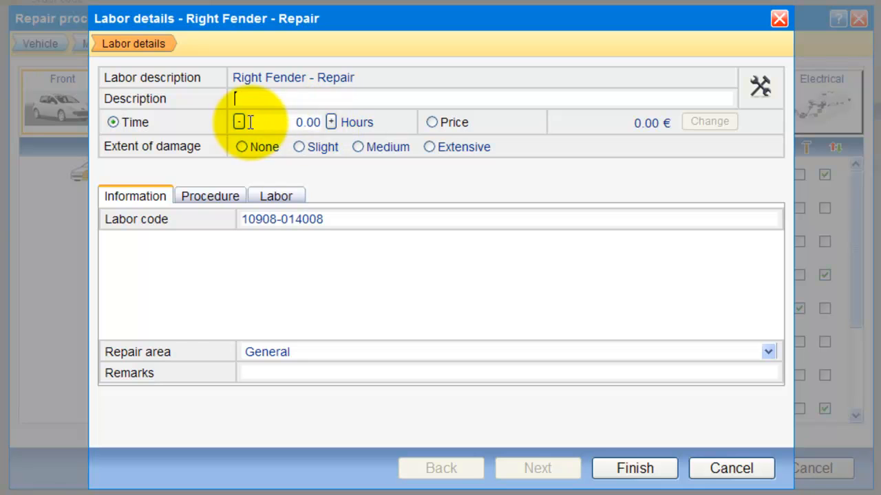
# Step: Set Right Fender repair labor to Medium damage, giving 0.7 hours and a 61.60 € labor price
pyautogui.click(331, 123)
pyautogui.click(331, 122)
pyautogui.click(239, 122)
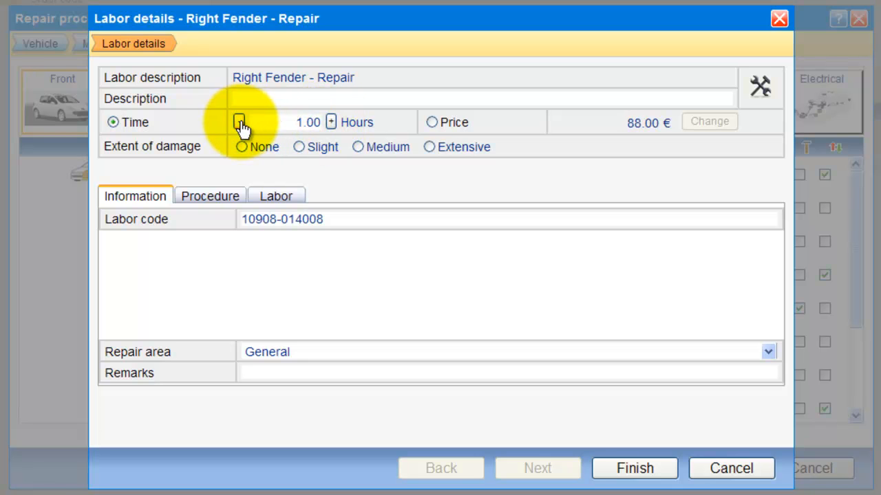
pyautogui.click(431, 123)
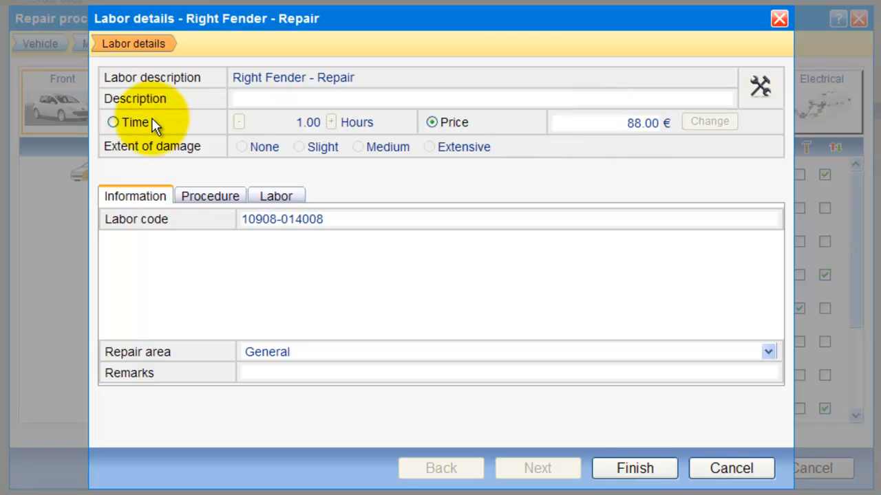
pyautogui.click(114, 122)
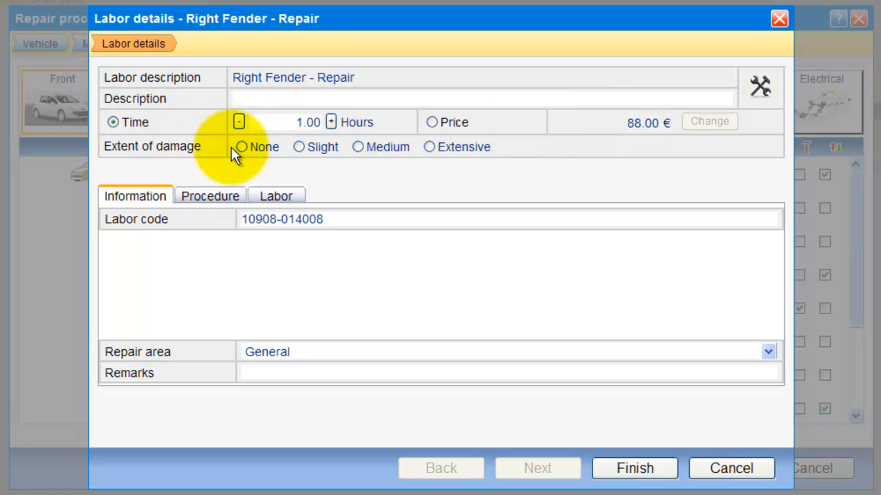
pyautogui.click(298, 147)
pyautogui.click(359, 145)
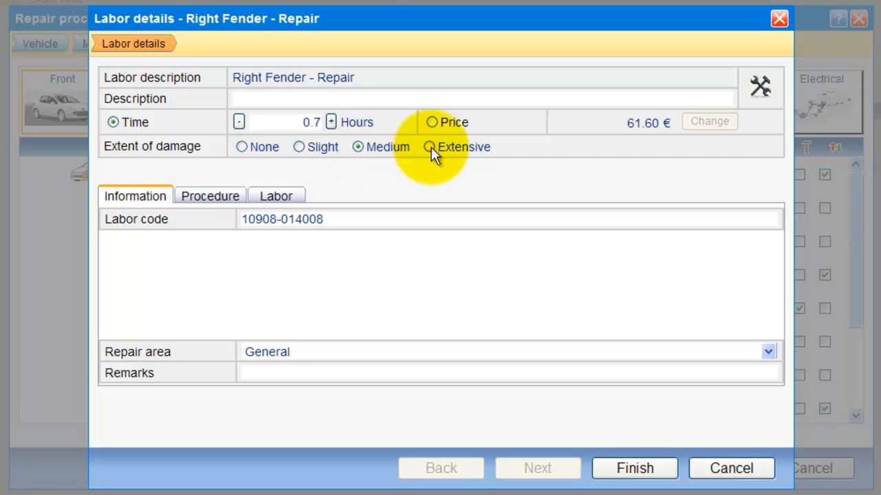
pyautogui.click(359, 146)
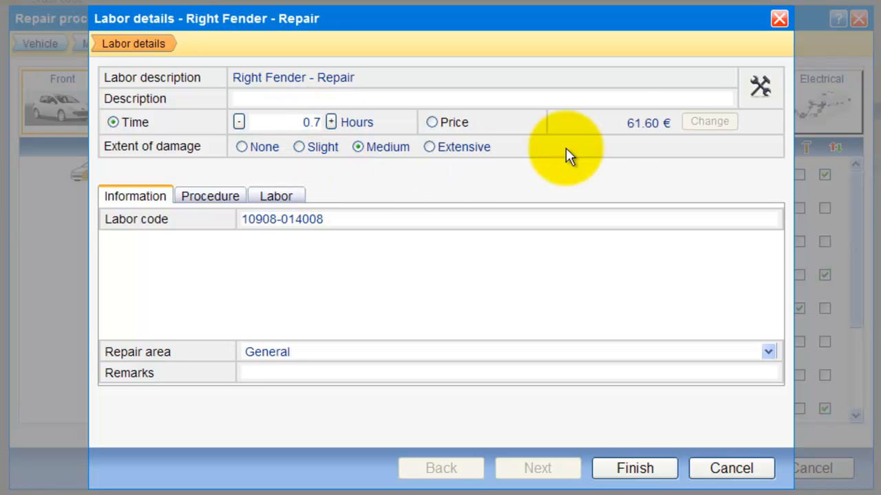
pyautogui.moveTo(627, 123); pyautogui.dragTo(664, 121)
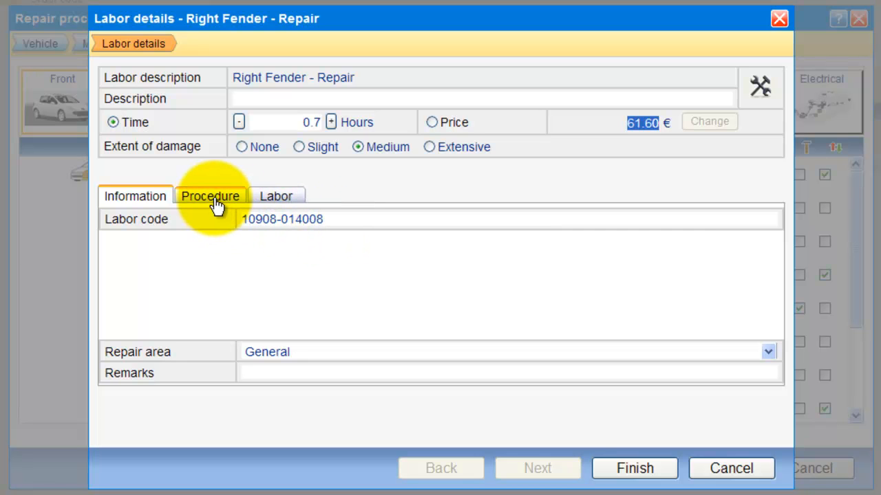
# Step: Set the Right Fender repair area to Front - Right
pyautogui.click(286, 351)
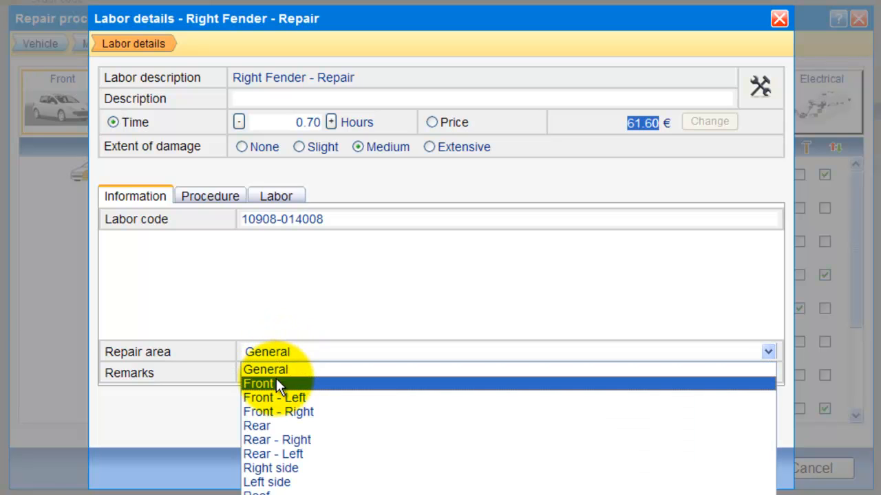
pyautogui.click(275, 380)
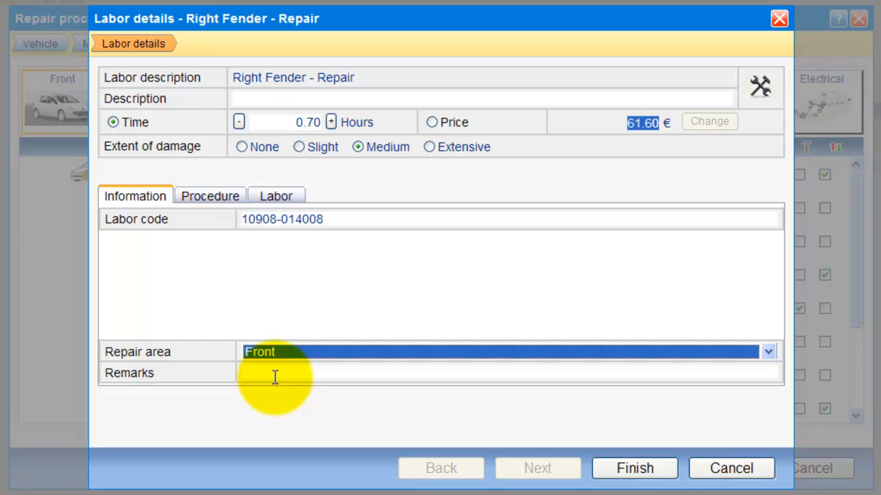
pyautogui.click(274, 350)
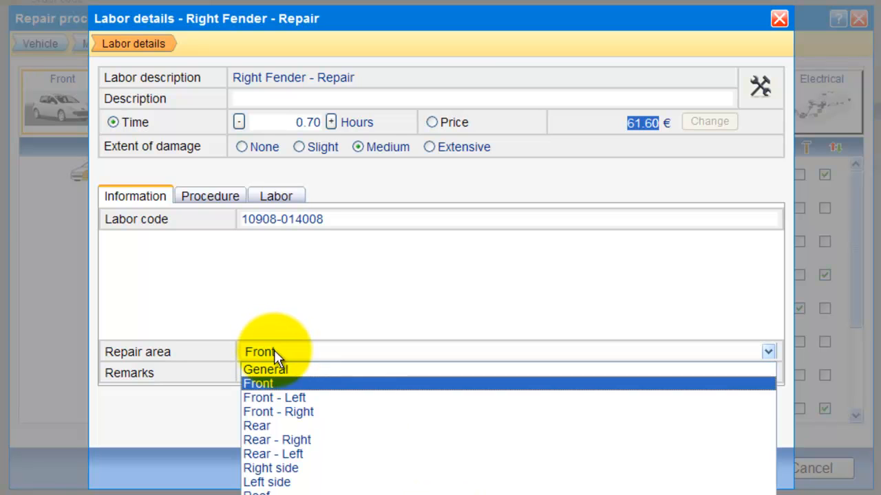
pyautogui.click(286, 407)
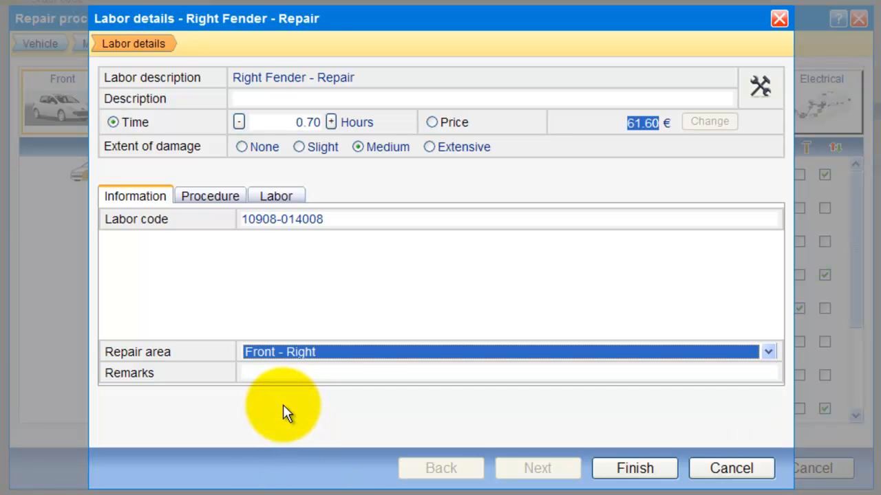
pyautogui.click(274, 370)
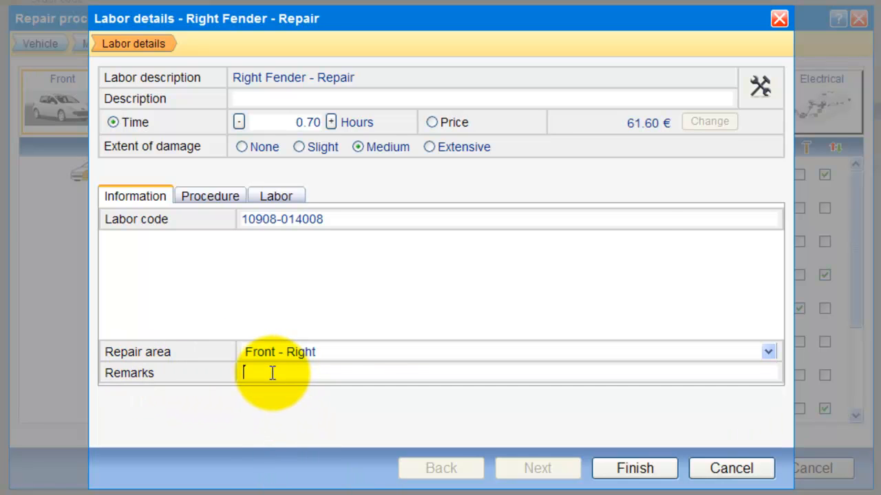
# Step: Review the 88.00 rate, 8.00 % discount and 1.34-hour refinish, then save the fender labor
pyautogui.click(221, 203)
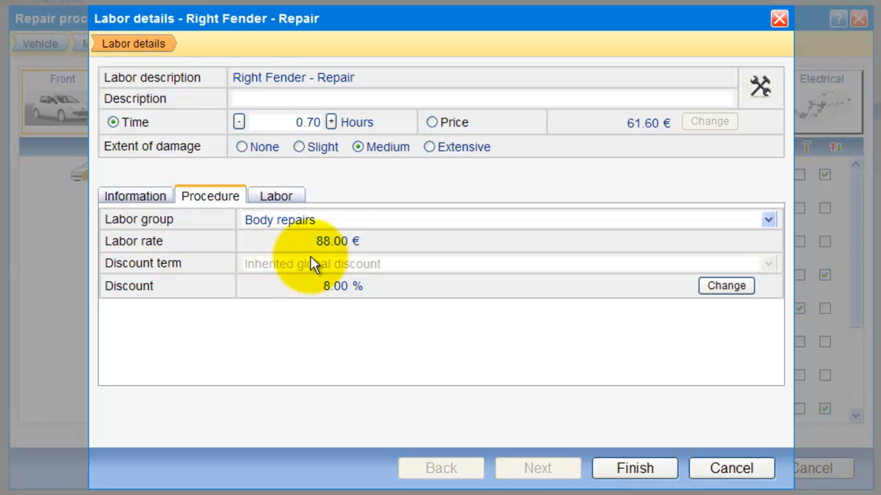
pyautogui.moveTo(309, 237); pyautogui.dragTo(343, 239)
pyautogui.click(329, 251)
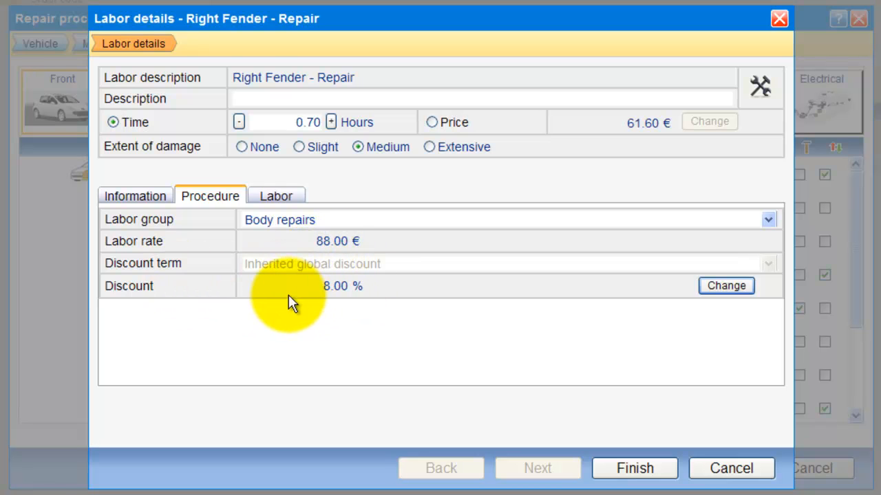
pyautogui.doubleClick(335, 286)
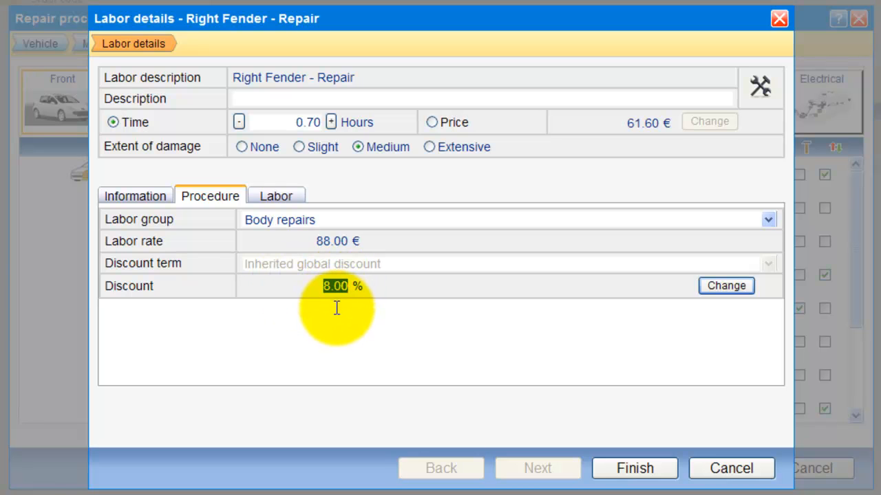
pyautogui.click(286, 206)
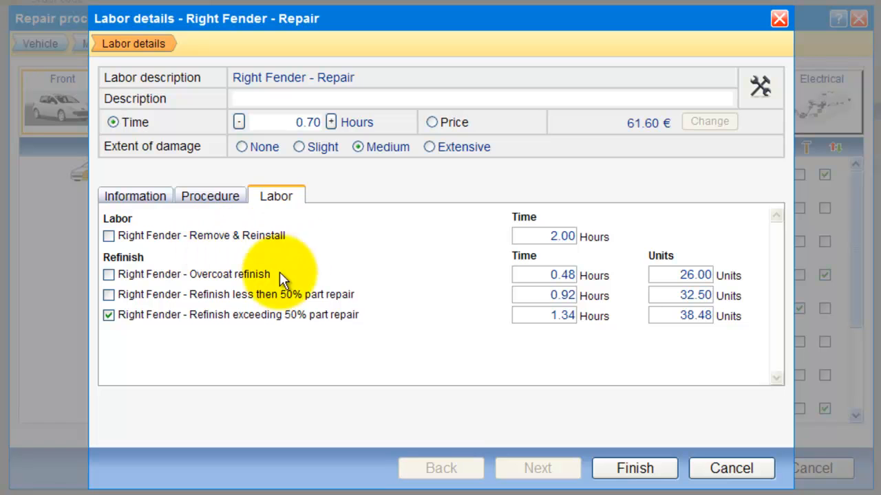
pyautogui.doubleClick(530, 314)
pyautogui.doubleClick(688, 315)
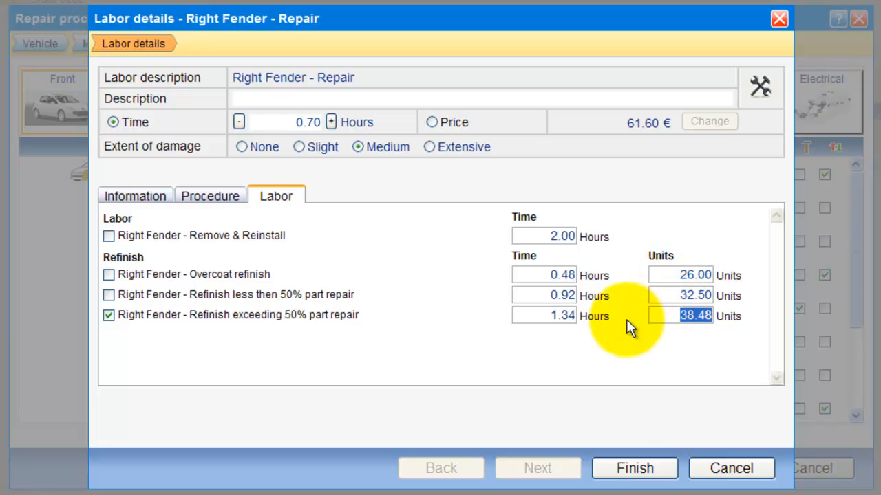
pyautogui.click(612, 476)
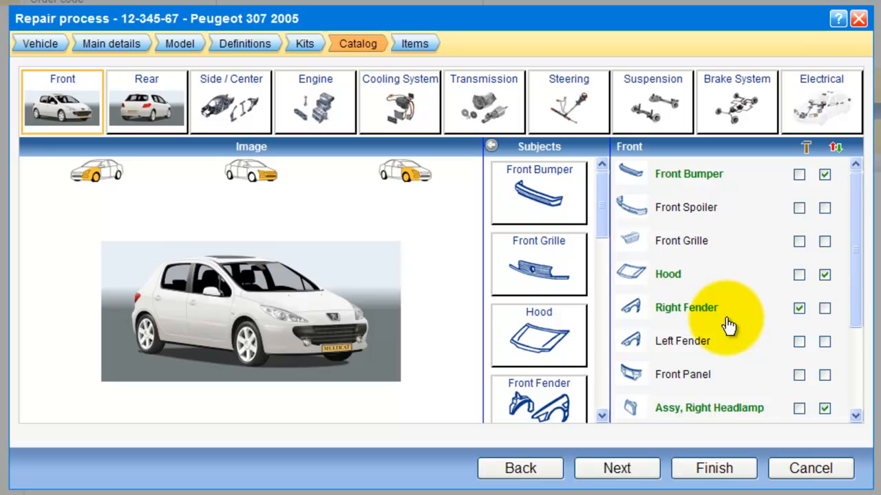
# Step: Open the Hood part details showing quantity 1.0 at 73.23 €
pyautogui.doubleClick(669, 279)
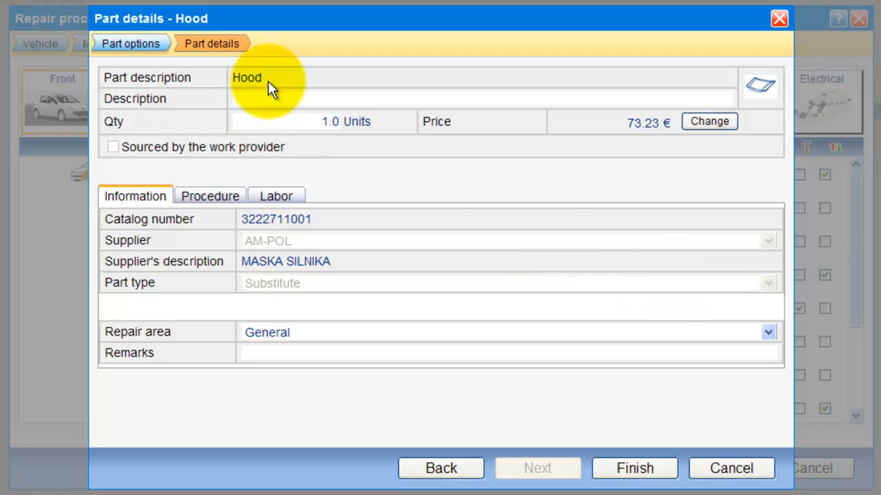
pyautogui.moveTo(267, 80); pyautogui.dragTo(232, 81)
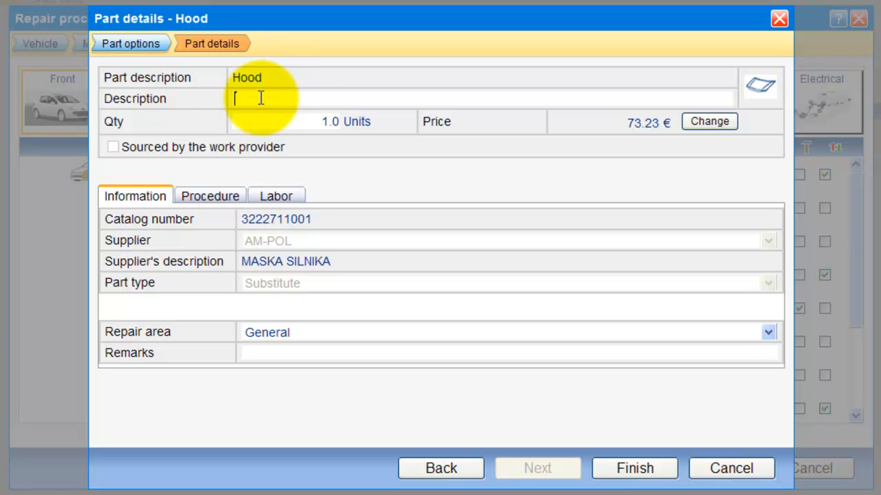
pyautogui.click(362, 122)
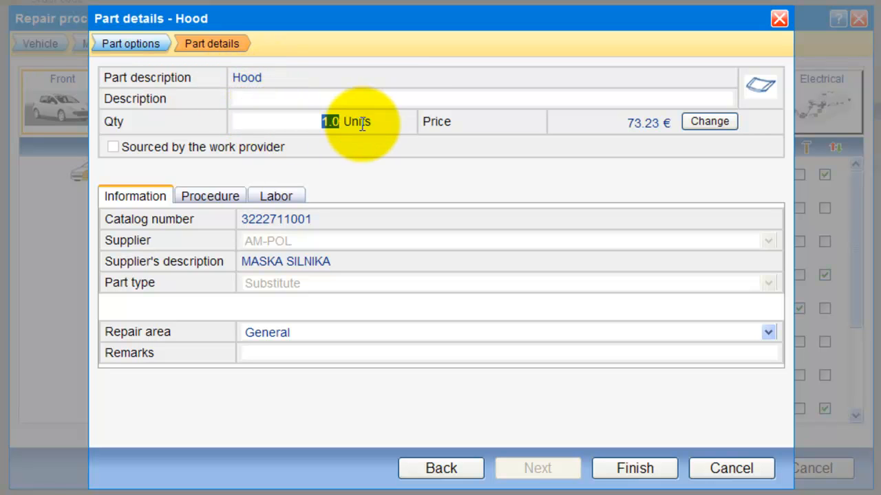
pyautogui.moveTo(627, 124); pyautogui.dragTo(660, 124)
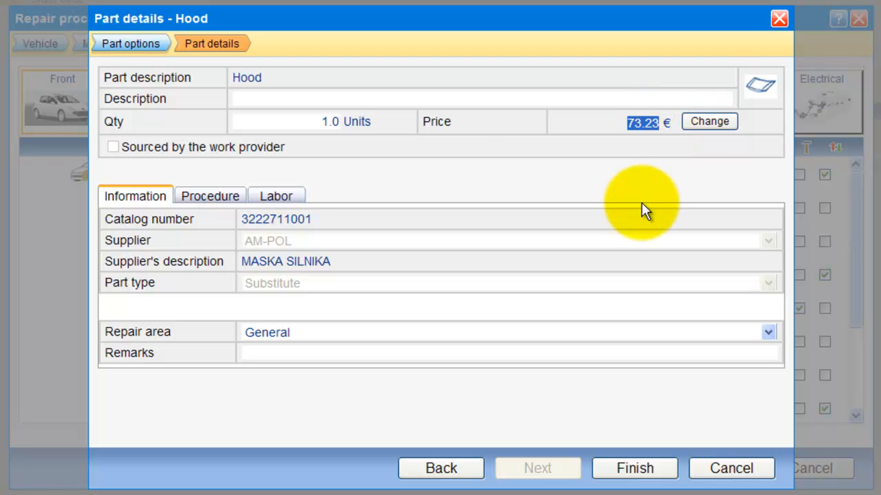
# Step: Replace it with the original Peugeot hood 7901J0 at 376.46 €
pyautogui.click(155, 51)
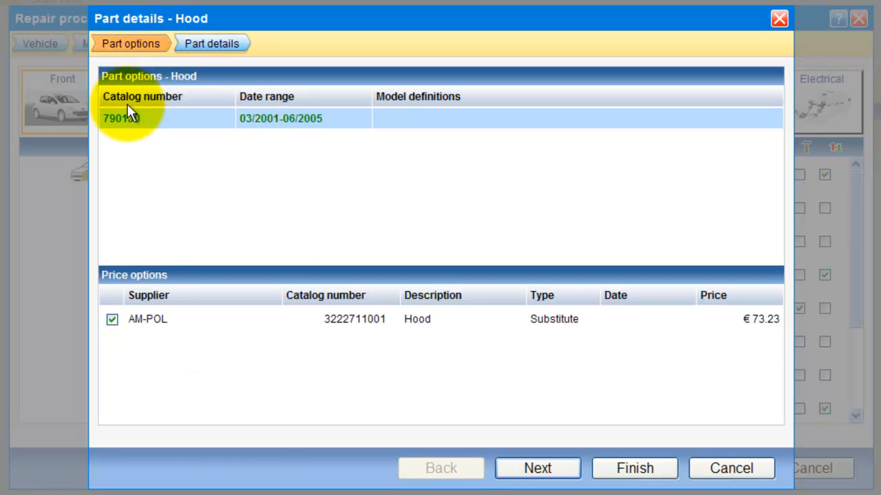
pyautogui.click(119, 125)
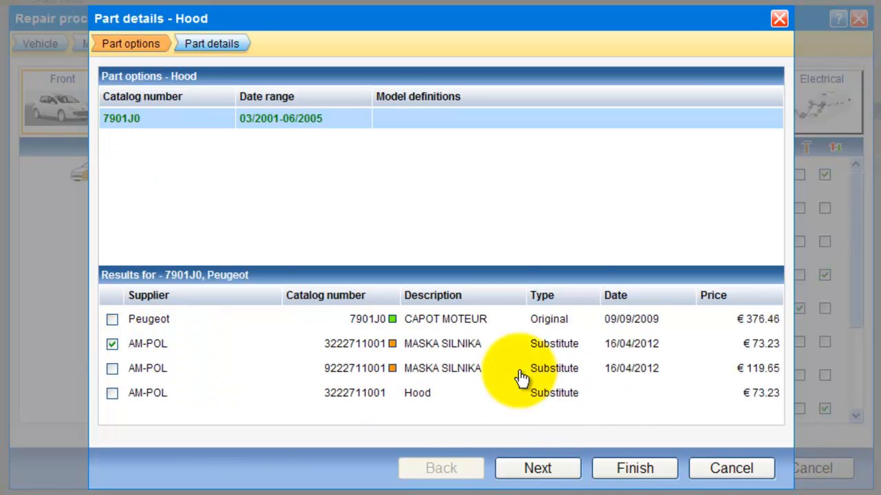
pyautogui.click(113, 321)
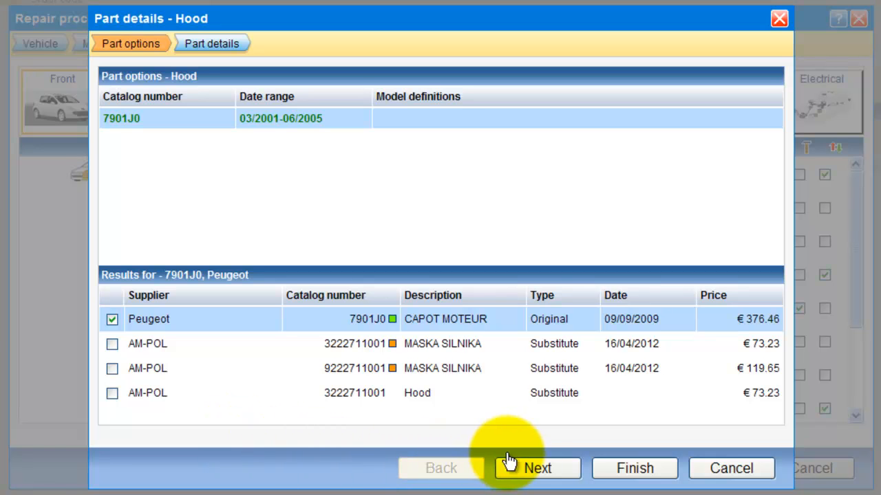
pyautogui.click(528, 472)
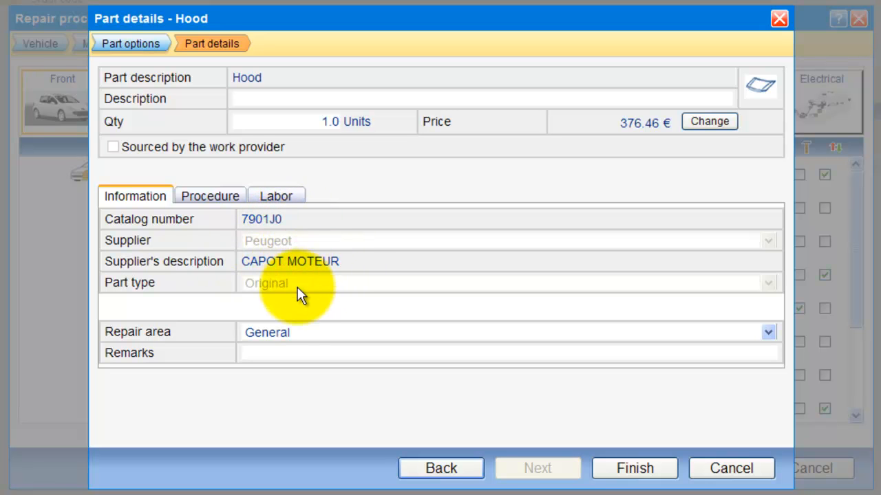
# Step: Set the Hood's repair area to Front and check its 12.00 % parts discount
pyautogui.click(289, 332)
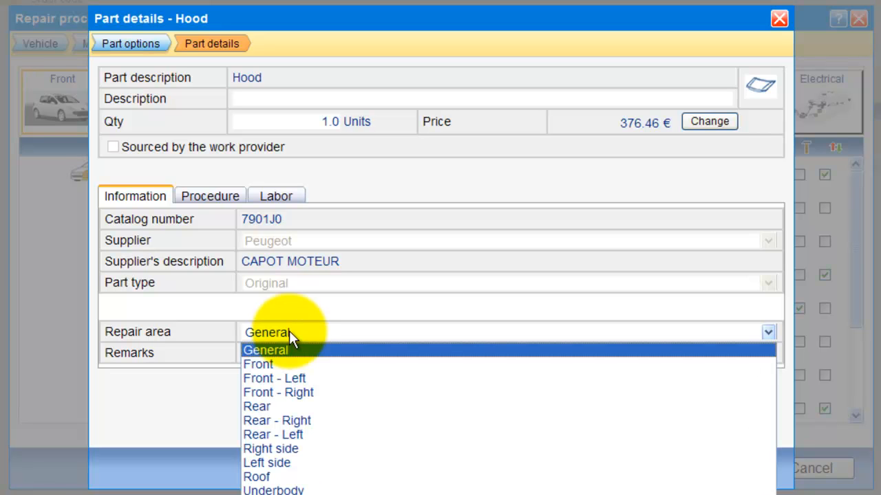
pyautogui.click(273, 360)
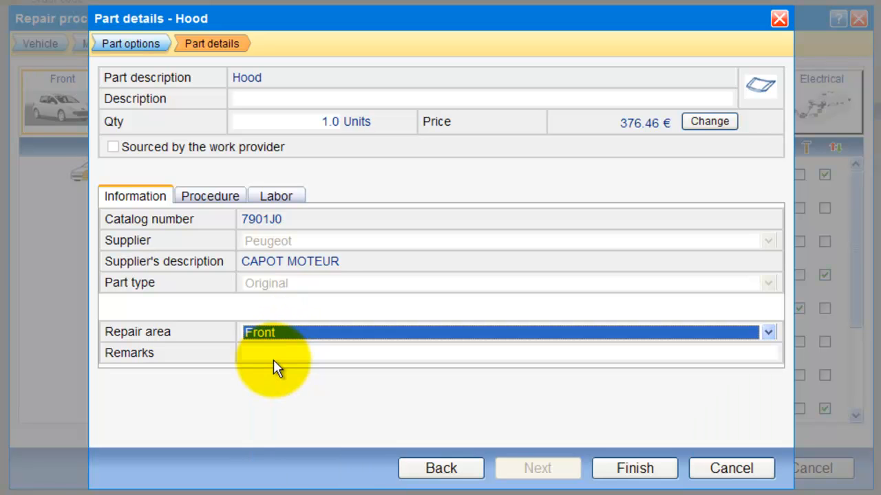
pyautogui.click(222, 205)
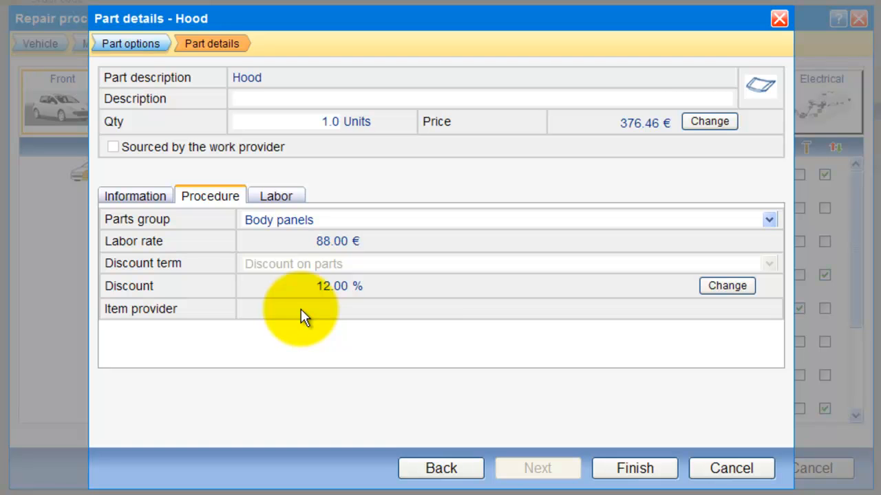
pyautogui.moveTo(316, 286); pyautogui.dragTo(354, 289)
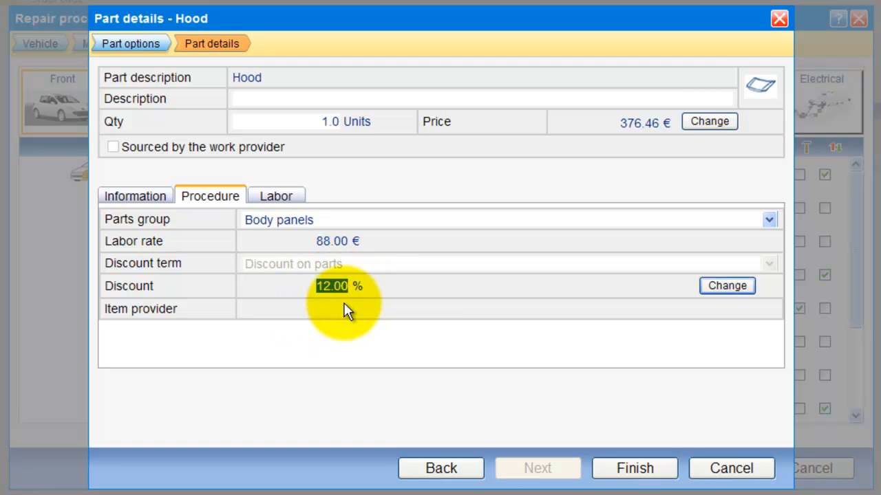
# Step: Save the Hood part details and advance to the Selections step
pyautogui.click(292, 203)
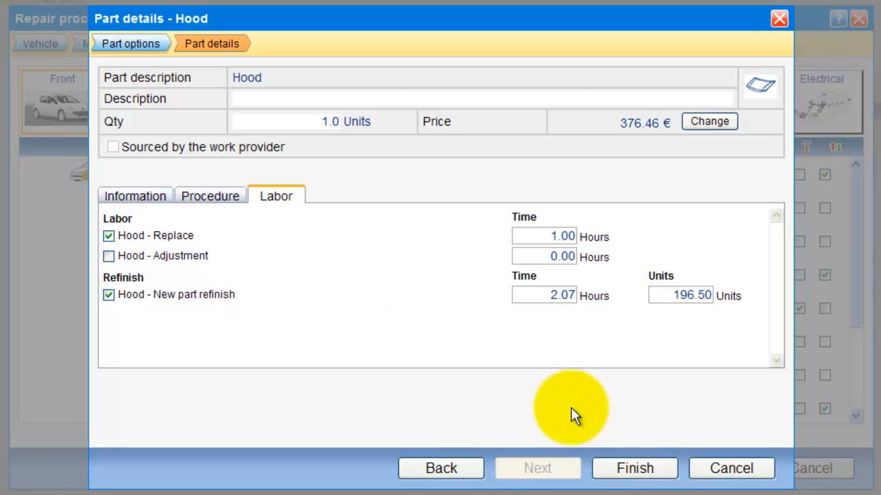
pyautogui.click(628, 472)
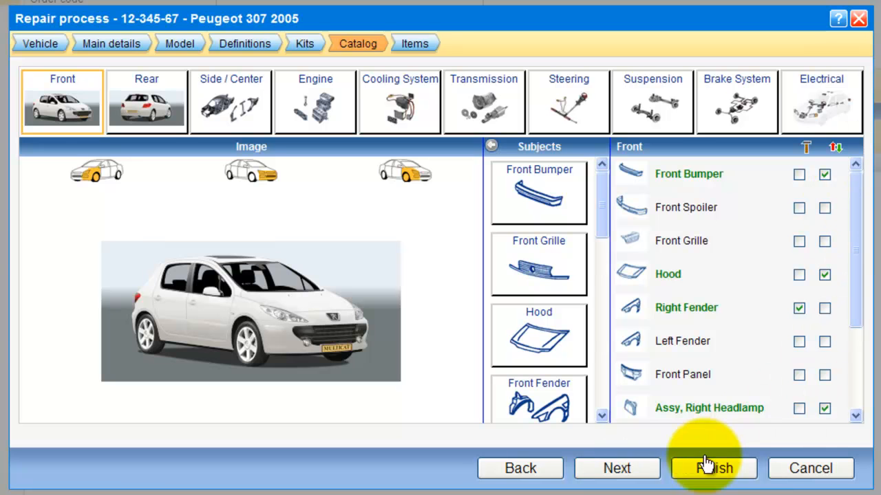
pyautogui.click(646, 479)
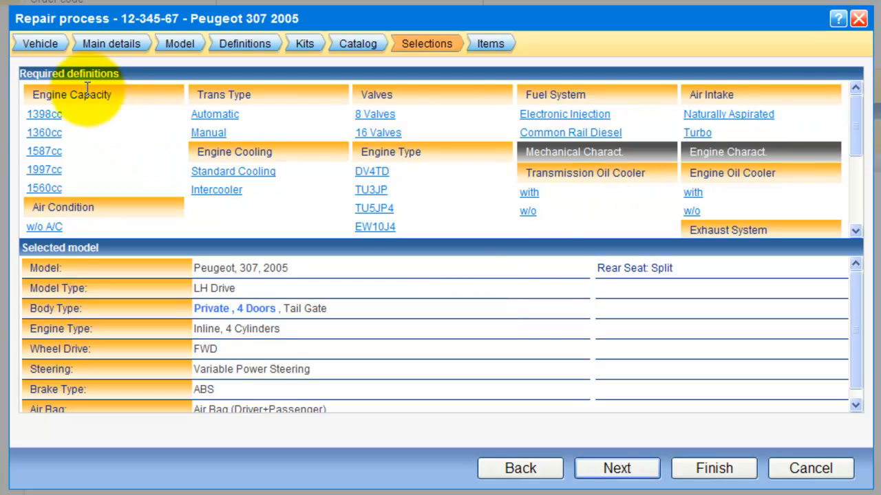
# Step: Define the car as 1587cc, Manual transmission, without headlamp cleaner and without front fog lamps
pyautogui.click(49, 153)
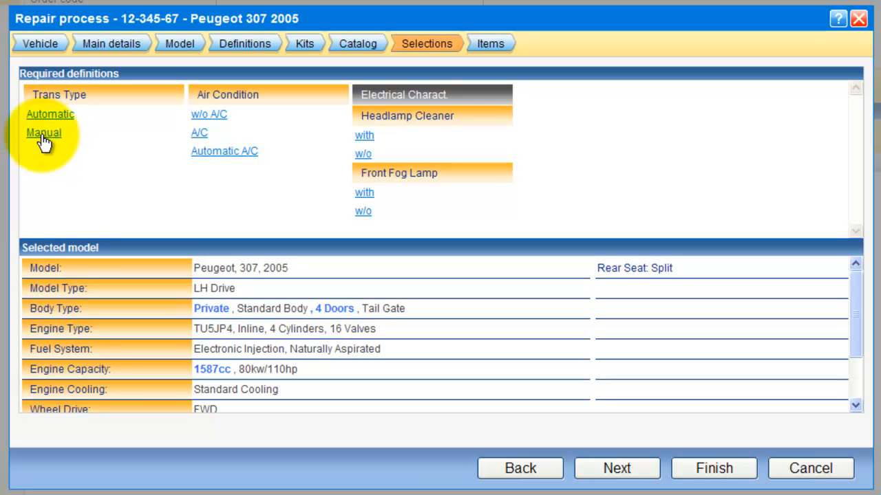
pyautogui.click(43, 135)
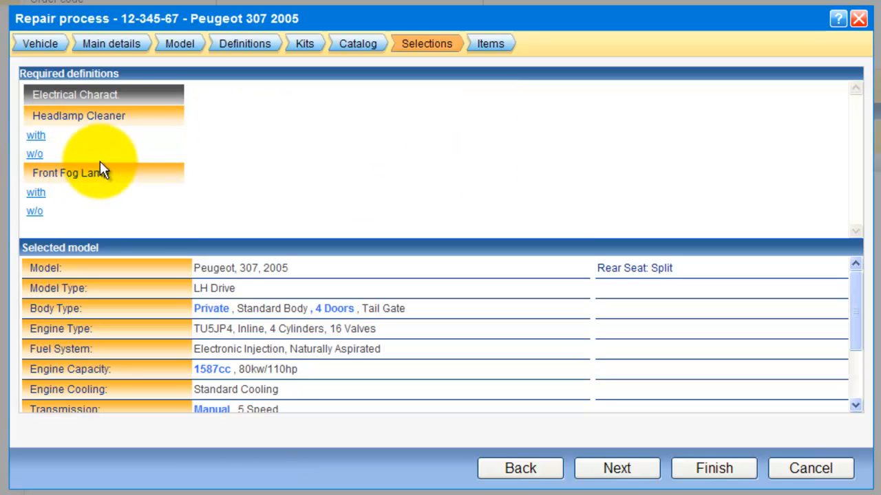
pyautogui.click(36, 155)
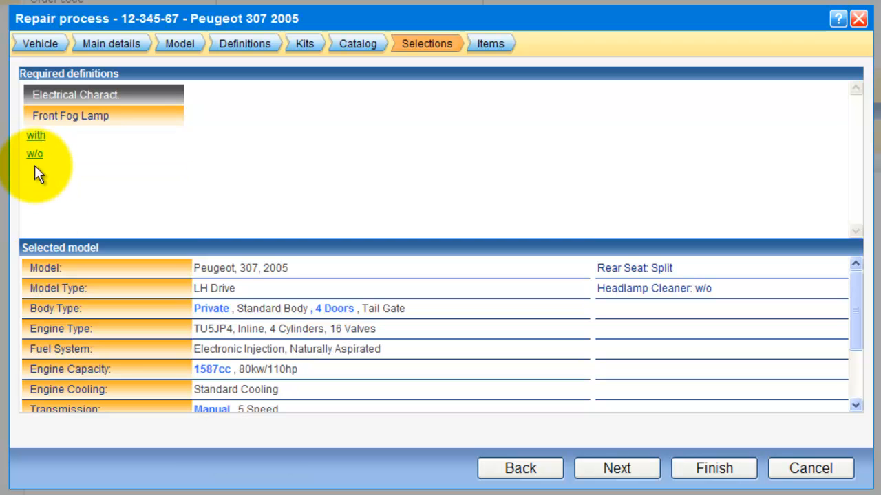
pyautogui.click(36, 156)
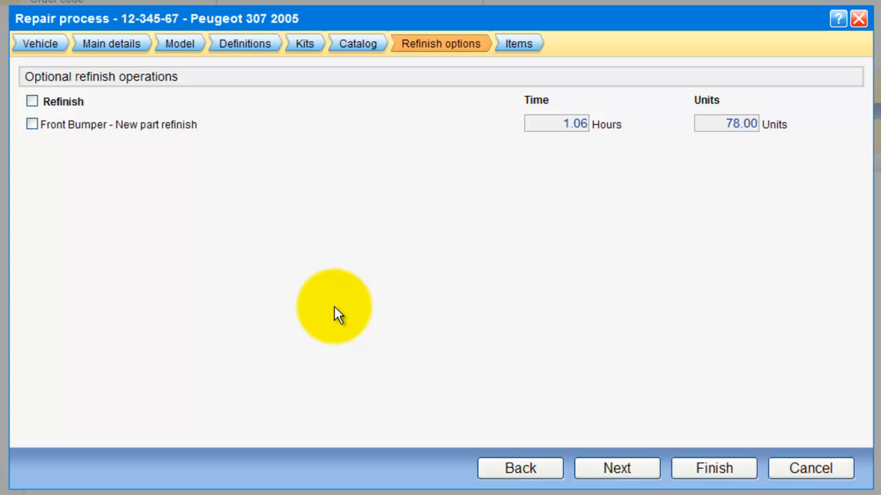
# Step: Tick the Front Bumper new-part refinish and advance to the Cooling Fan part options
pyautogui.click(418, 47)
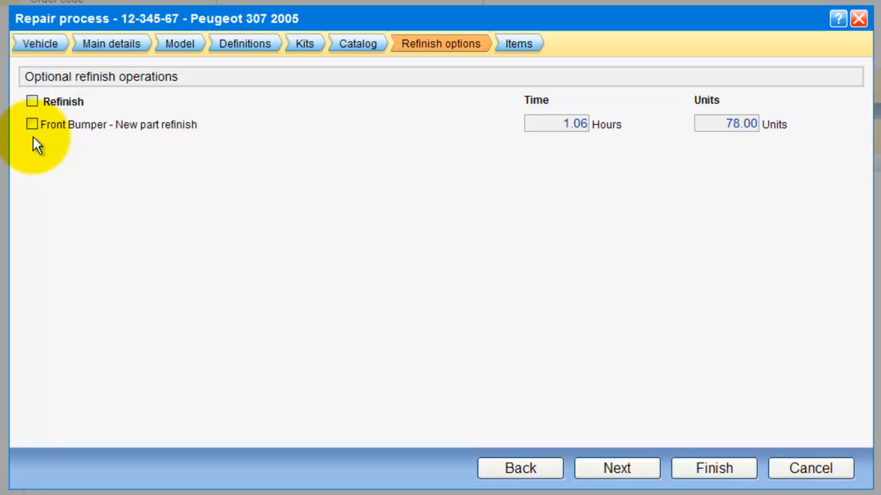
pyautogui.click(32, 102)
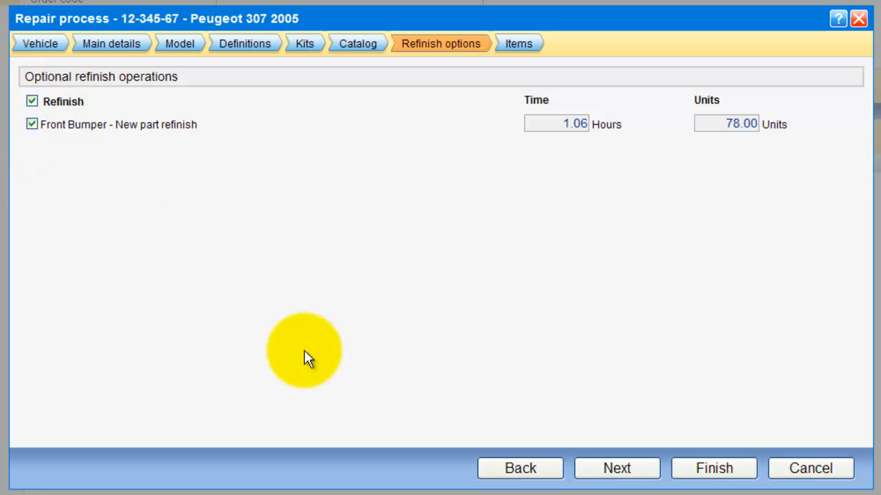
pyautogui.click(618, 470)
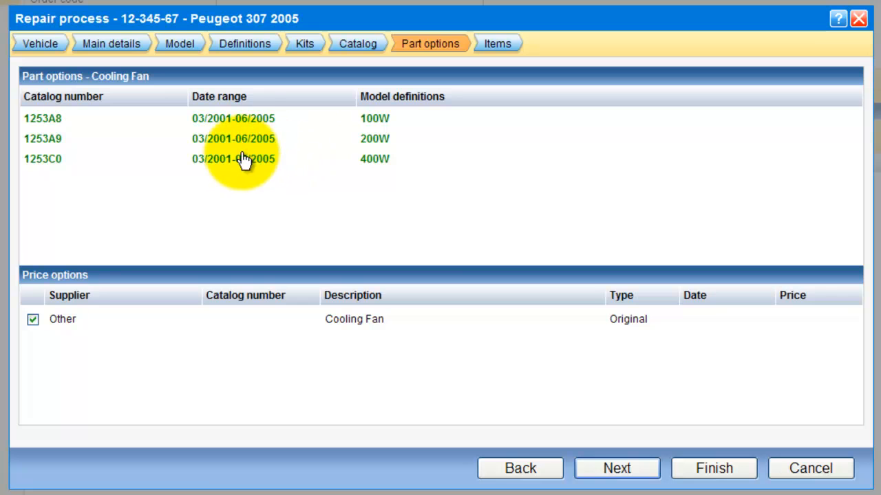
# Step: Choose Cooling Fan catalog number 1253A8 and continue to the selected Items list
pyautogui.click(249, 125)
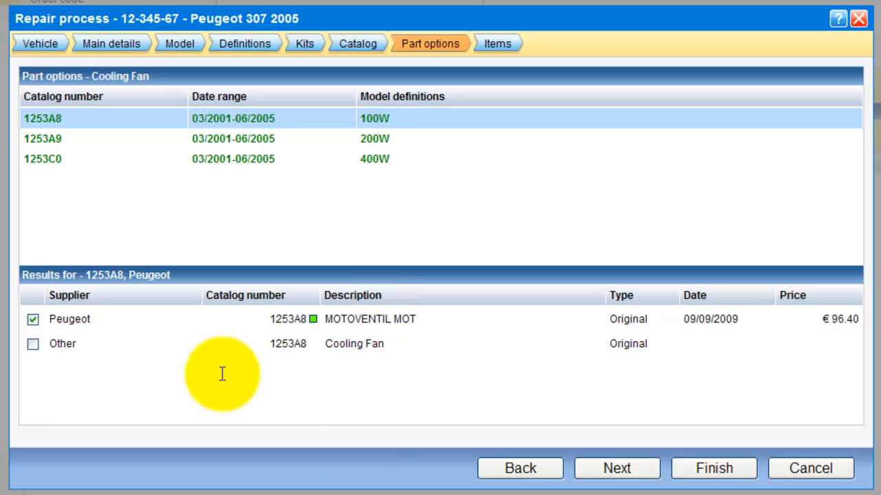
pyautogui.click(630, 483)
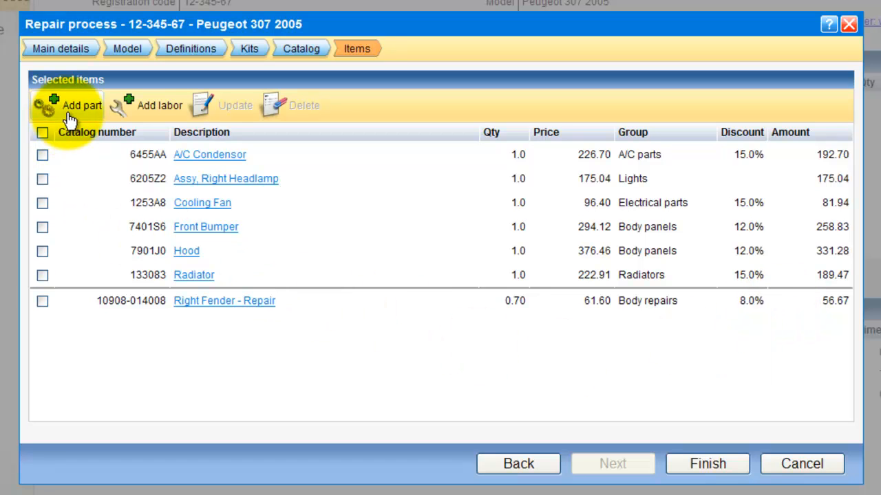
# Step: Add a 'general labor' item of 2.00 hours priced at 176.00 and finish the items wizard
pyautogui.click(152, 107)
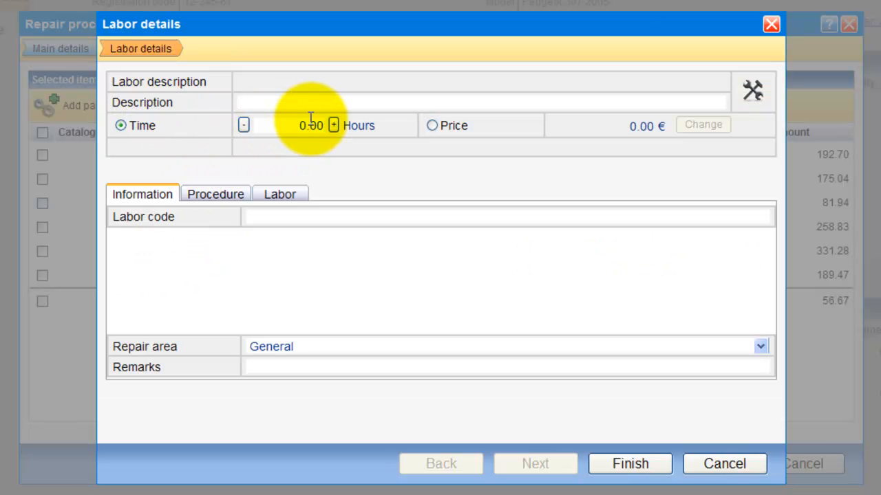
pyautogui.write('general labor')
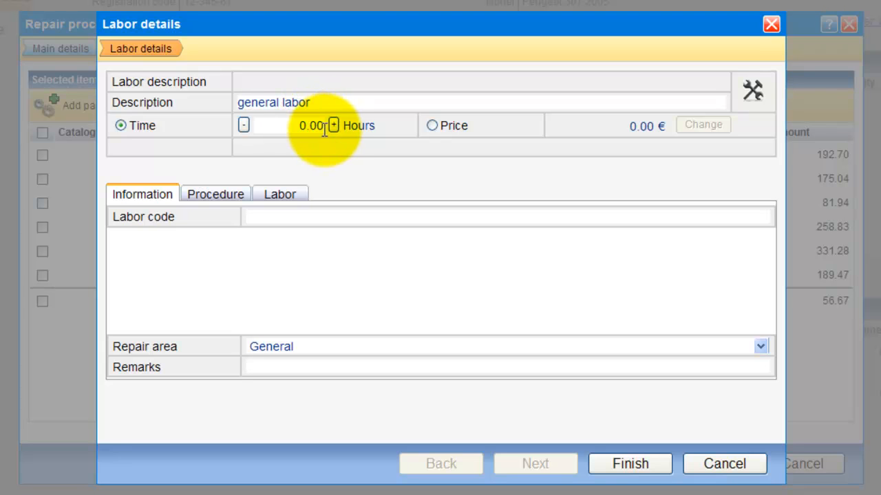
pyautogui.click(334, 125)
pyautogui.click(333, 126)
pyautogui.click(333, 125)
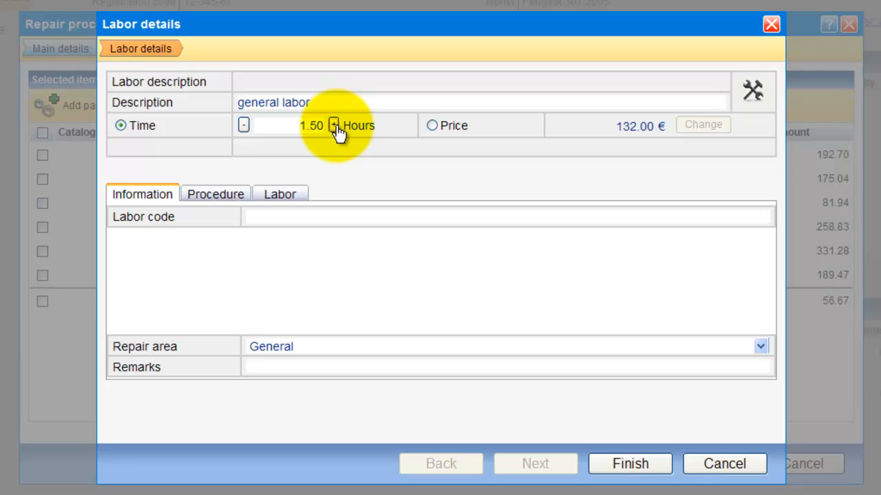
pyautogui.click(333, 125)
pyautogui.moveTo(616, 126); pyautogui.dragTo(646, 139)
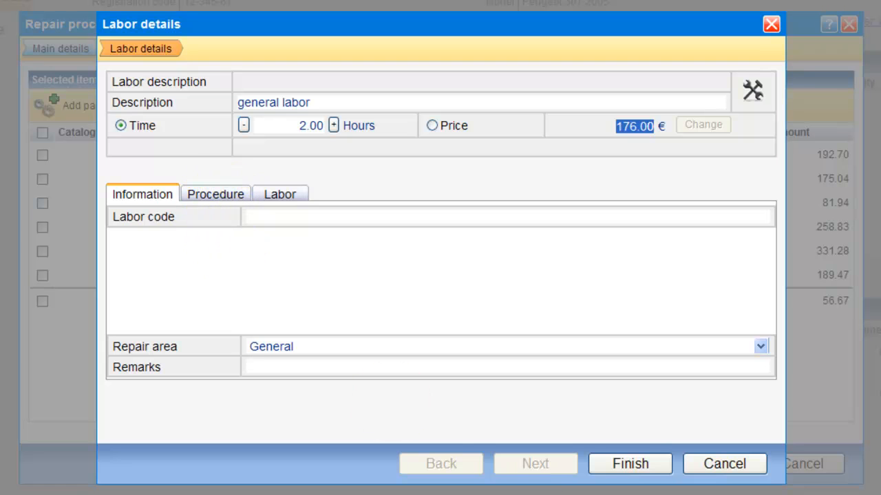
pyautogui.click(629, 467)
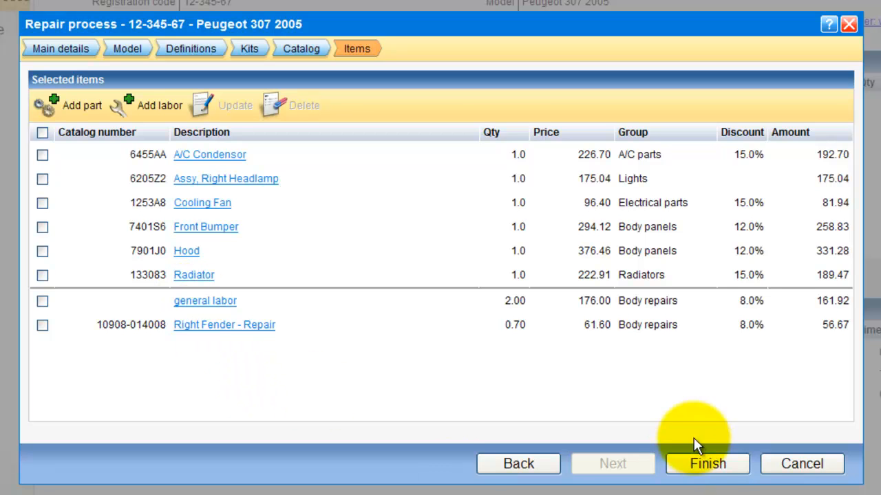
pyautogui.click(715, 465)
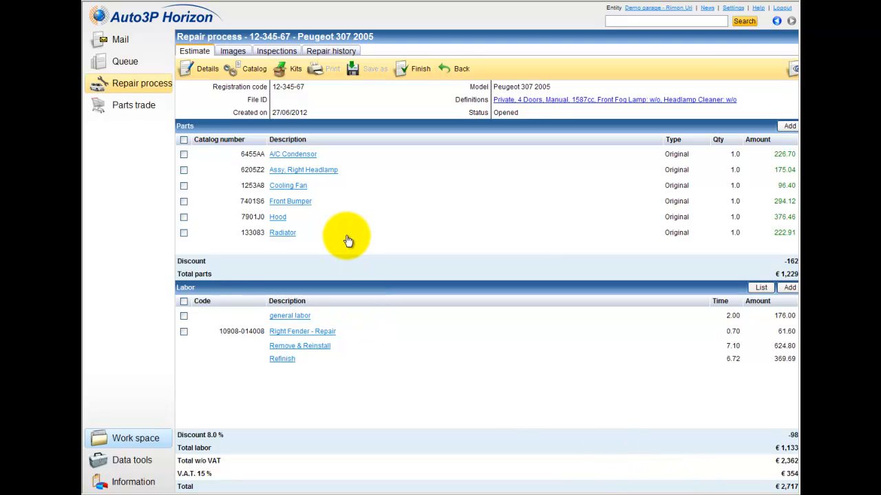
pyautogui.rightClick(281, 219)
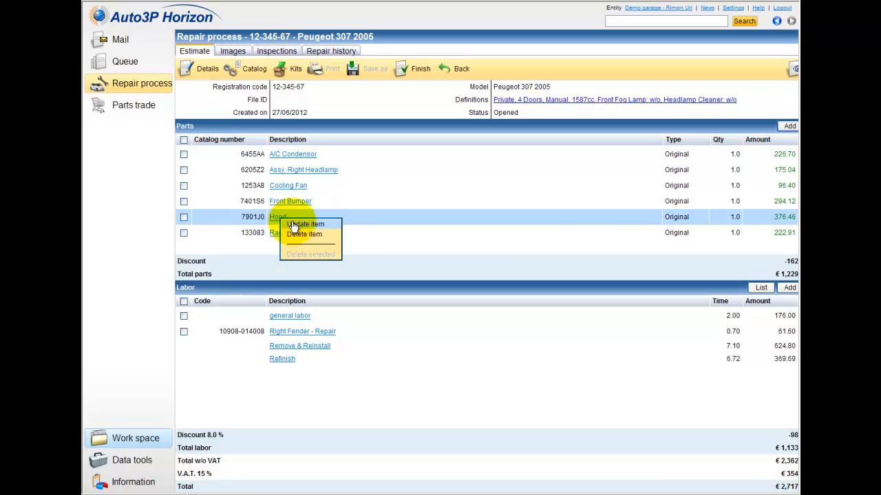
pyautogui.click(294, 225)
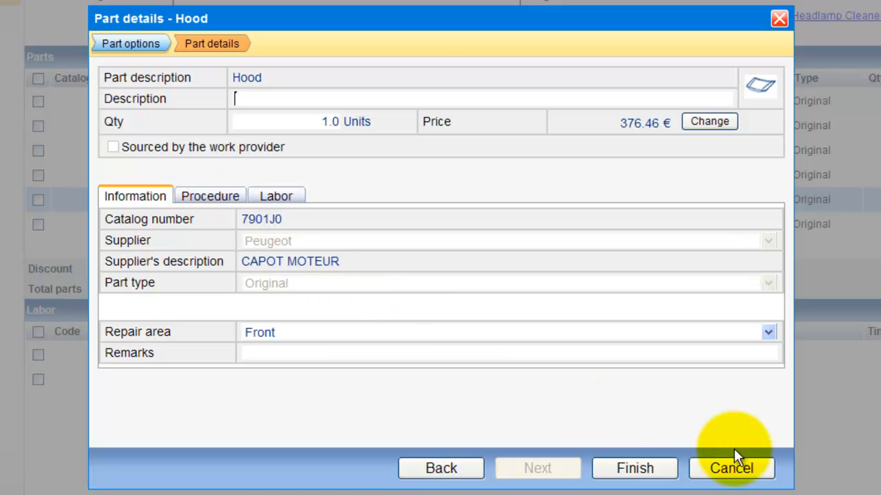
pyautogui.click(751, 470)
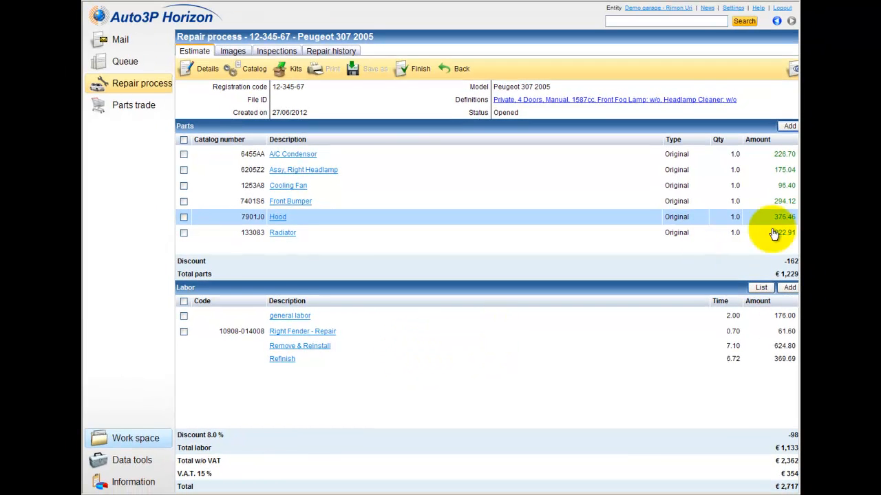
pyautogui.click(789, 128)
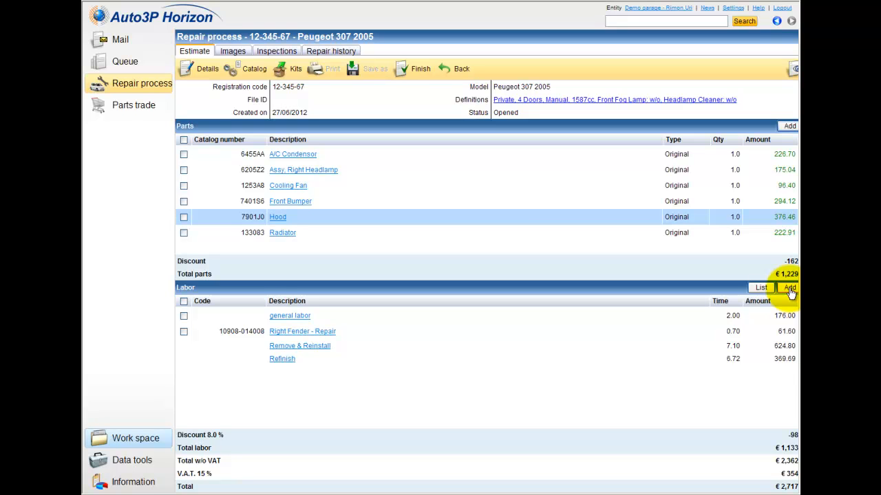
# Step: Open the Labor details dialog on its Labor list of repair categories
pyautogui.click(764, 288)
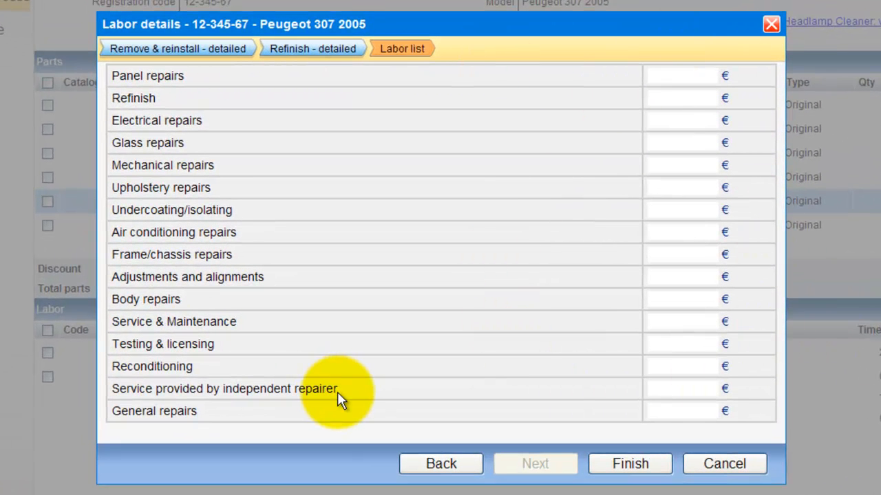
# Step: Close the Labor details and the parts Catalog without changes, then open the repair's Details
pyautogui.click(743, 468)
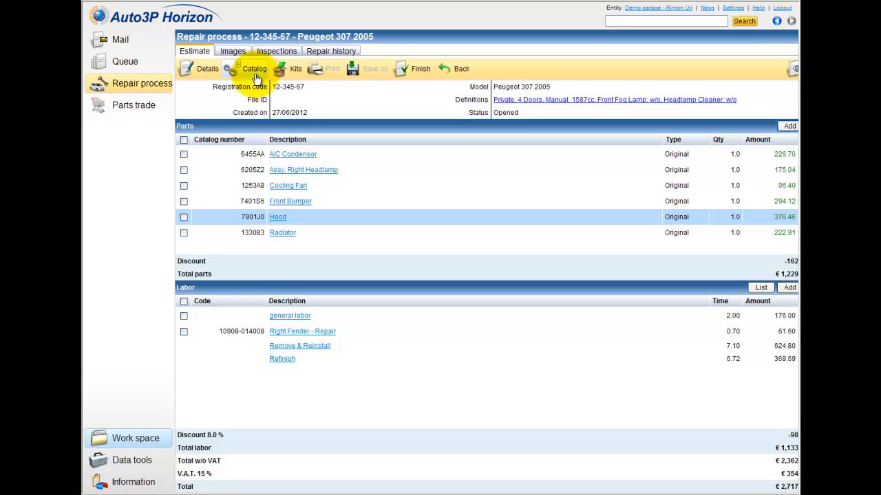
pyautogui.click(256, 77)
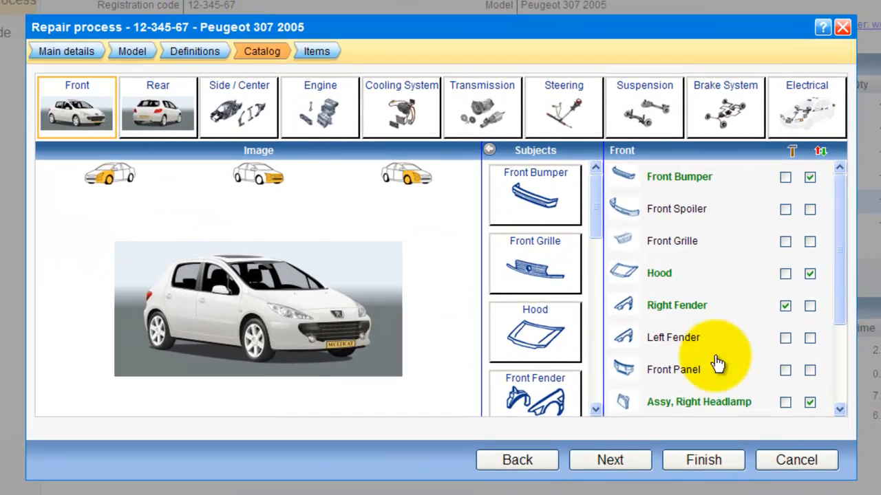
pyautogui.click(795, 461)
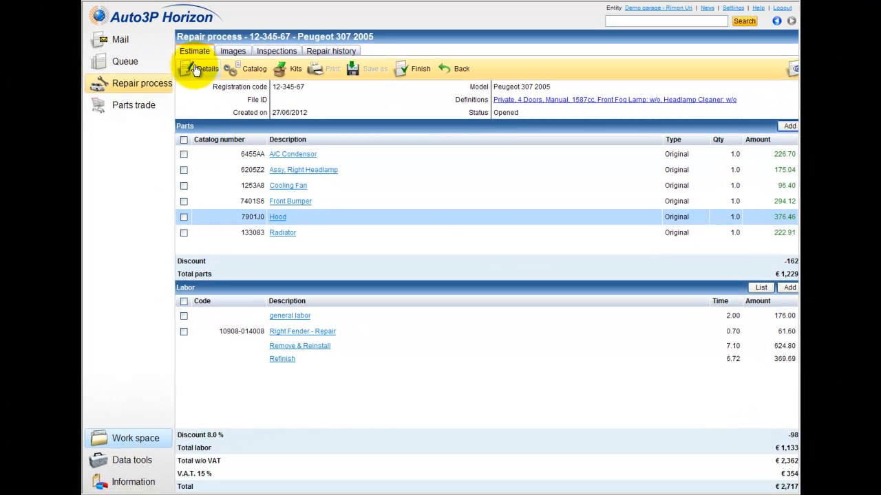
pyautogui.click(196, 68)
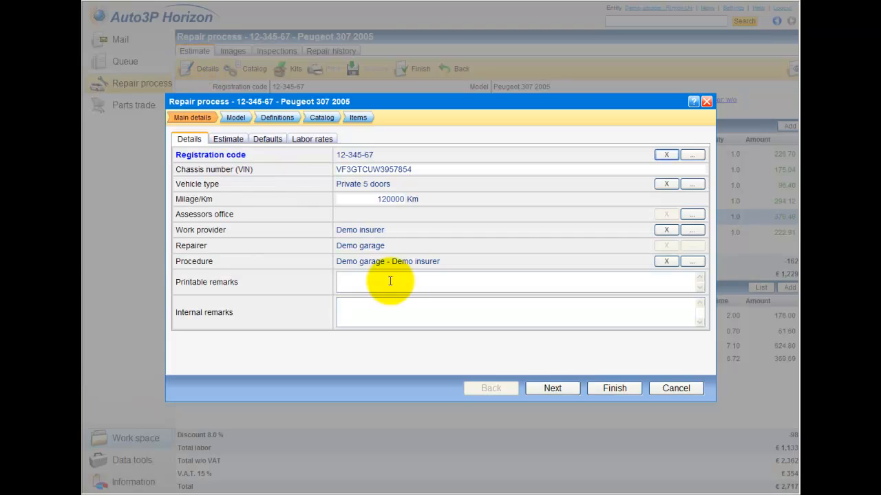
# Step: Enter 'remarks' in both the Printable and Internal remarks fields and save the details
pyautogui.click(390, 282)
pyautogui.write('rema')
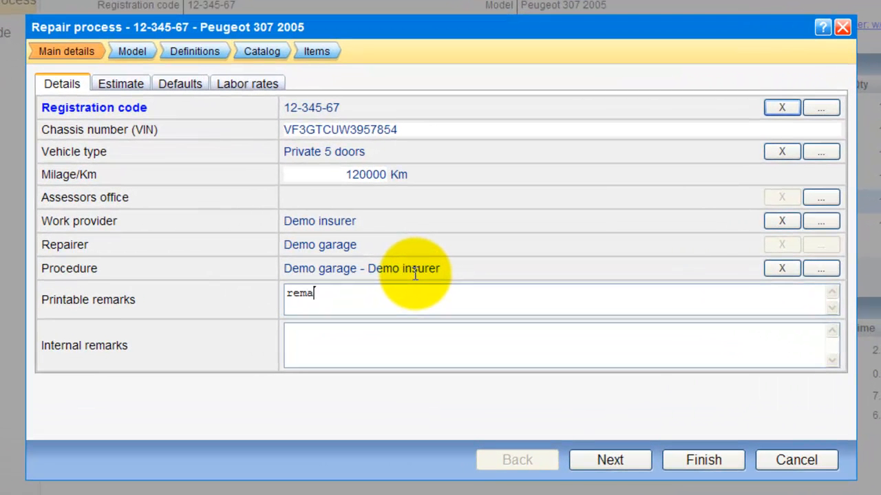
pyautogui.write('rkks')
pyautogui.press('BackSpace')
pyautogui.press('BackSpace')
pyautogui.write('s')
pyautogui.click(350, 337)
pyautogui.write('remarks')
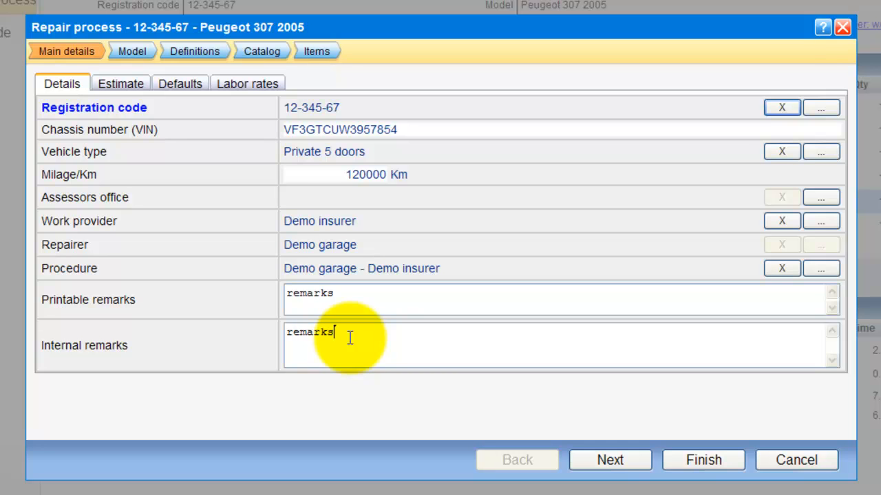
pyautogui.click(690, 466)
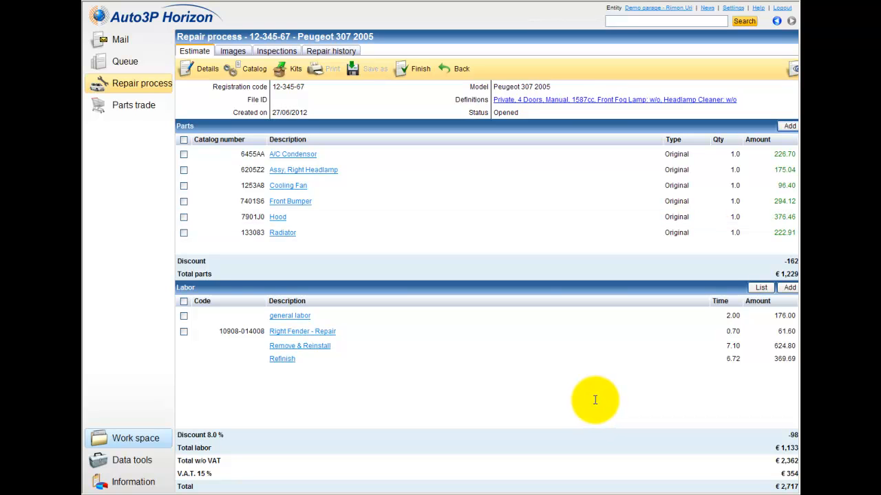
pyautogui.rightClick(297, 346)
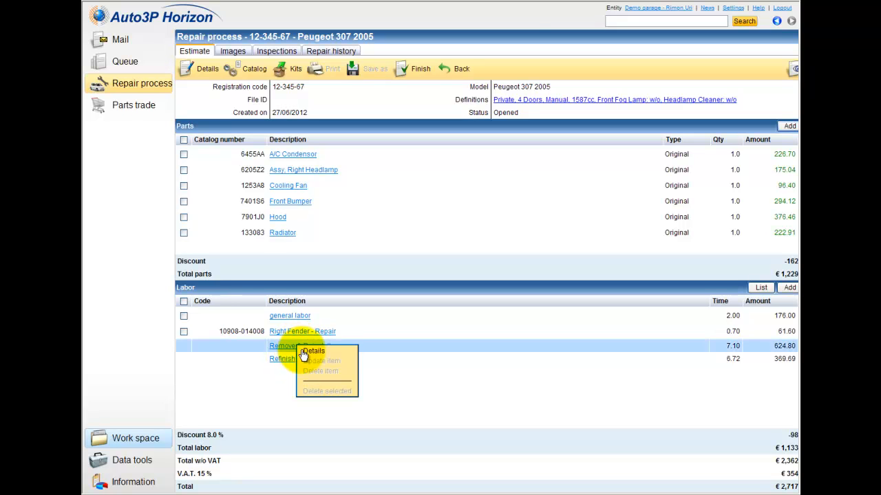
pyautogui.click(311, 351)
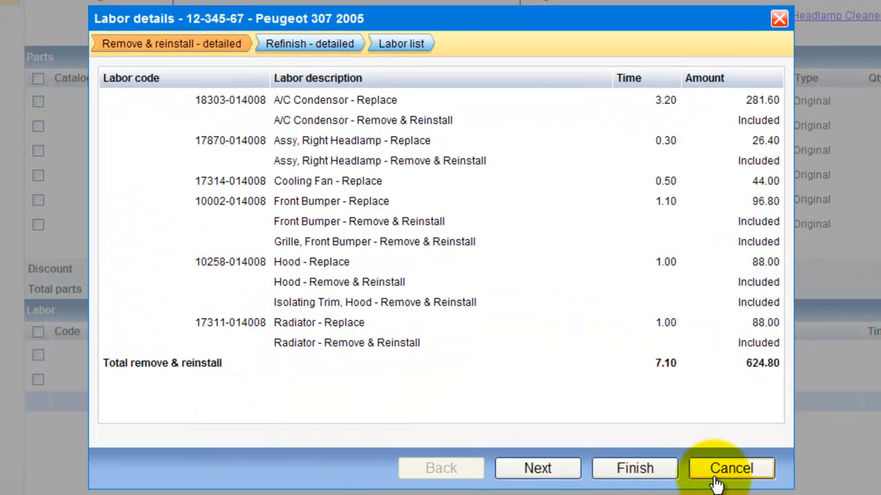
pyautogui.click(527, 471)
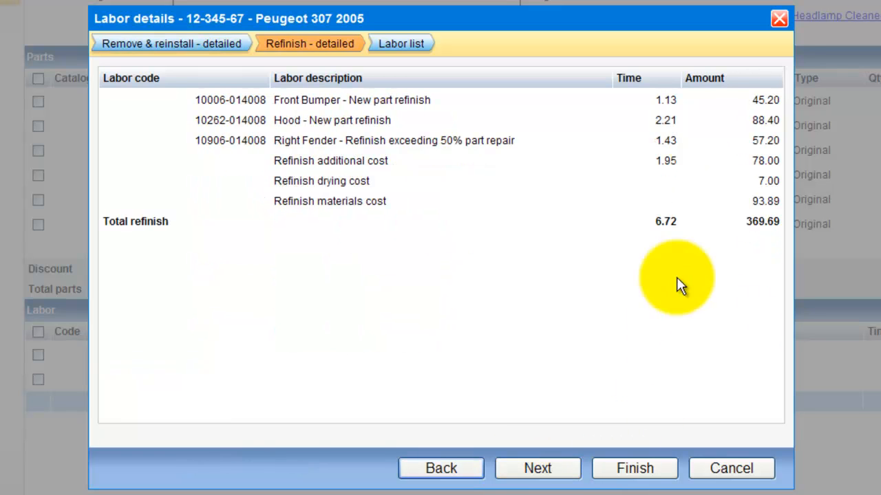
pyautogui.click(731, 468)
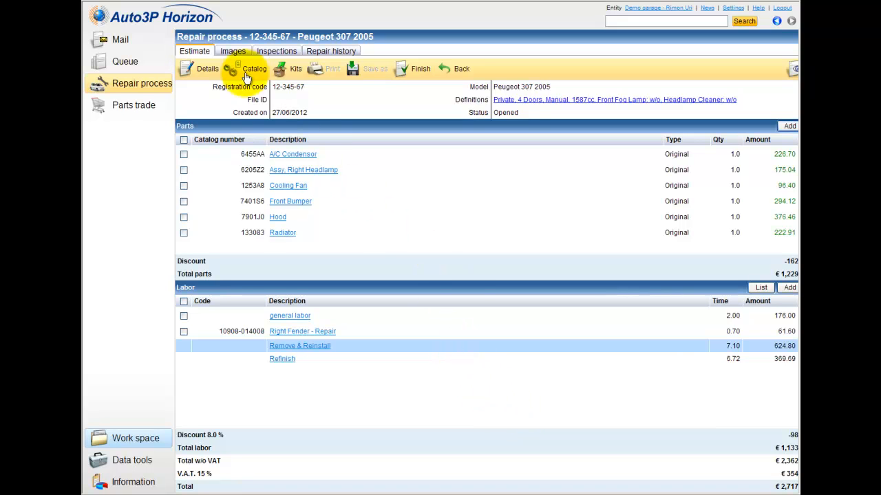
# Step: Upload the front photo of the damaged blue Peugeot to Images, then go to Inspections
pyautogui.click(234, 52)
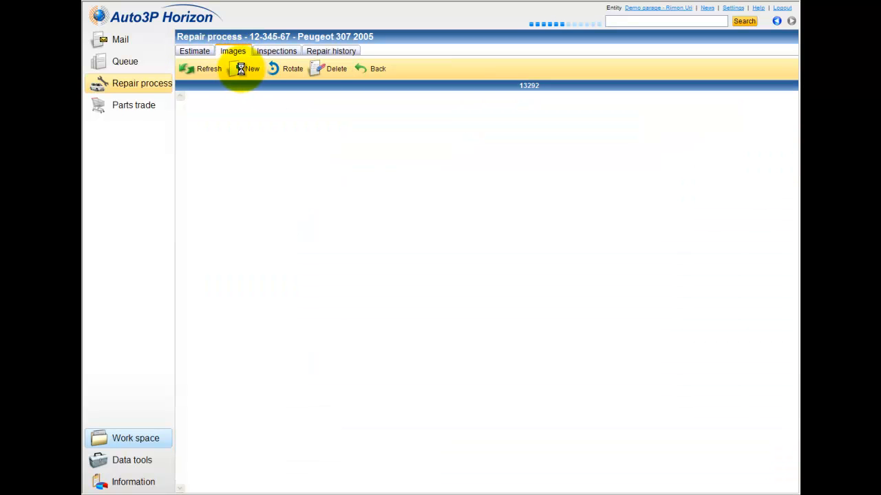
pyautogui.click(240, 68)
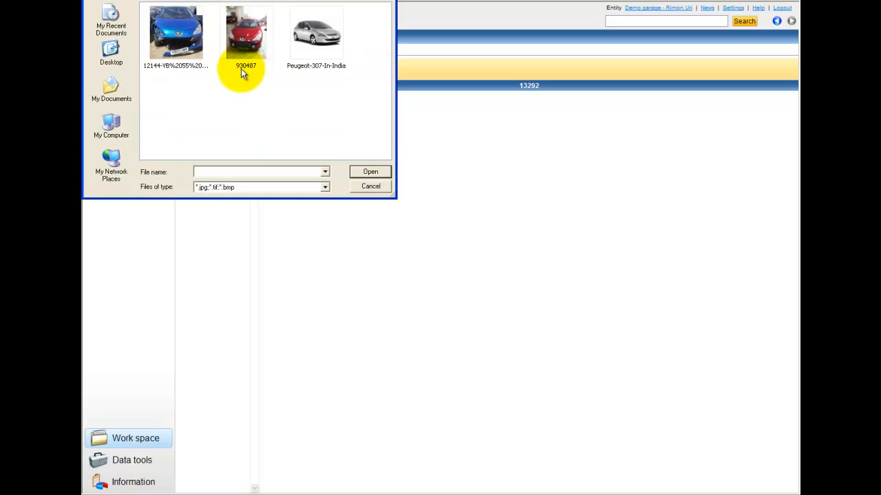
pyautogui.click(176, 38)
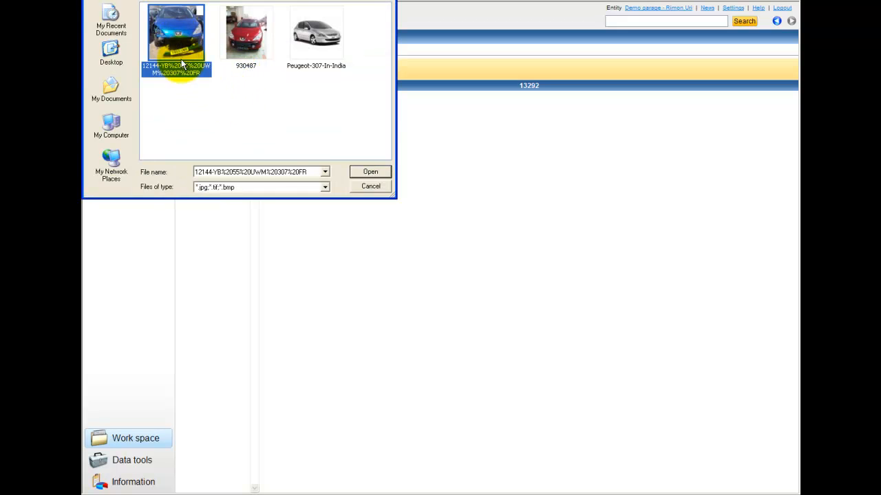
pyautogui.click(370, 172)
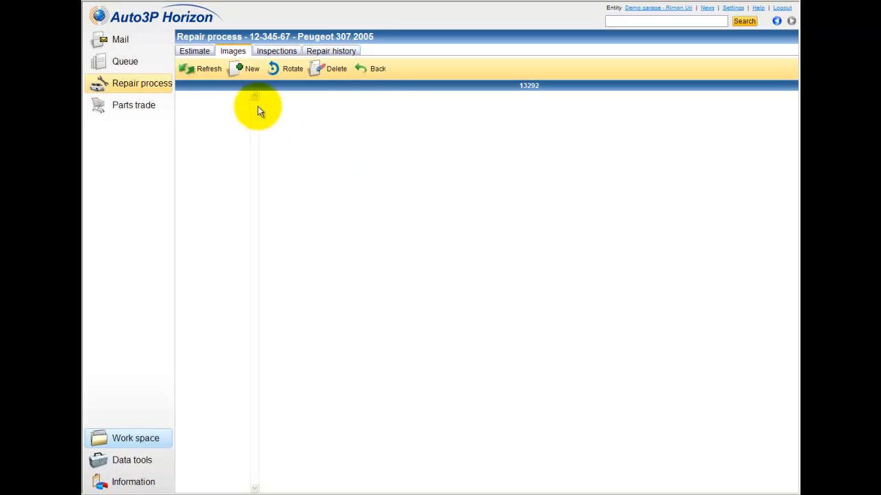
pyautogui.click(251, 69)
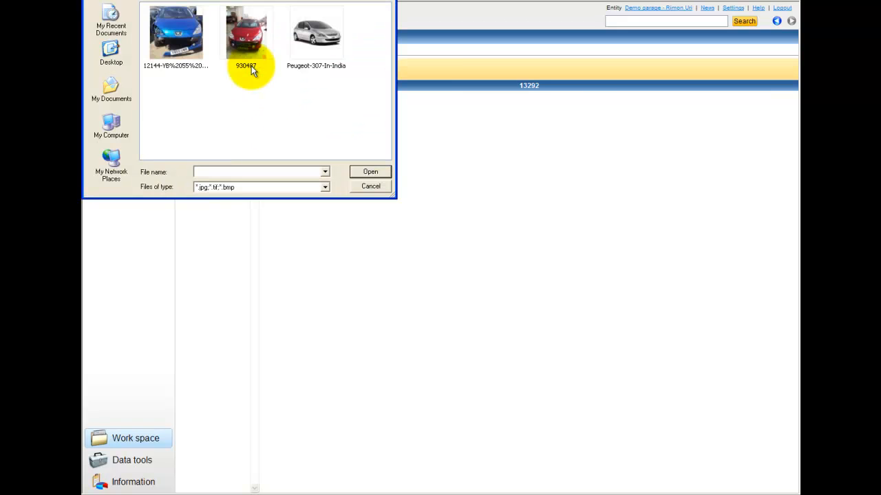
pyautogui.click(194, 49)
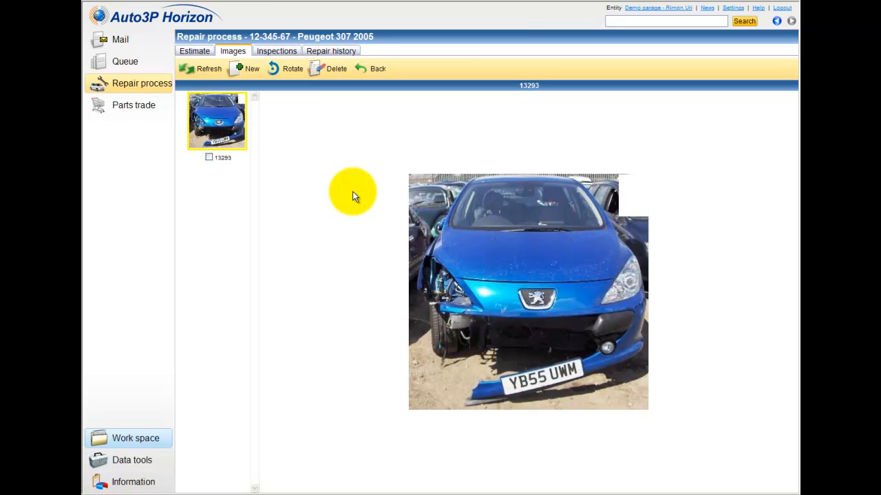
pyautogui.click(278, 55)
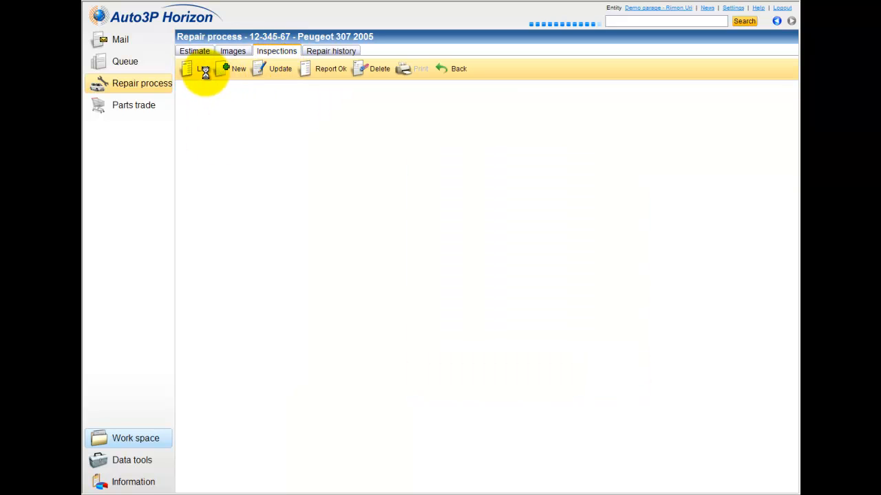
# Step: Add the Brake pads/linings check from the inspection list to the repair
pyautogui.click(203, 72)
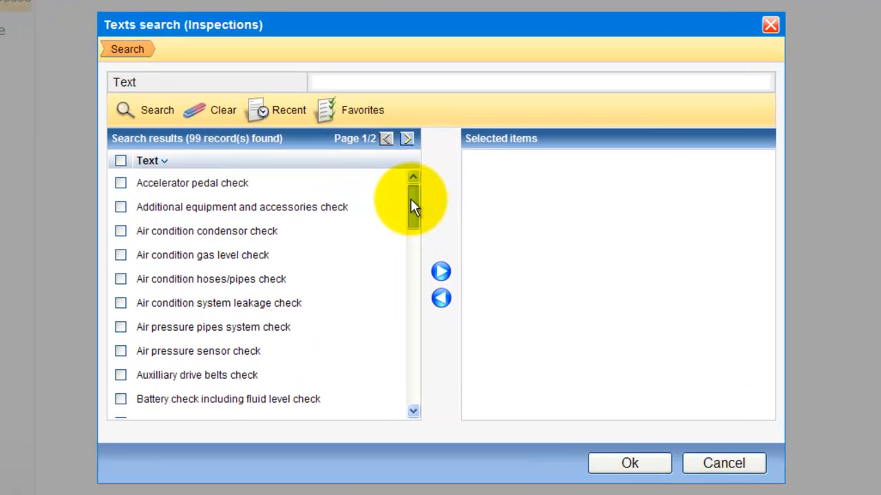
pyautogui.moveTo(421, 215); pyautogui.dragTo(411, 241)
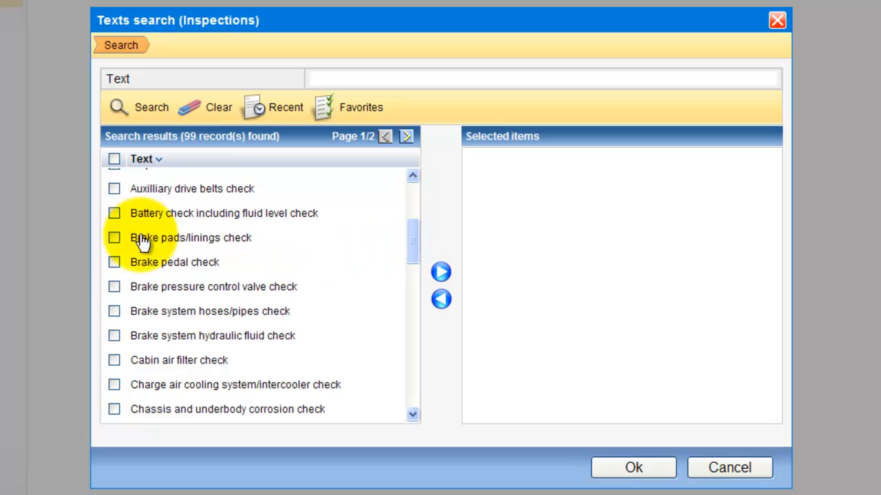
pyautogui.click(114, 239)
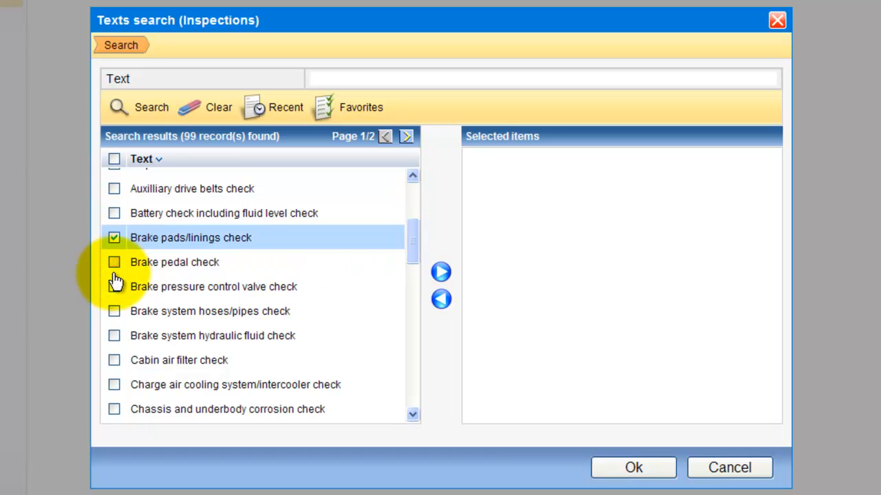
pyautogui.click(441, 273)
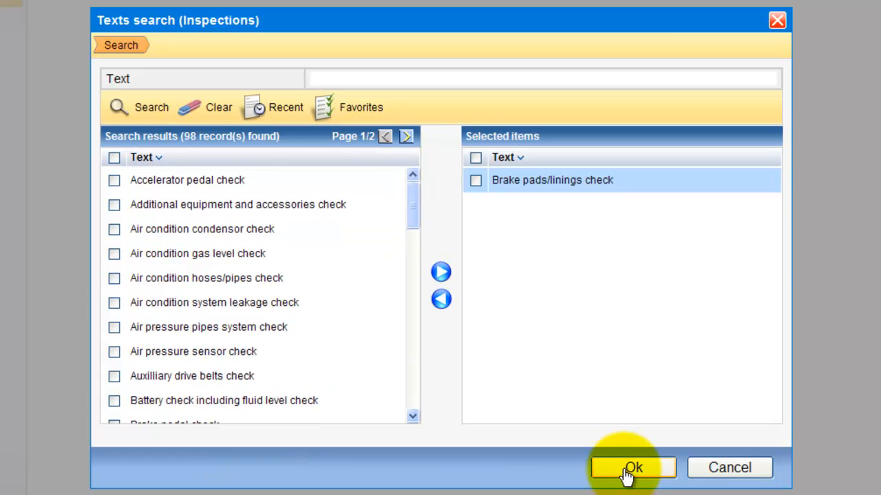
pyautogui.click(626, 471)
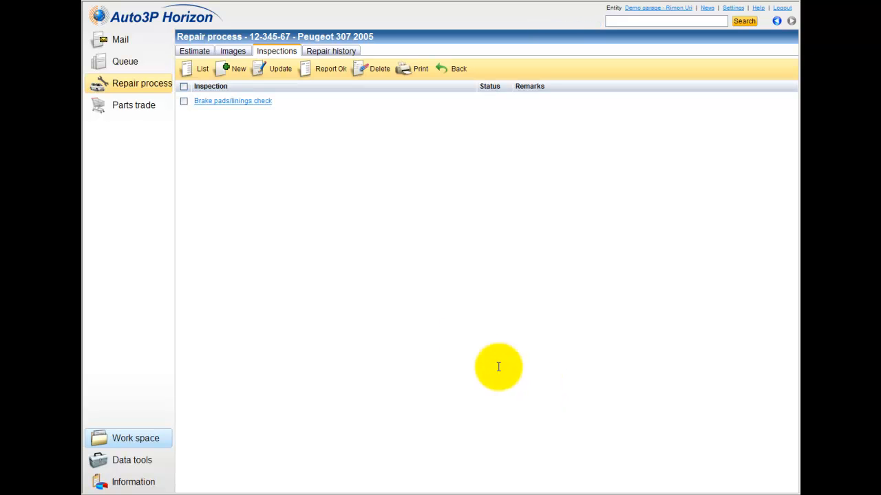
# Step: Report the brake pads inspection as Ok and view the repair history
pyautogui.rightClick(221, 102)
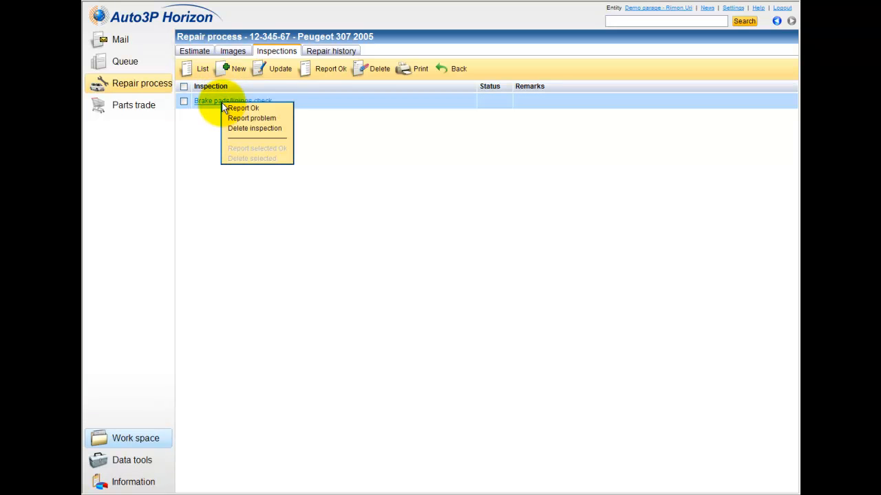
pyautogui.click(234, 109)
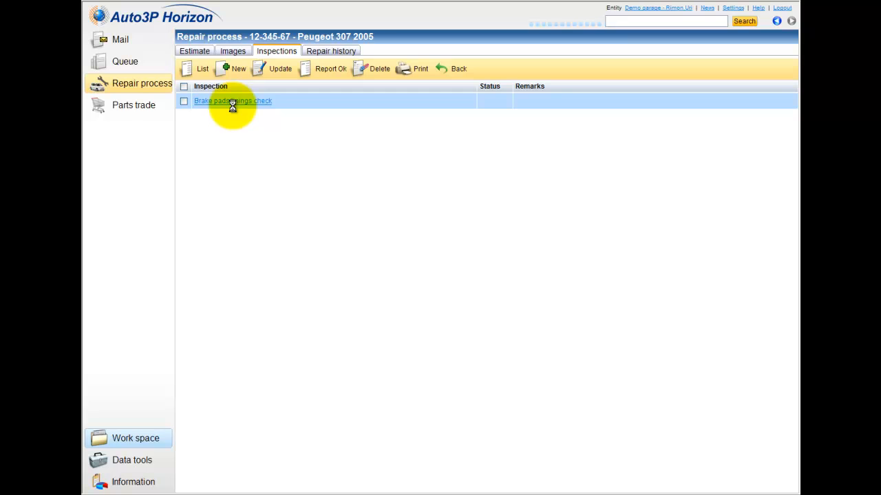
pyautogui.click(315, 56)
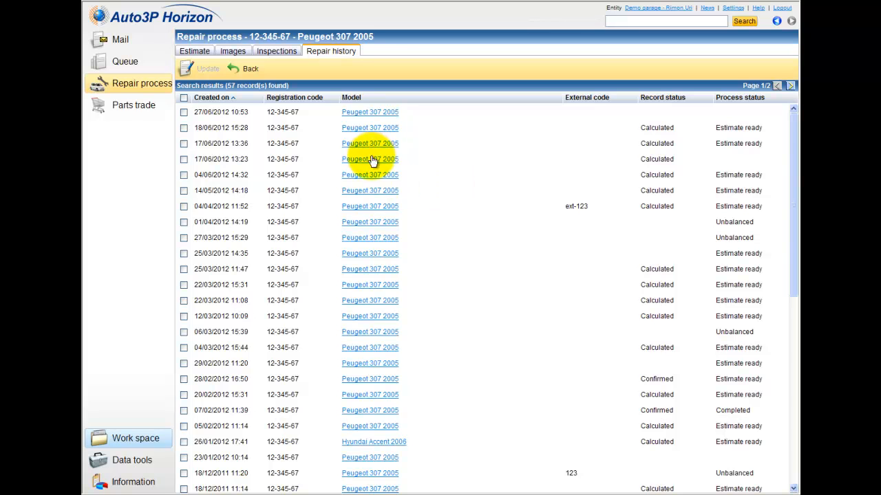
# Step: Return to the Estimate tab and start the Finish estimate wizard
pyautogui.scroll(-5, 360, 320)
pyautogui.scroll(5, 360, 320)
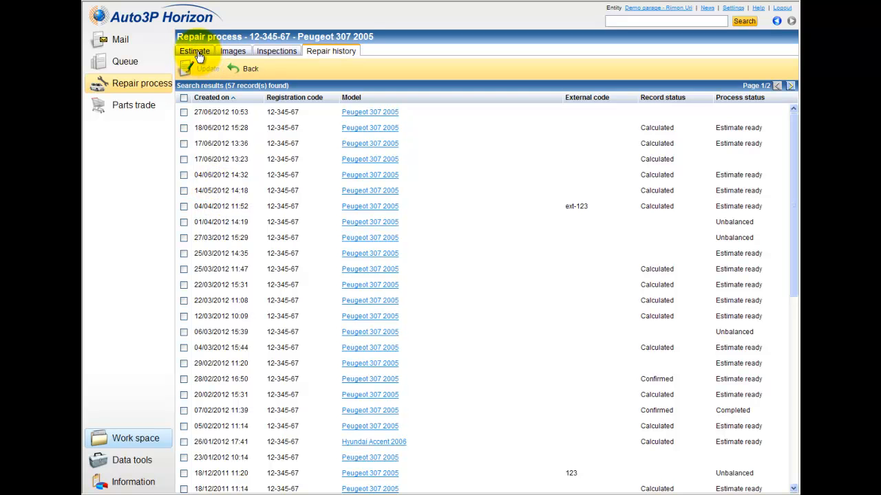
pyautogui.click(197, 55)
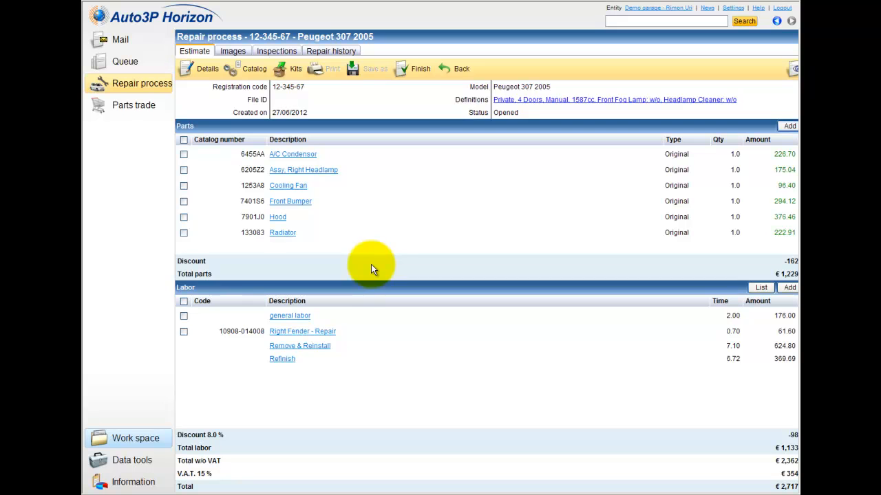
pyautogui.click(419, 75)
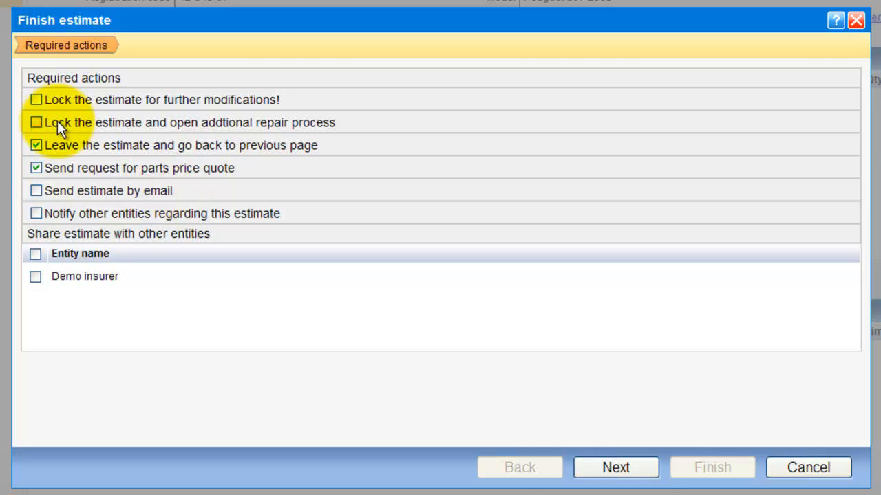
# Step: Untick leaving the estimate, keep the price-quote request, and continue to the parts list
pyautogui.click(36, 146)
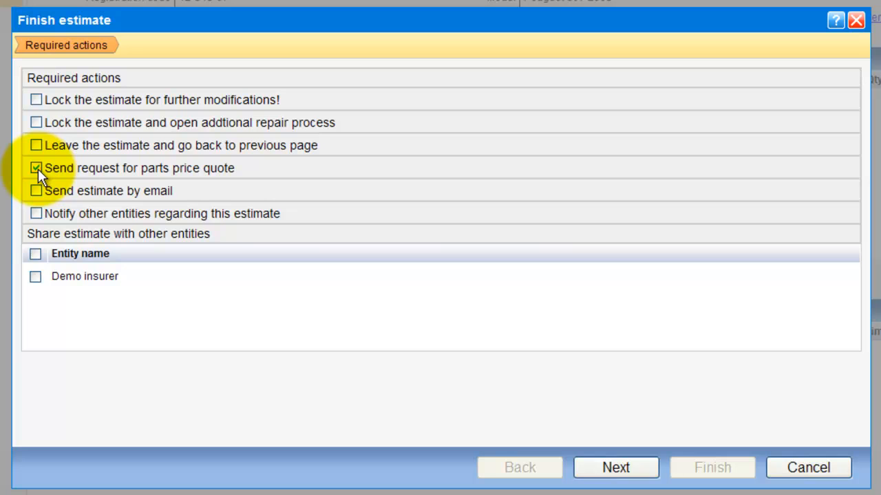
pyautogui.click(633, 479)
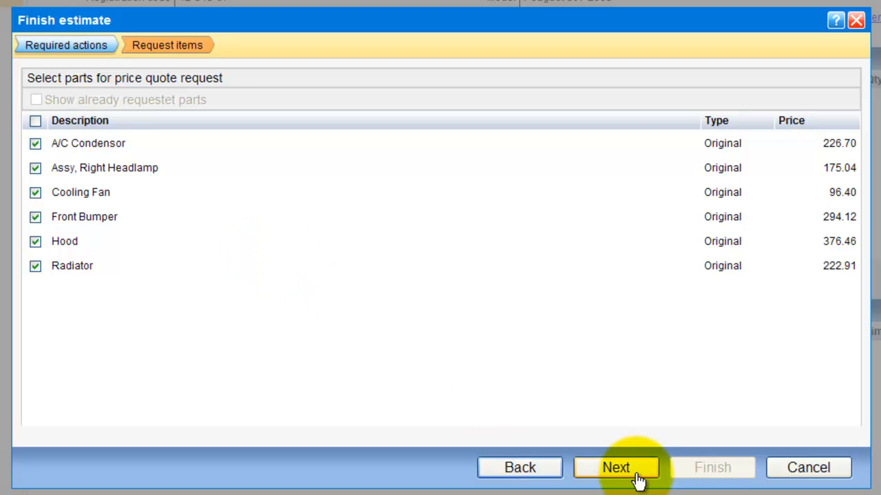
# Step: Check the request reference, VIN and suppliers Demo A, B and AM, then send the six-part quote request
pyautogui.click(616, 468)
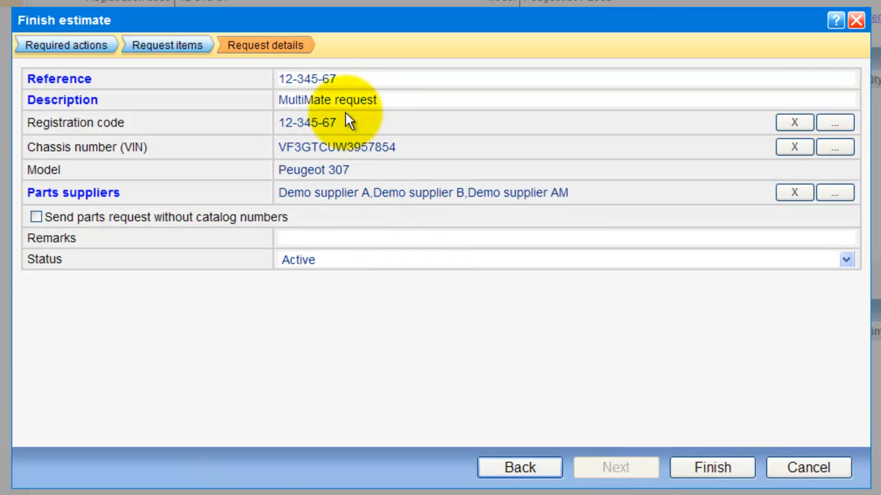
pyautogui.moveTo(343, 78); pyautogui.dragTo(249, 77)
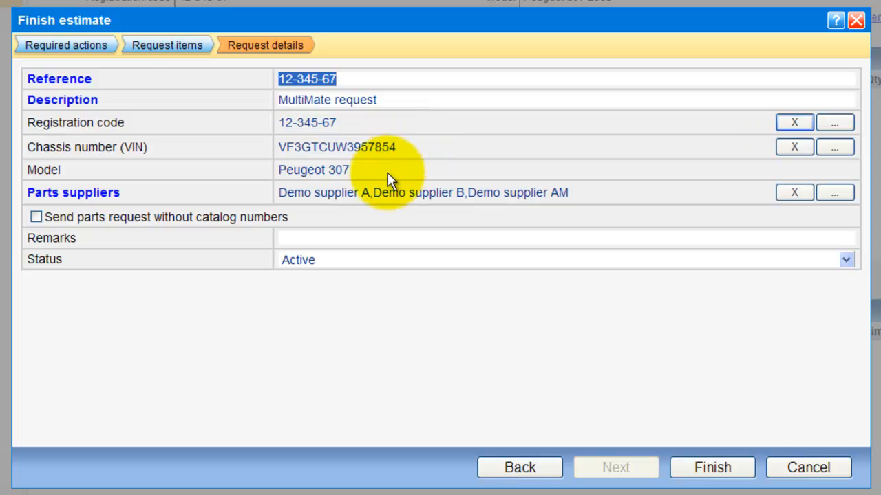
pyautogui.moveTo(398, 147); pyautogui.dragTo(282, 147)
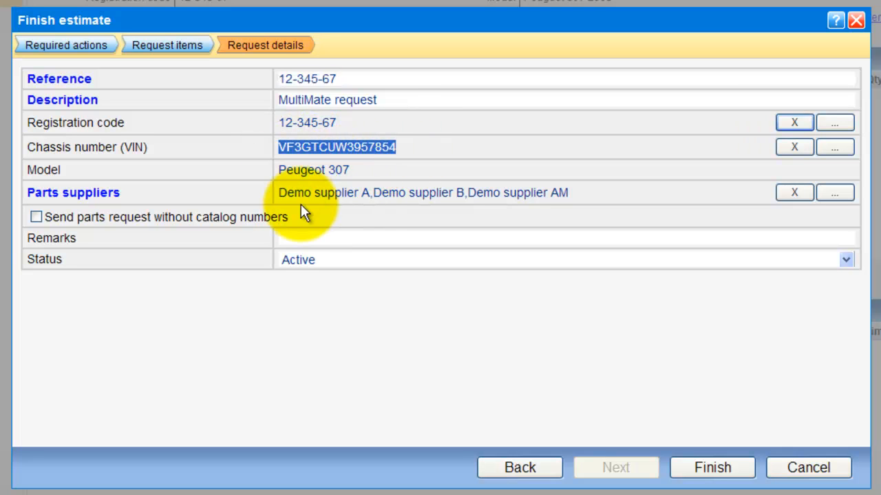
pyautogui.moveTo(285, 193); pyautogui.dragTo(567, 193)
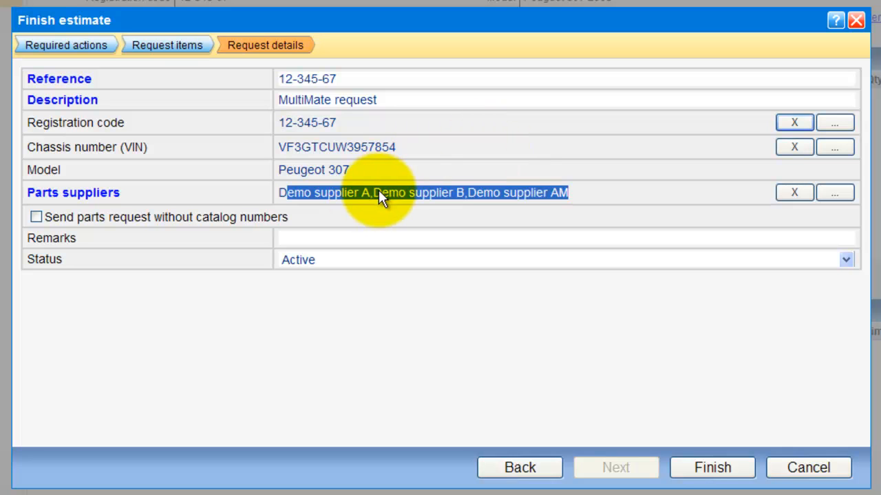
pyautogui.click(556, 194)
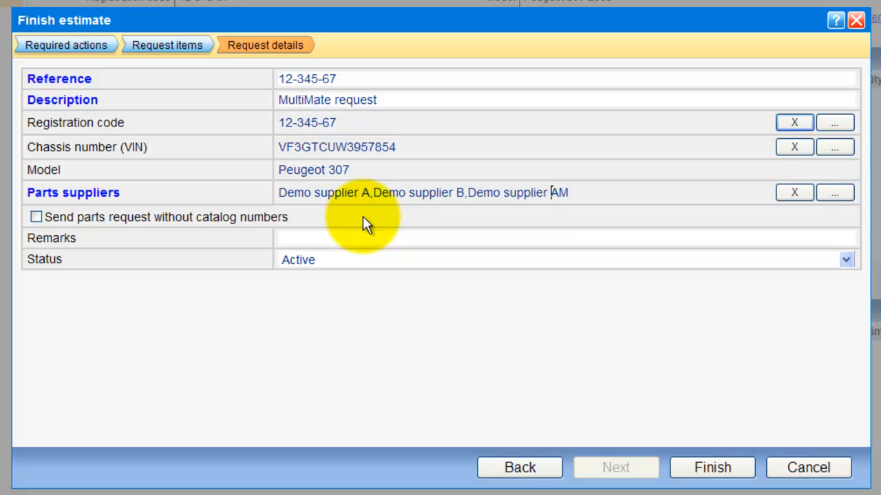
pyautogui.click(333, 239)
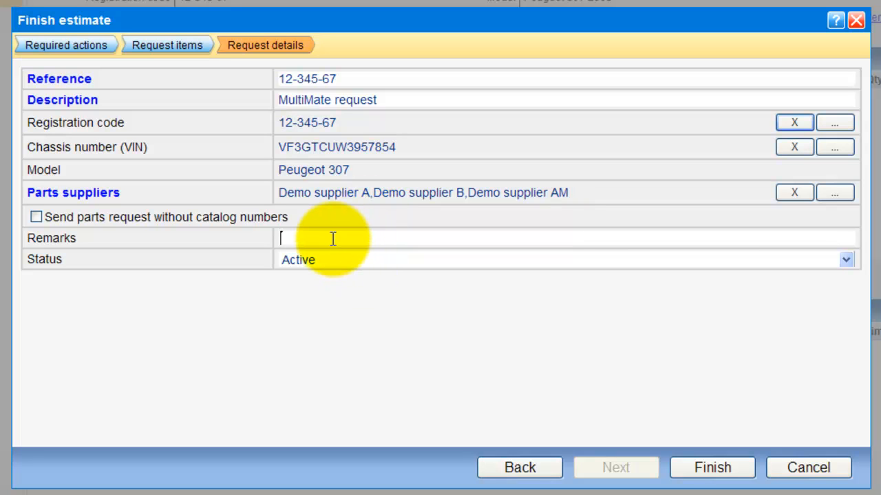
pyautogui.click(727, 476)
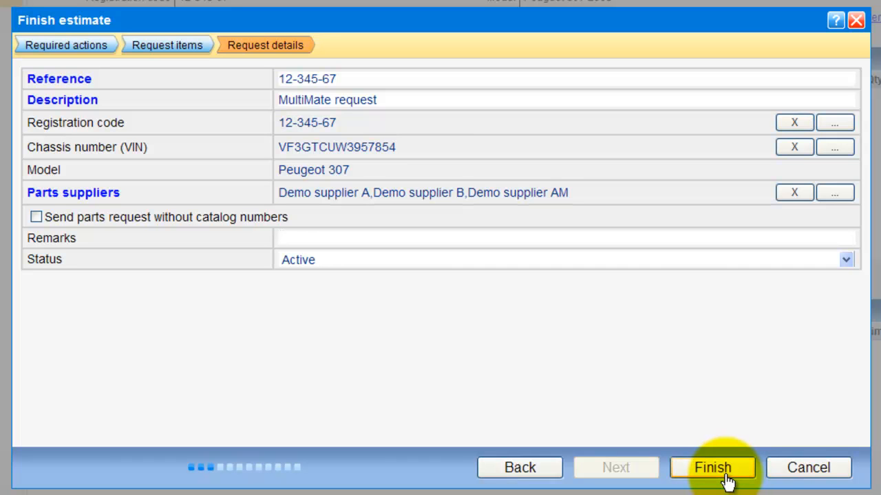
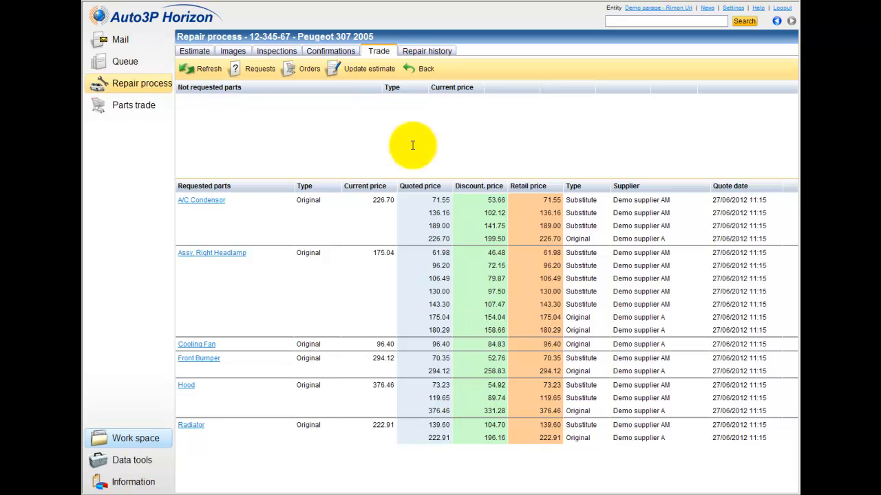
# Step: Launch the Parts order wizard from Orders on the Trade tab for the requested parts
pyautogui.click(302, 74)
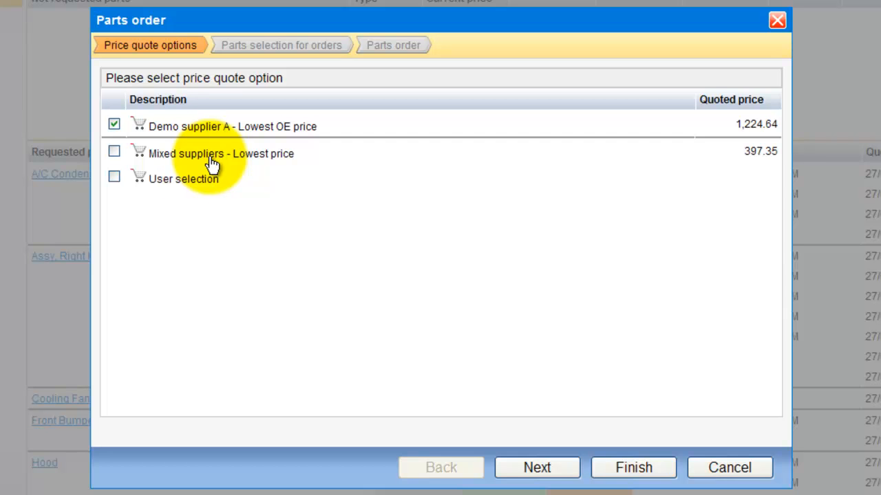
# Step: Select the Mixed suppliers – Lowest price quote (397.35) and continue to the parts list
pyautogui.click(115, 152)
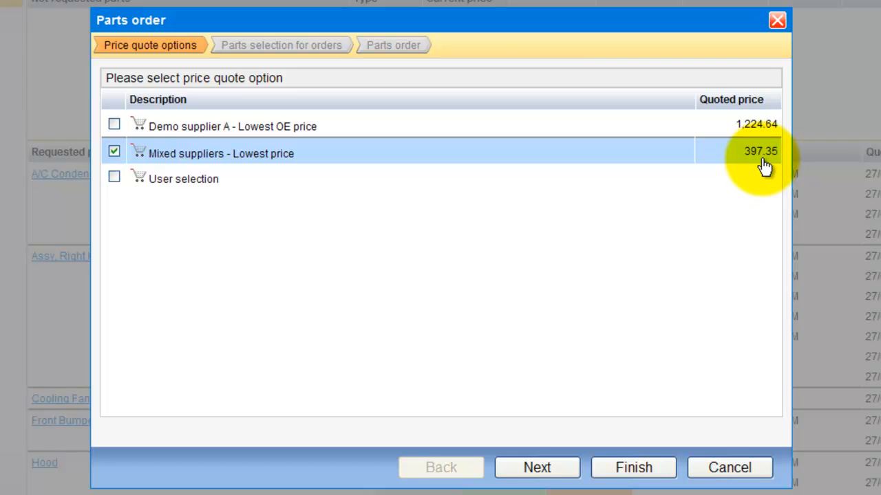
pyautogui.click(115, 179)
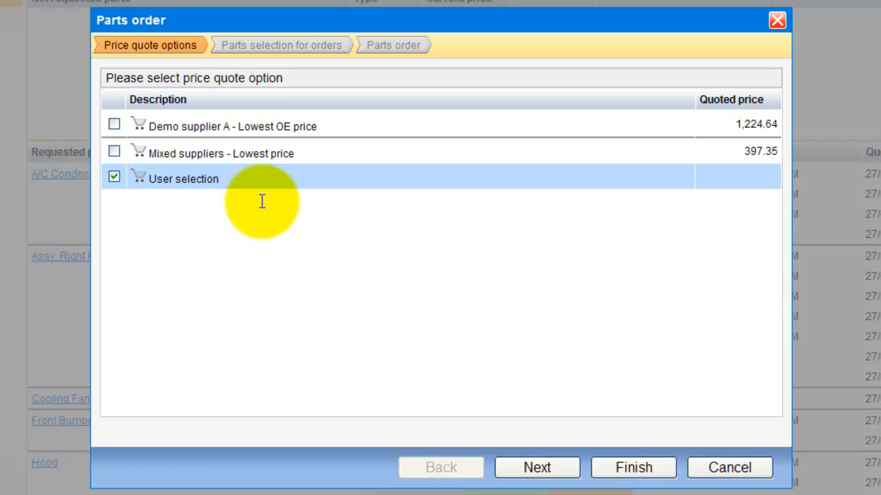
pyautogui.click(118, 157)
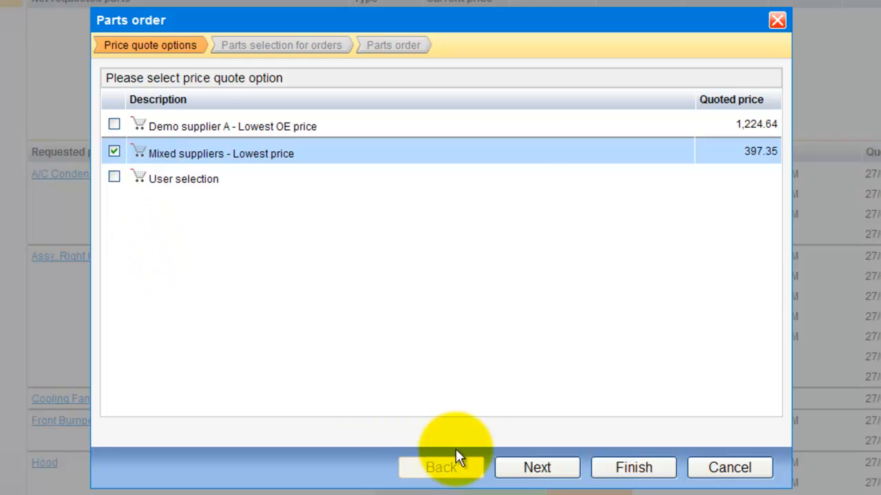
pyautogui.click(549, 472)
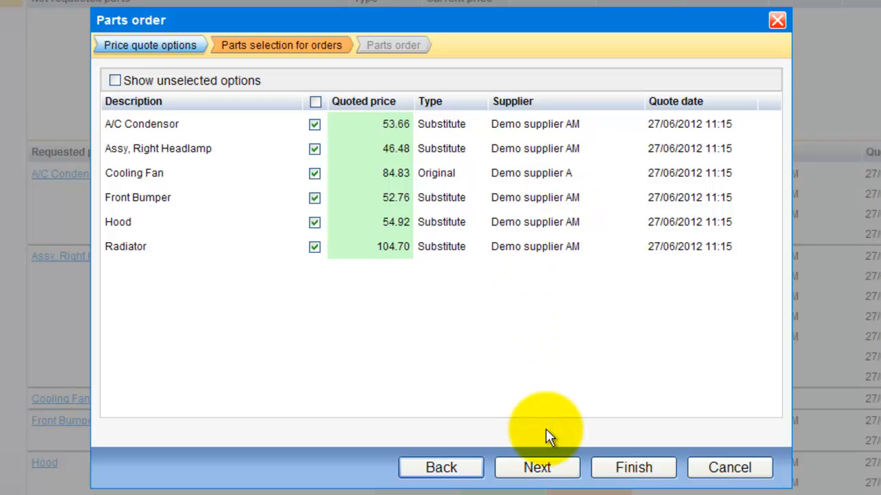
# Step: Continue to the order details and adjust the list column widths
pyautogui.click(550, 471)
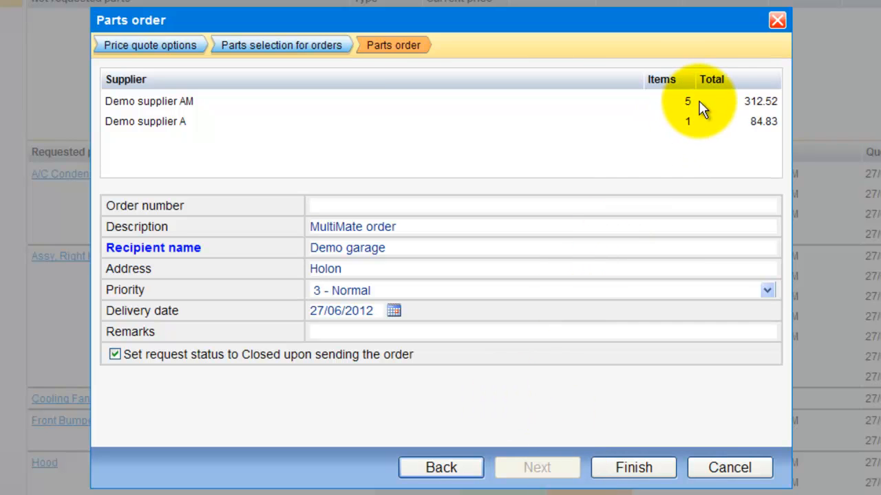
pyautogui.moveTo(197, 102); pyautogui.dragTo(138, 101)
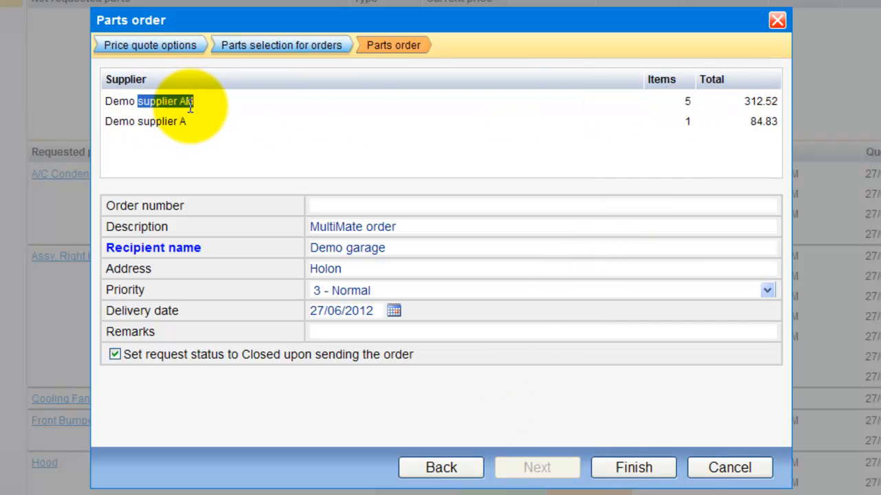
pyautogui.doubleClick(686, 121)
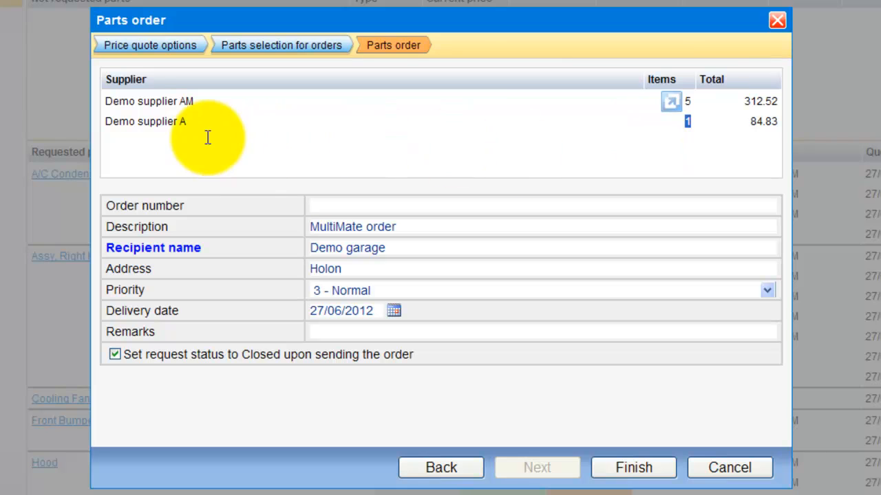
pyautogui.moveTo(180, 123); pyautogui.dragTo(90, 122)
# Step: Fill in the order number and send the order to Demo suppliers AM and A
pyautogui.click(330, 204)
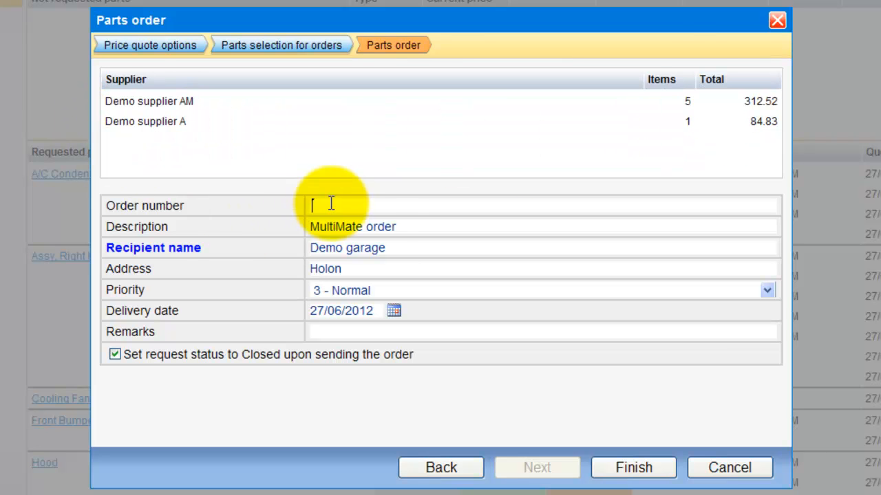
pyautogui.write('oreds')
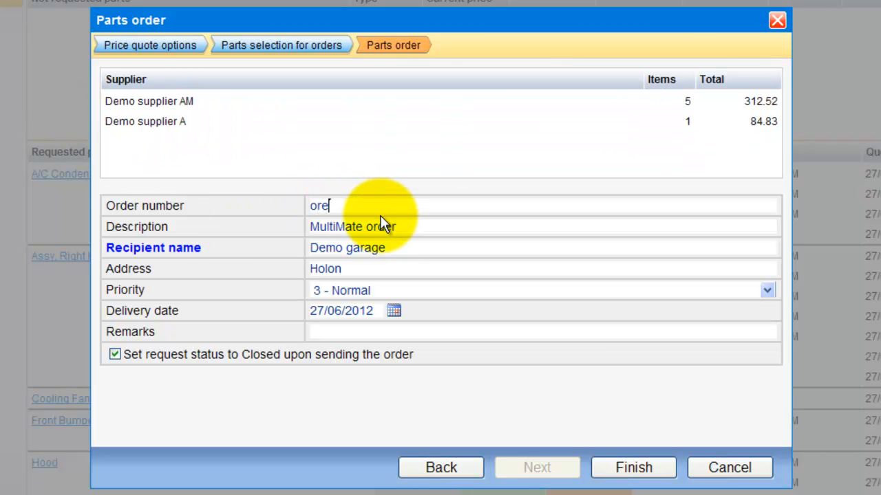
pyautogui.press('BackSpace')
pyautogui.press('BackSpace')
pyautogui.write('r')
pyautogui.press('BackSpace')
pyautogui.write('der cos')
pyautogui.press('BackSpace')
pyautogui.write('de')
pyautogui.click(373, 332)
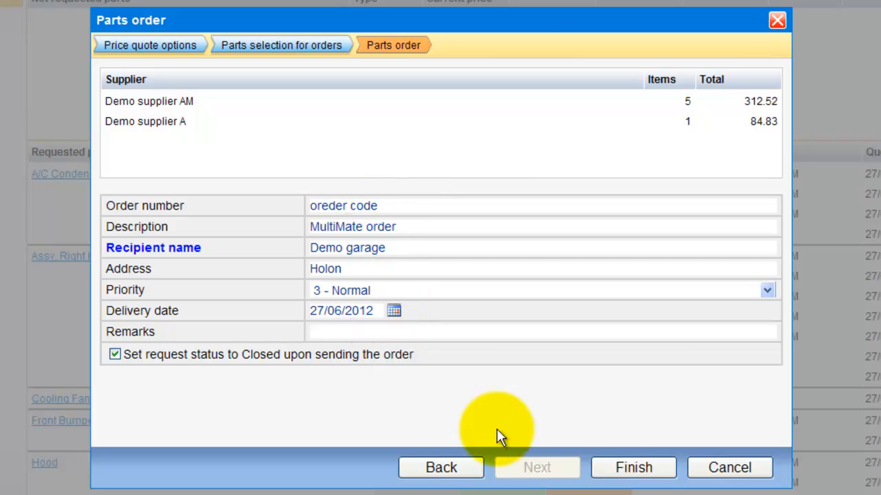
pyautogui.click(637, 472)
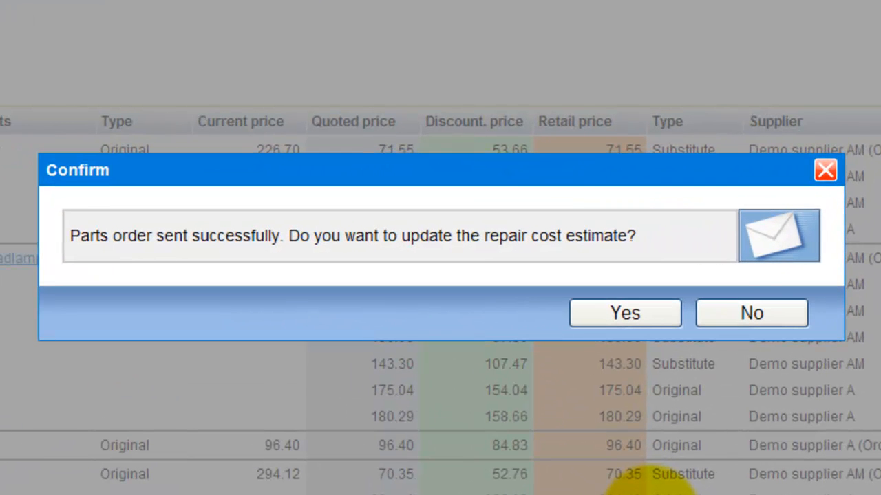
# Step: Accept the estimate update, try a 1.05 general rate, reset it to 1.00, and apply the prices
pyautogui.click(649, 324)
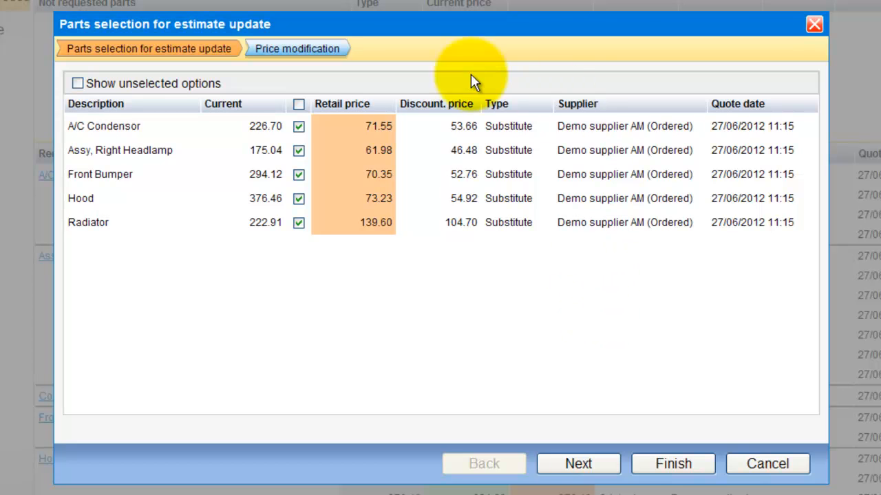
pyautogui.click(582, 466)
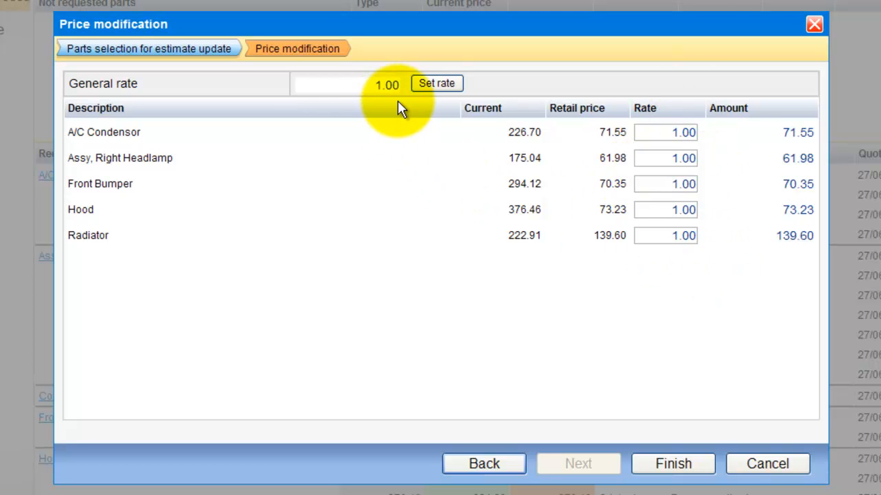
pyautogui.moveTo(386, 86); pyautogui.dragTo(404, 86)
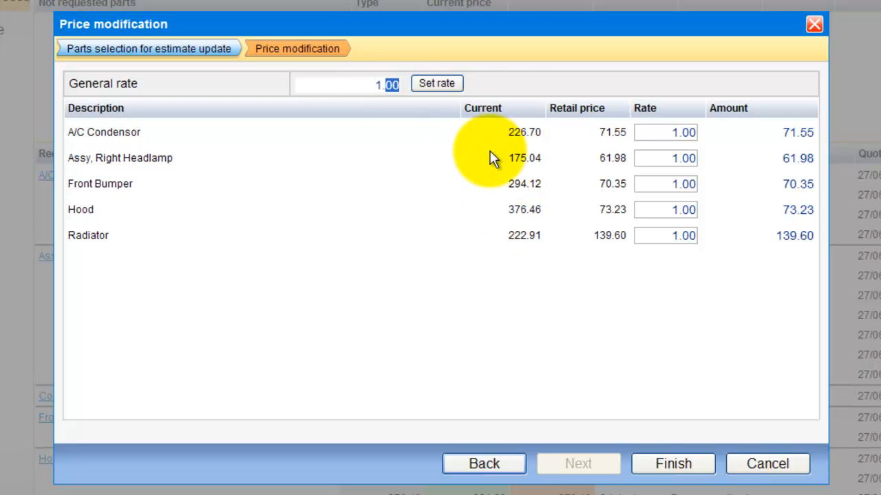
pyautogui.write('05')
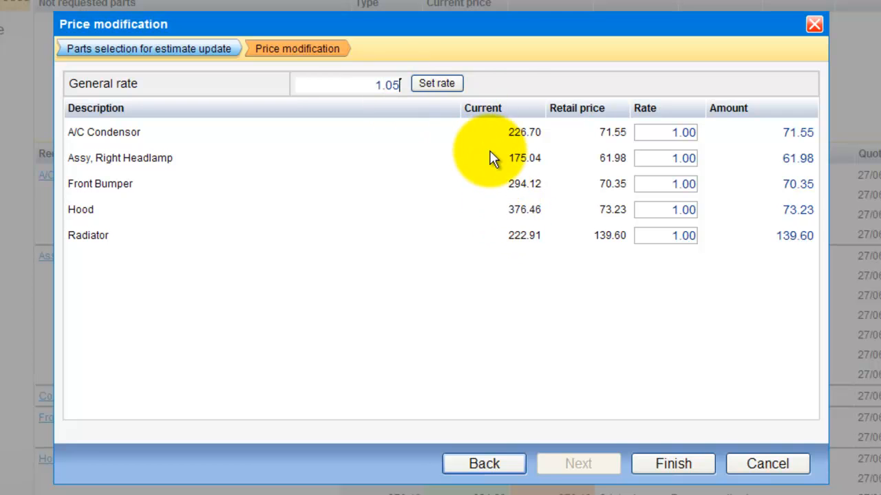
pyautogui.click(446, 94)
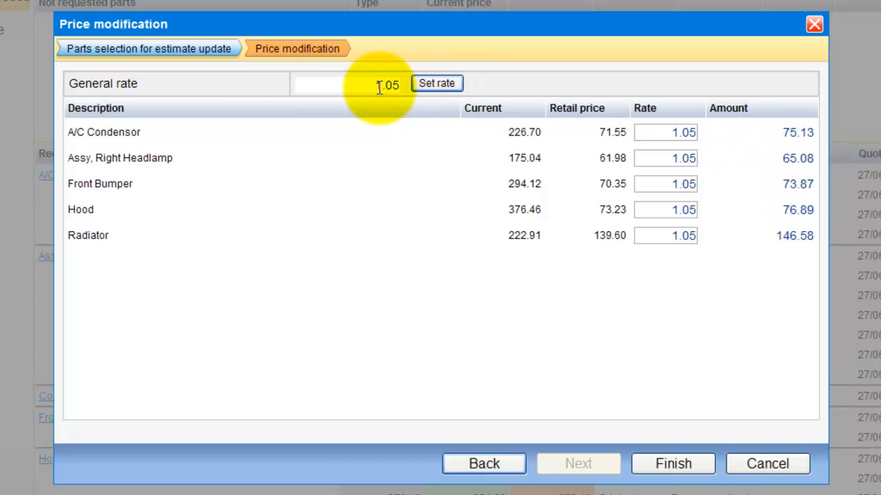
pyautogui.moveTo(359, 85); pyautogui.dragTo(441, 89)
pyautogui.write('1')
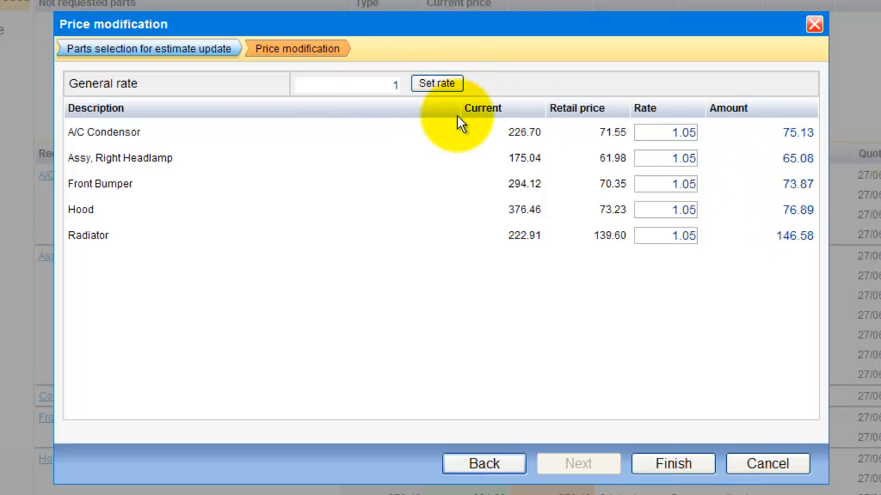
pyautogui.click(450, 89)
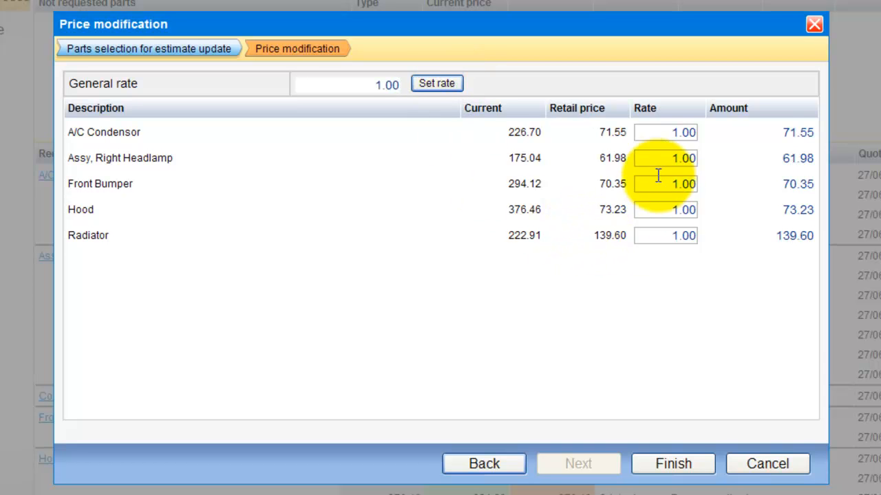
pyautogui.click(673, 465)
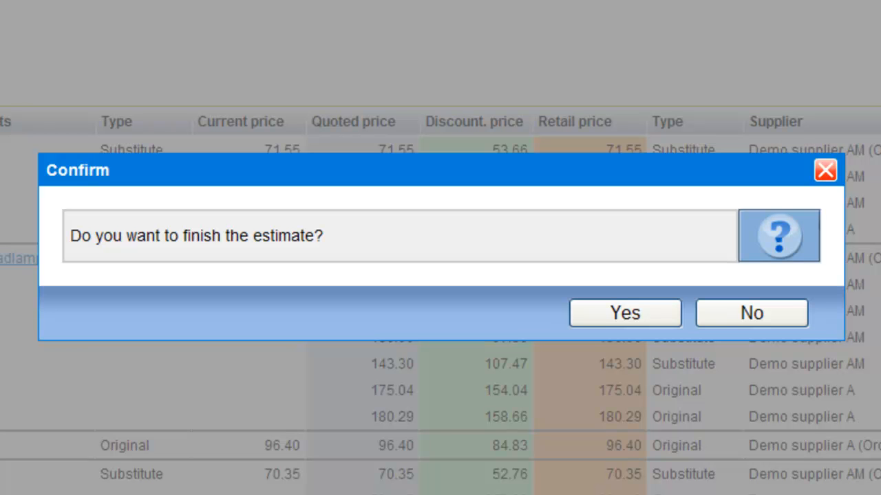
# Step: Confirm finishing, untick leaving the estimate, enable sending by email, and reach the print options
pyautogui.click(671, 322)
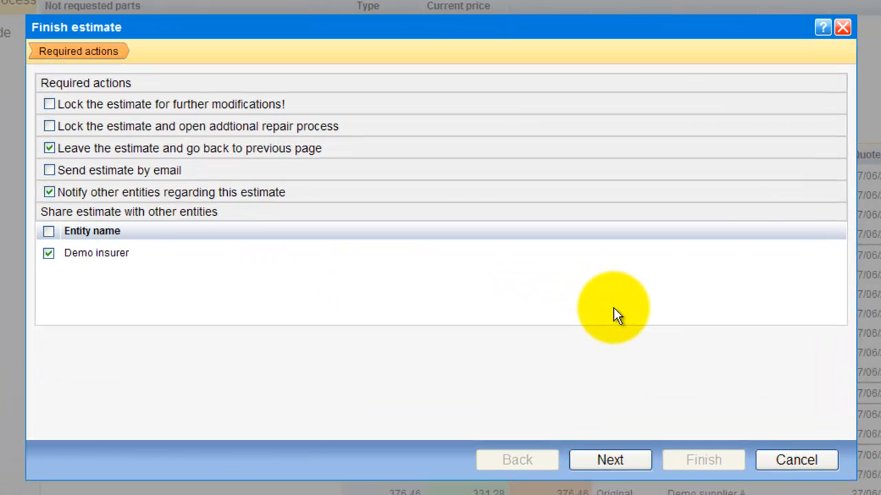
pyautogui.click(48, 149)
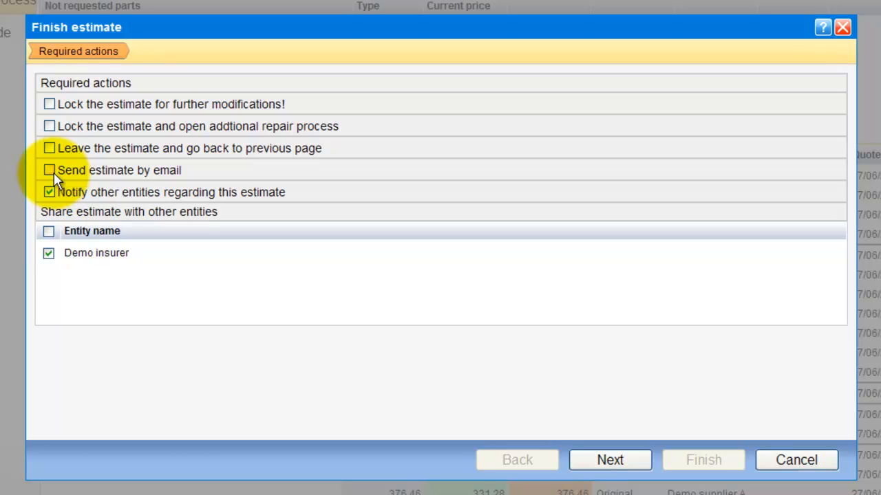
pyautogui.click(52, 172)
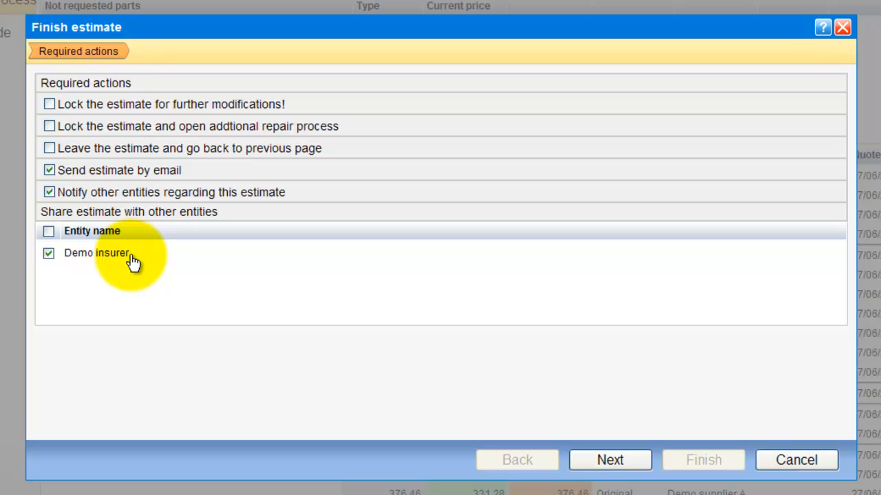
pyautogui.click(622, 461)
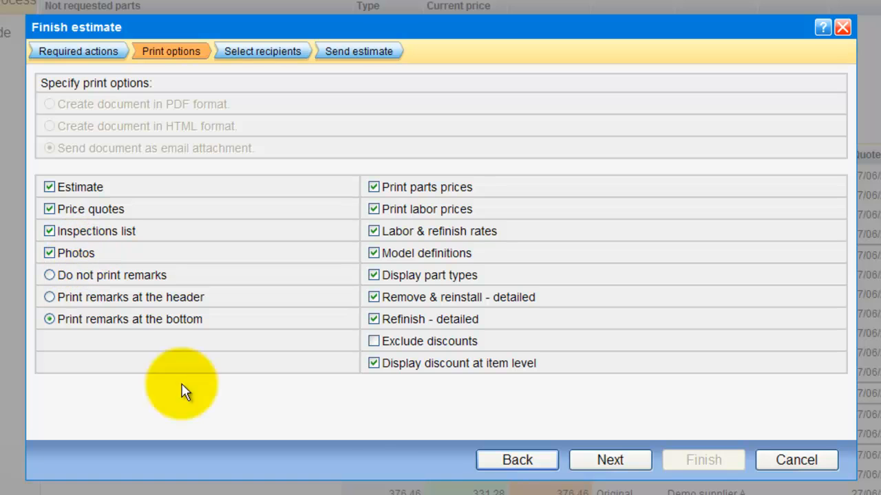
# Step: Keep the print options and add the garage's contact person to the CC recipients
pyautogui.click(610, 460)
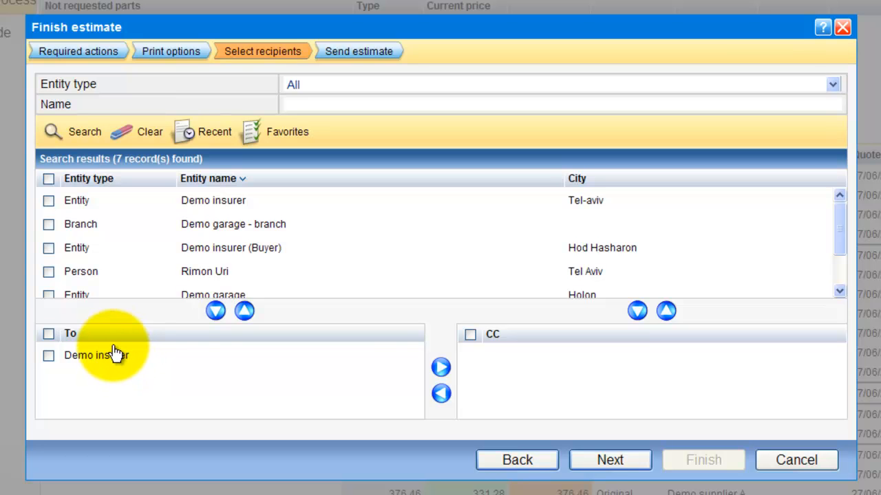
pyautogui.click(48, 272)
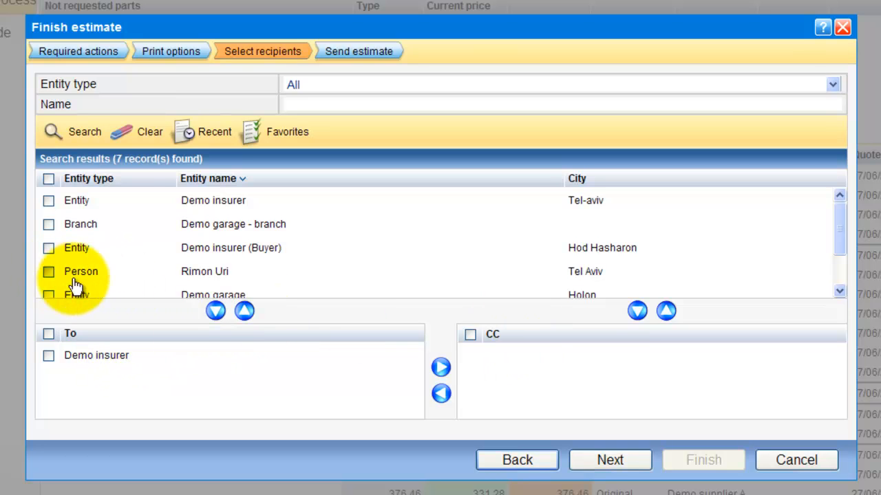
pyautogui.click(636, 312)
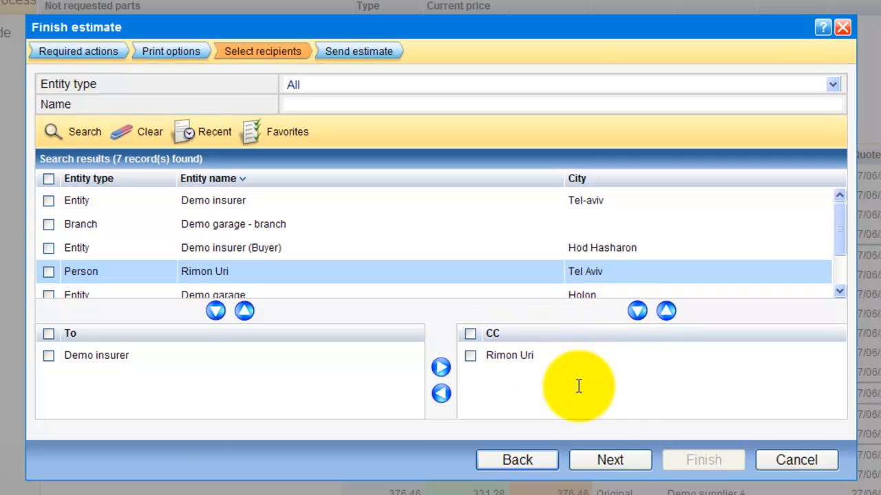
pyautogui.click(608, 465)
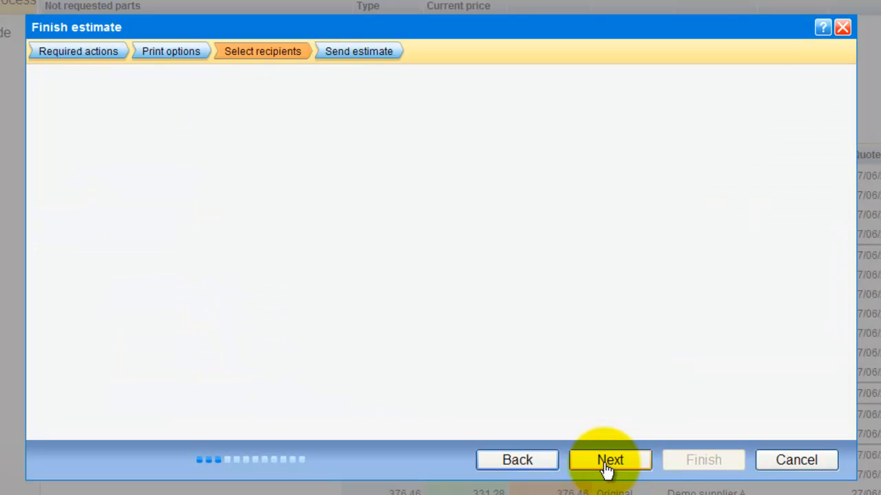
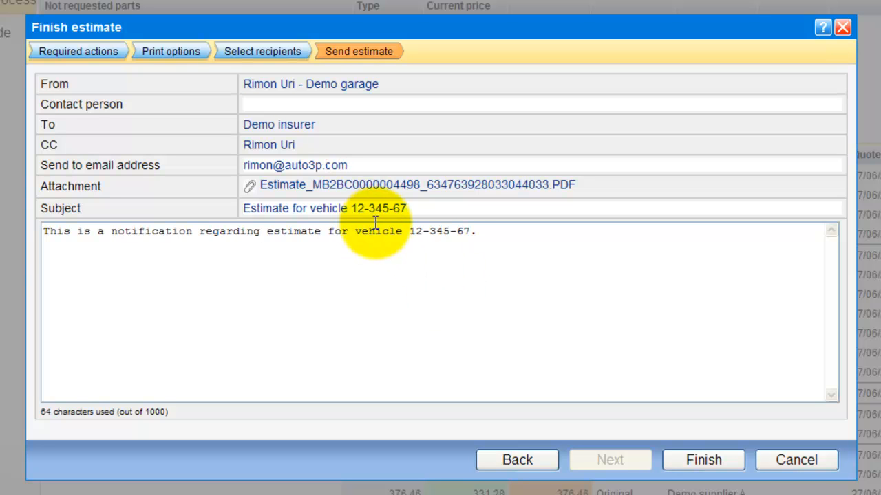
# Step: Enter the recipient's e-mail address, review the attachment name, and send the estimate
pyautogui.moveTo(583, 191); pyautogui.dragTo(372, 287)
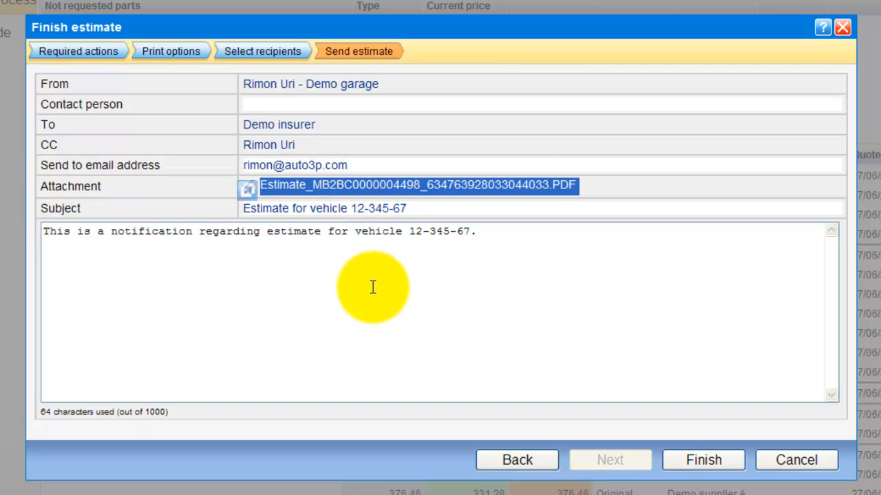
pyautogui.click(371, 287)
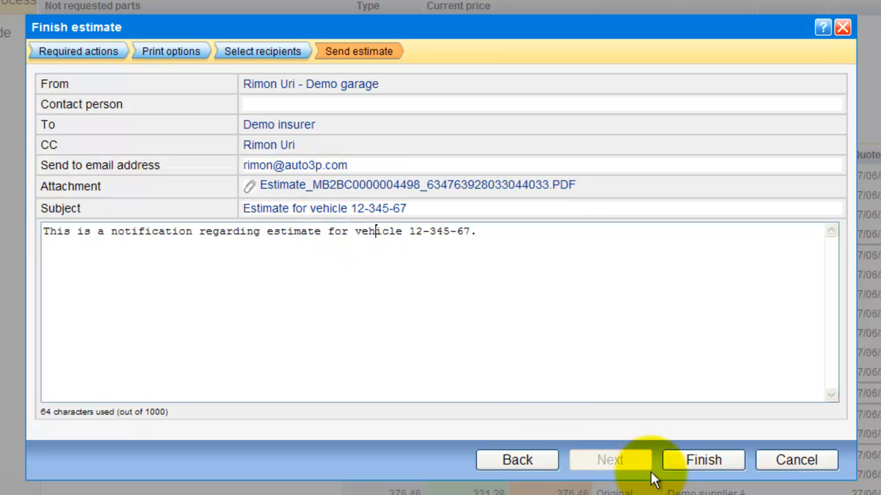
pyautogui.click(690, 468)
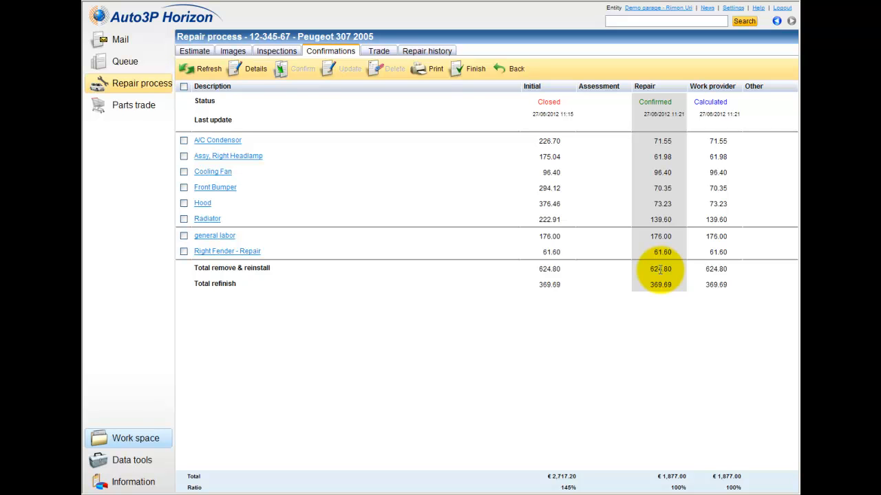
# Step: Print the 'Repair - Demo garage' estimate and continue to its print options
pyautogui.click(429, 70)
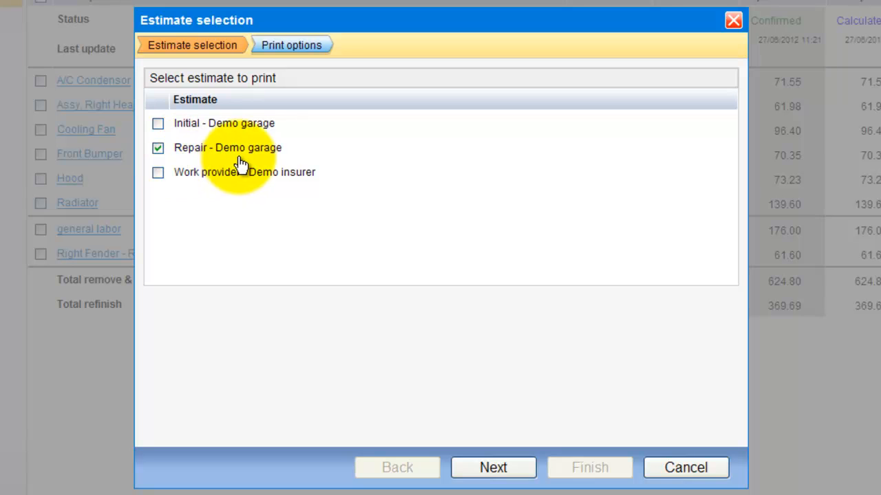
pyautogui.click(519, 469)
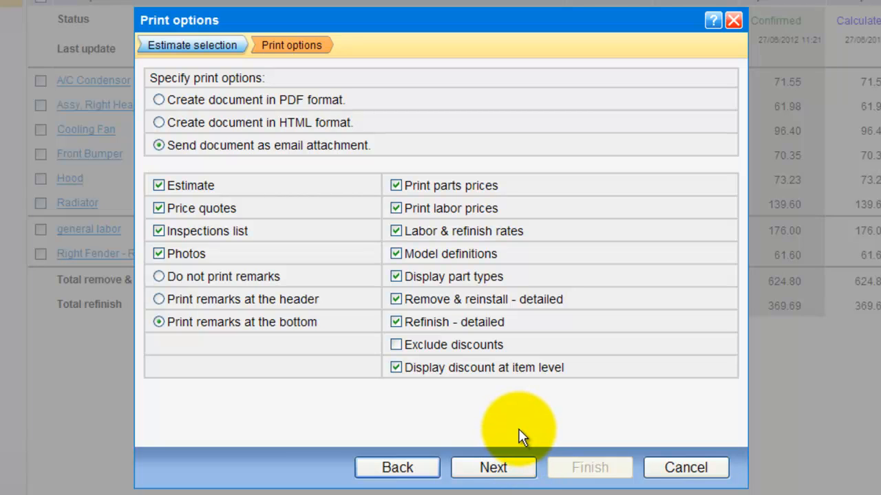
# Step: Generate the quote in HTML format with remarks at the header and no item-level discounts
pyautogui.click(159, 100)
pyautogui.click(159, 122)
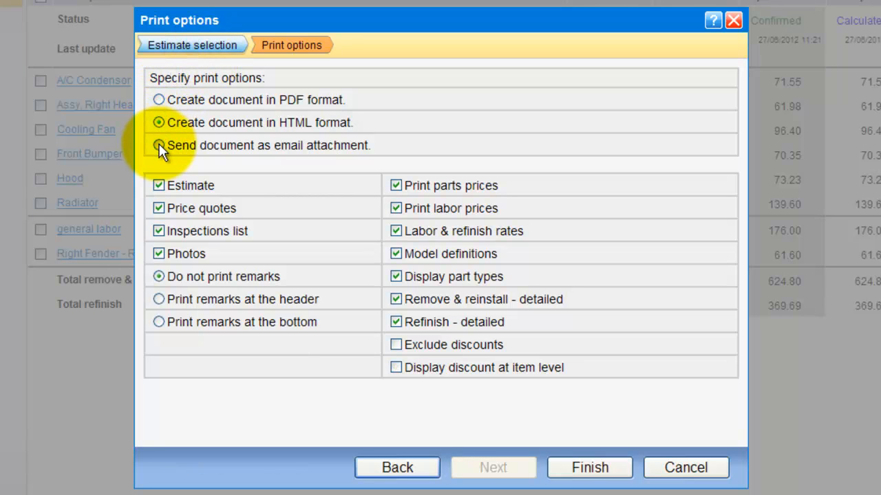
pyautogui.click(159, 146)
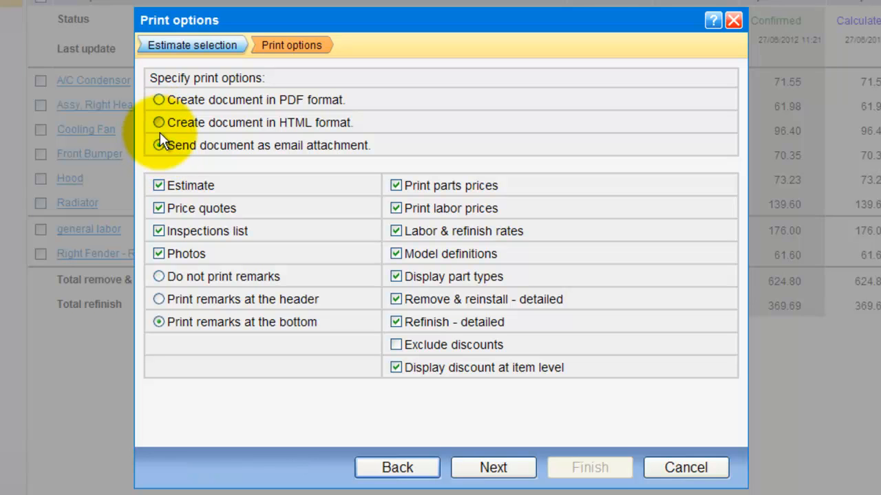
pyautogui.click(159, 124)
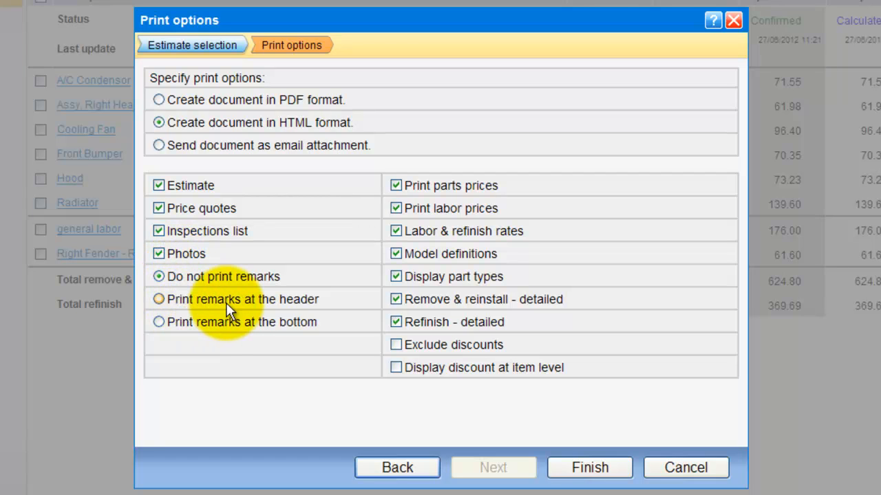
pyautogui.click(161, 299)
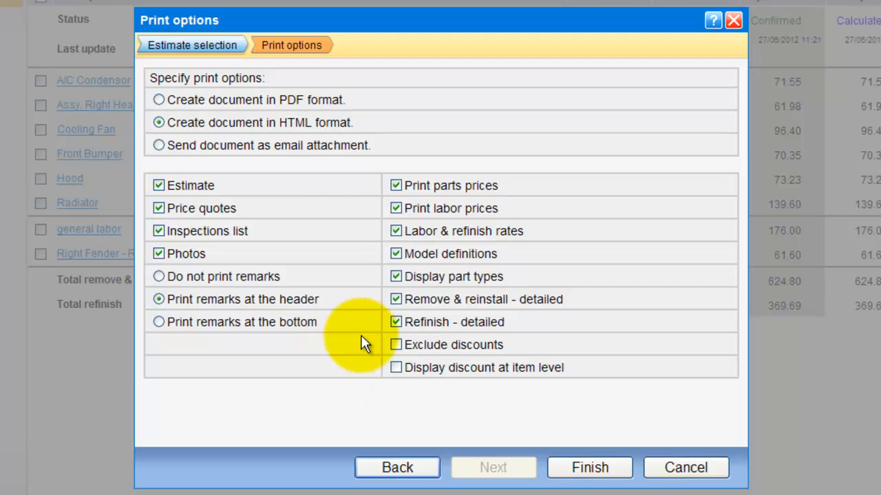
pyautogui.click(396, 183)
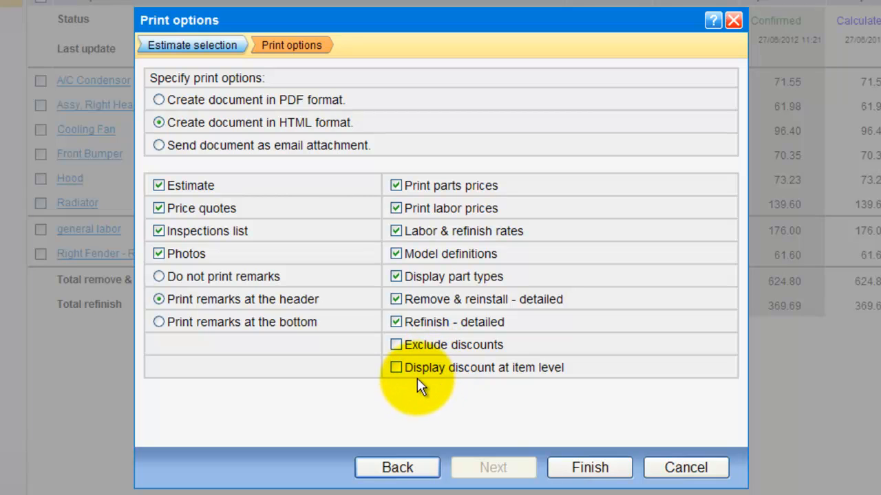
pyautogui.click(397, 370)
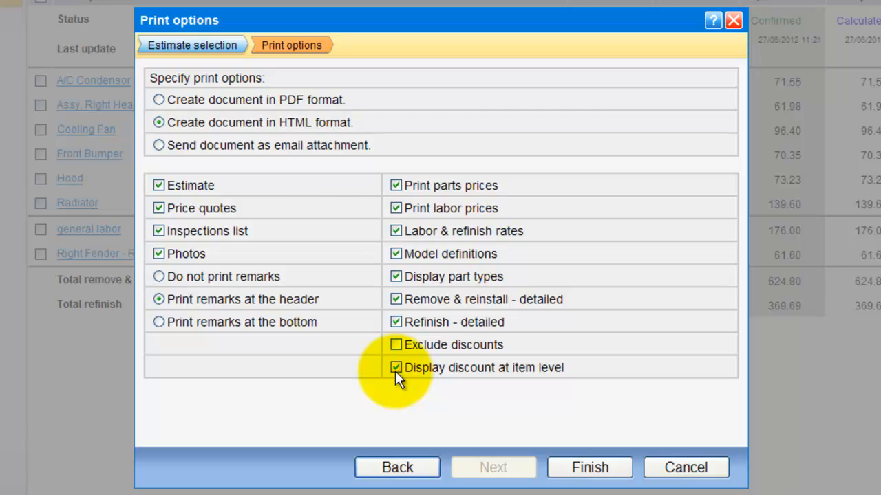
pyautogui.click(396, 369)
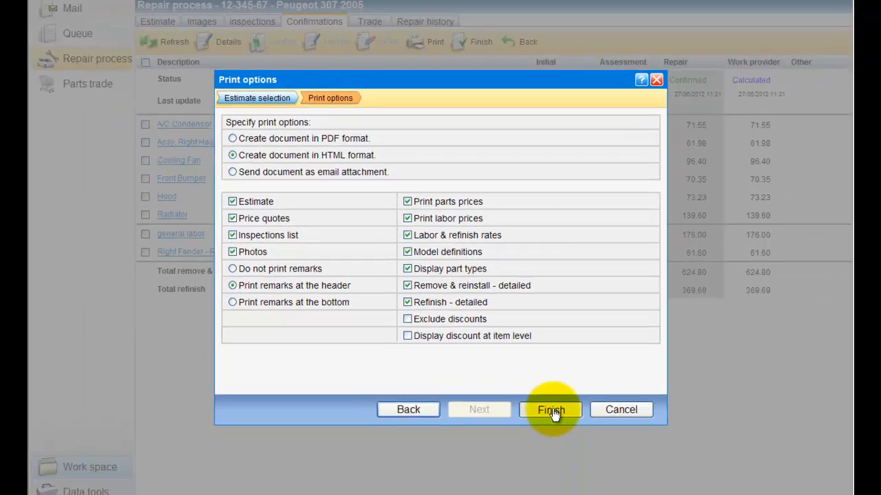
pyautogui.click(551, 410)
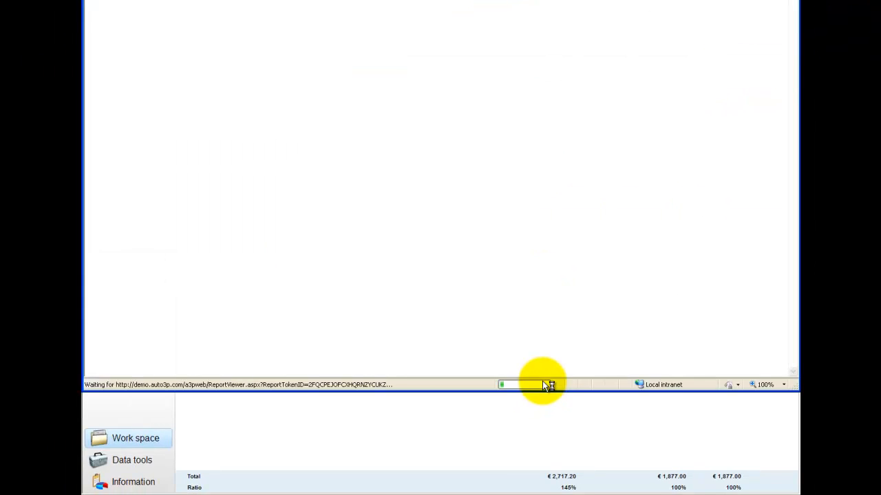
# Step: Enlarge the 1,877.00 HTML price quote window, scroll to the photos and back, then close it
pyautogui.moveTo(483, 0)
pyautogui.mouseDown()
pyautogui.moveTo(485, 33)
pyautogui.moveTo(484, 17)
pyautogui.mouseUp()
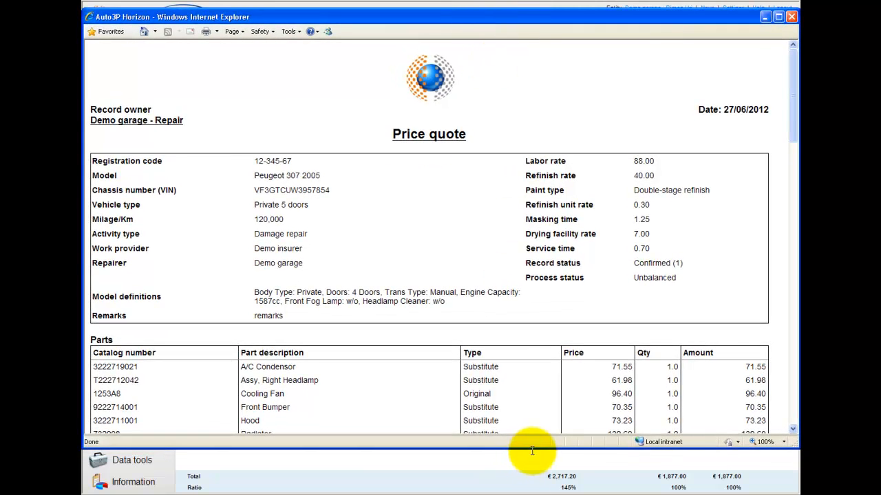
pyautogui.moveTo(530, 451); pyautogui.dragTo(535, 490)
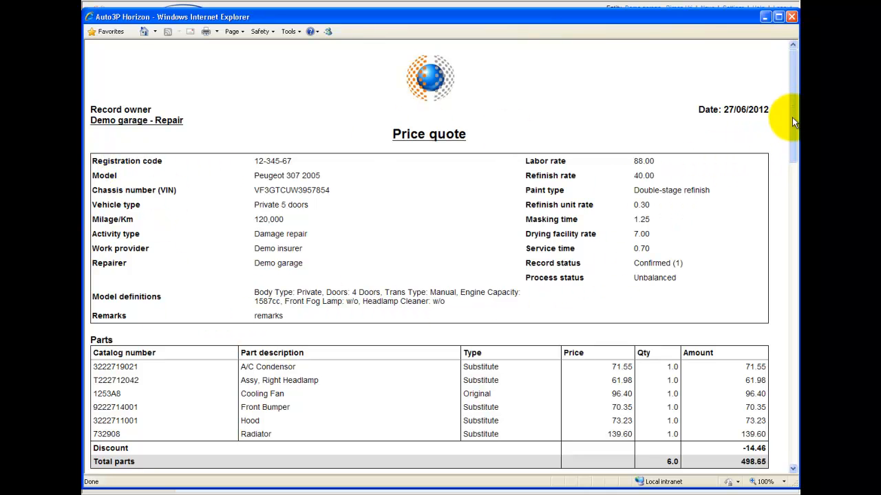
pyautogui.scroll(-5, 792, 117)
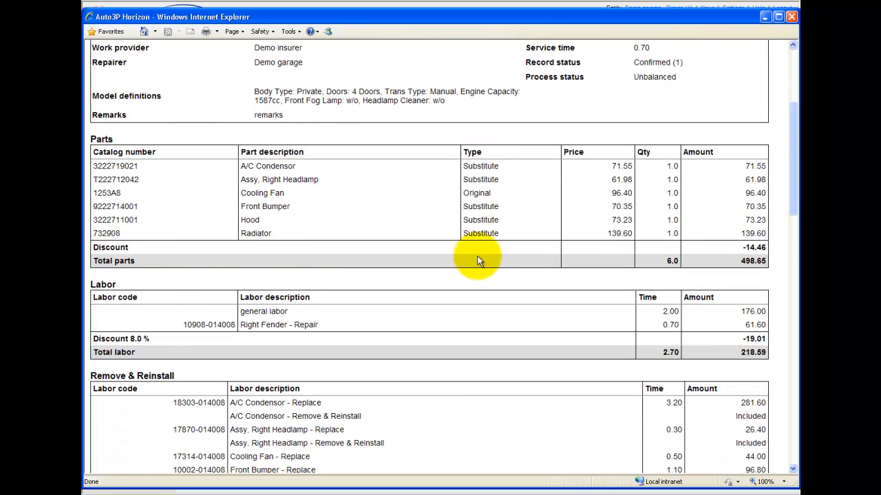
pyautogui.moveTo(796, 181); pyautogui.dragTo(797, 210)
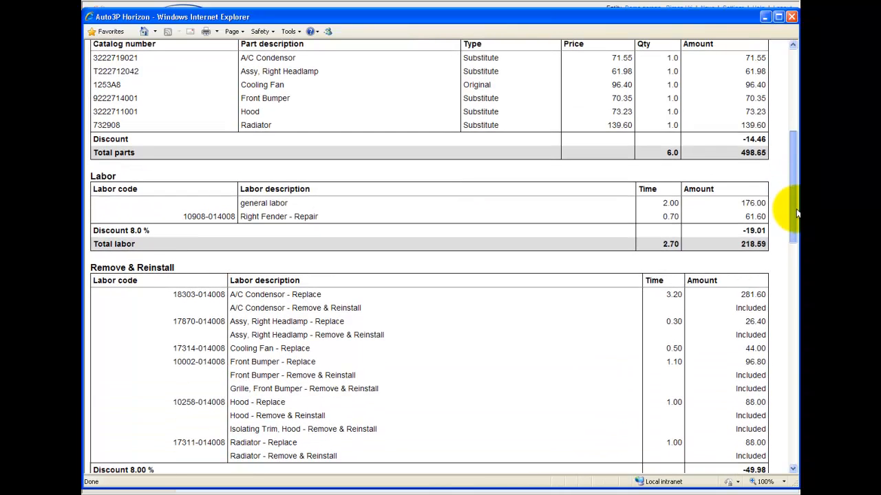
pyautogui.scroll(-2, 786, 153)
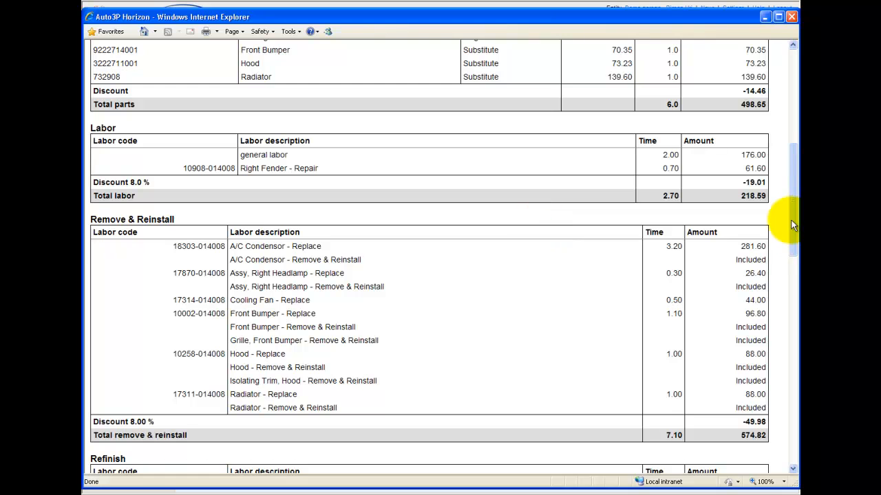
pyautogui.moveTo(793, 220); pyautogui.dragTo(794, 242)
pyautogui.scroll(-1, 768, 243)
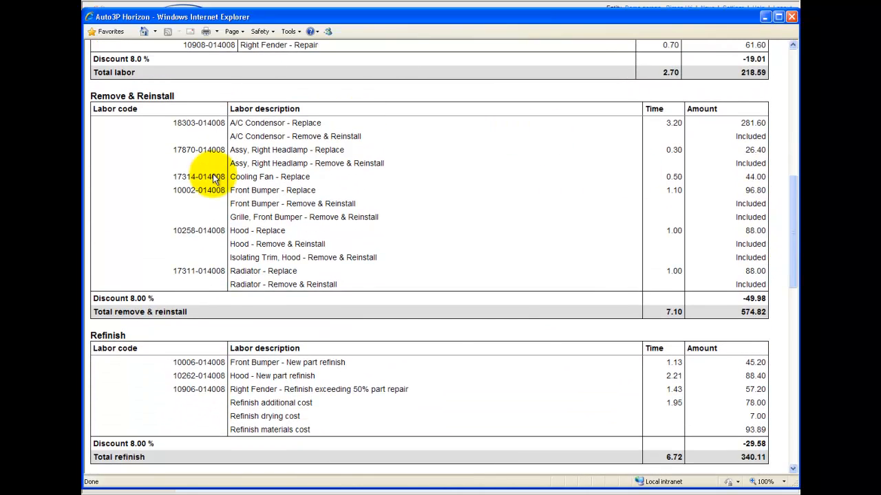
pyautogui.scroll(-3, 628, 297)
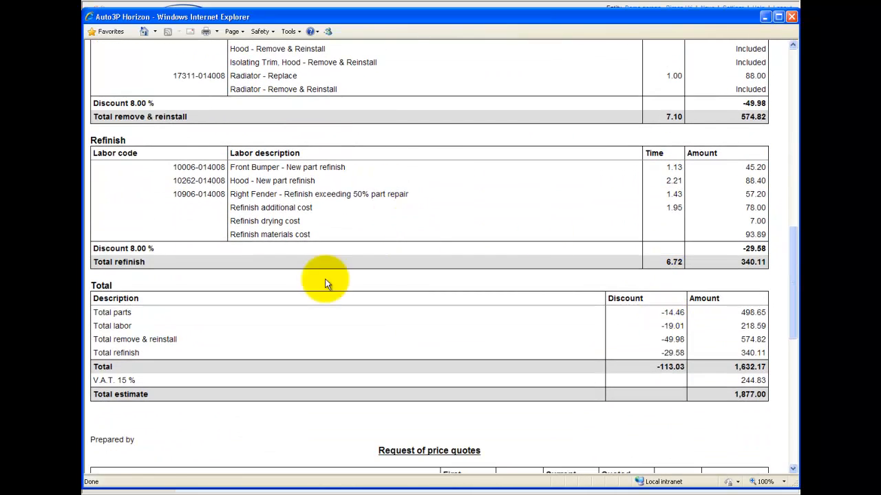
pyautogui.scroll(-4, 147, 288)
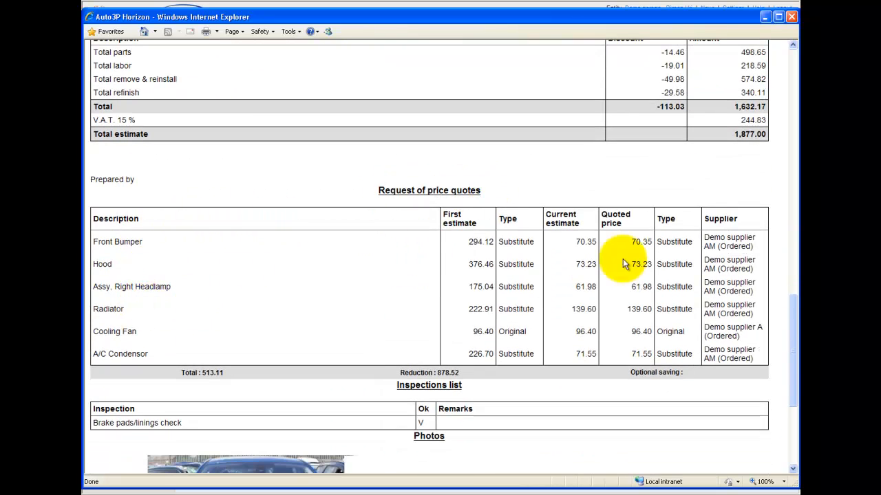
pyautogui.scroll(-1, 624, 263)
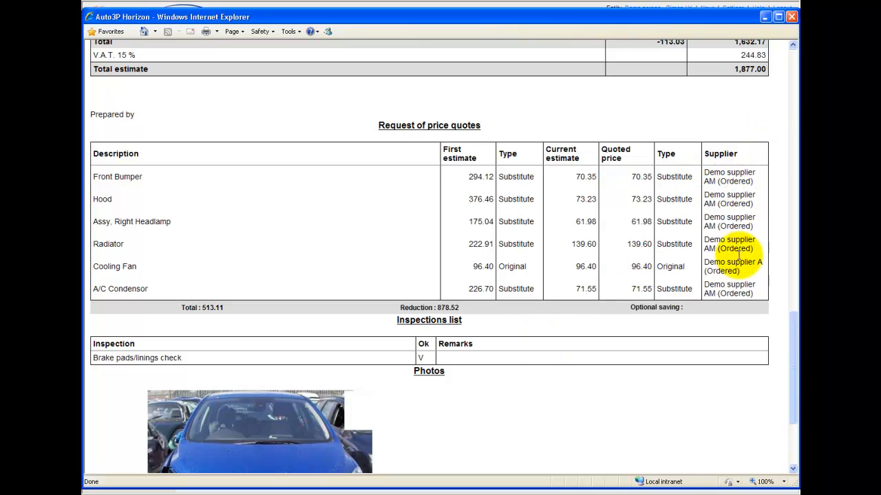
pyautogui.scroll(-2, 662, 344)
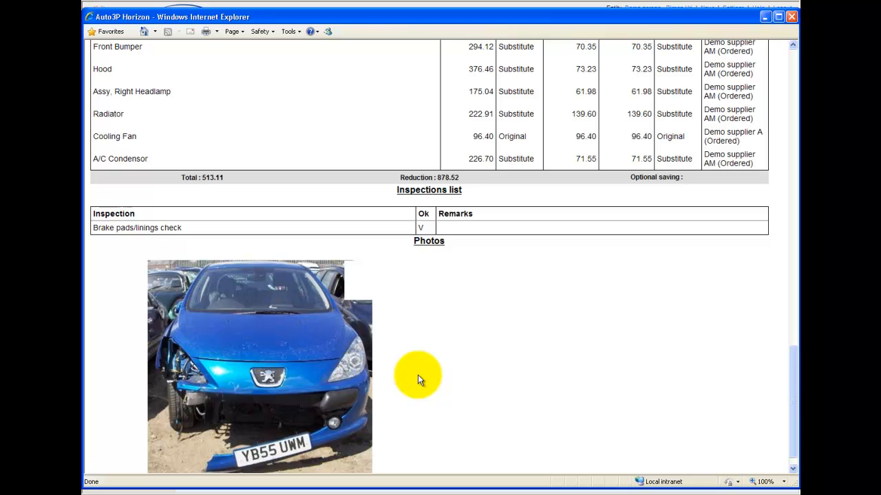
pyautogui.scroll(-1, 589, 390)
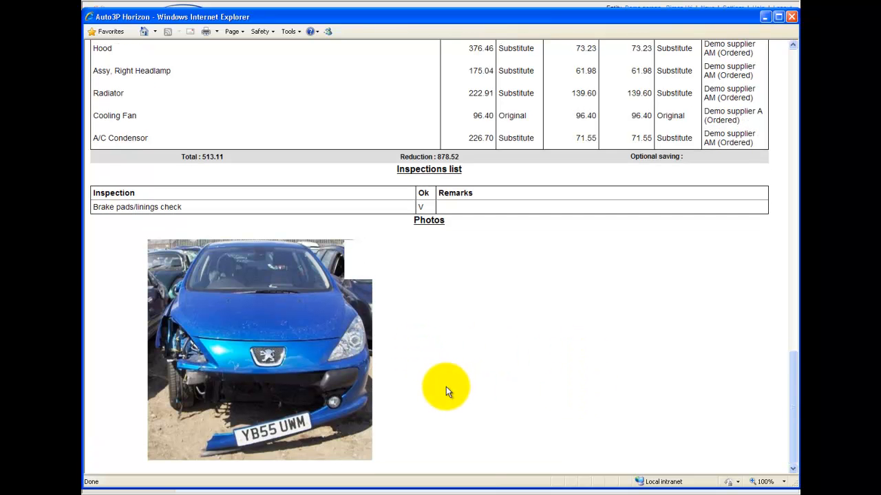
pyautogui.scroll(15, 452, 385)
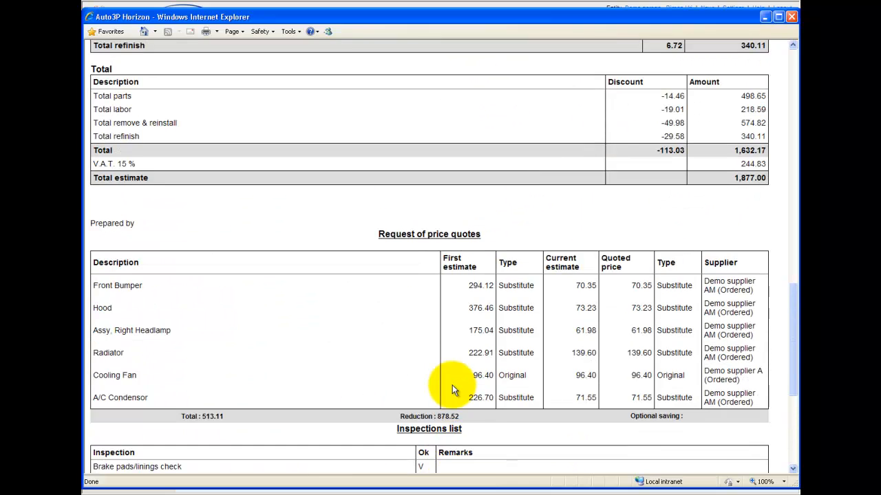
pyautogui.scroll(6, 452, 354)
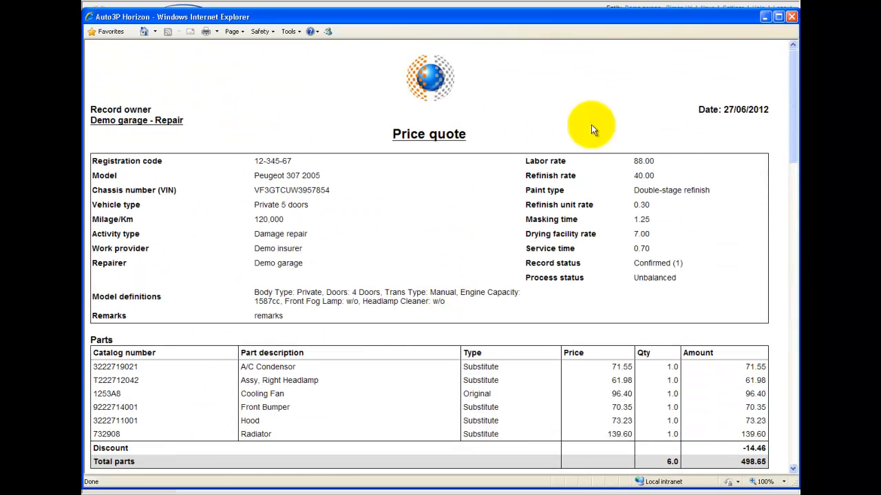
pyautogui.click(791, 16)
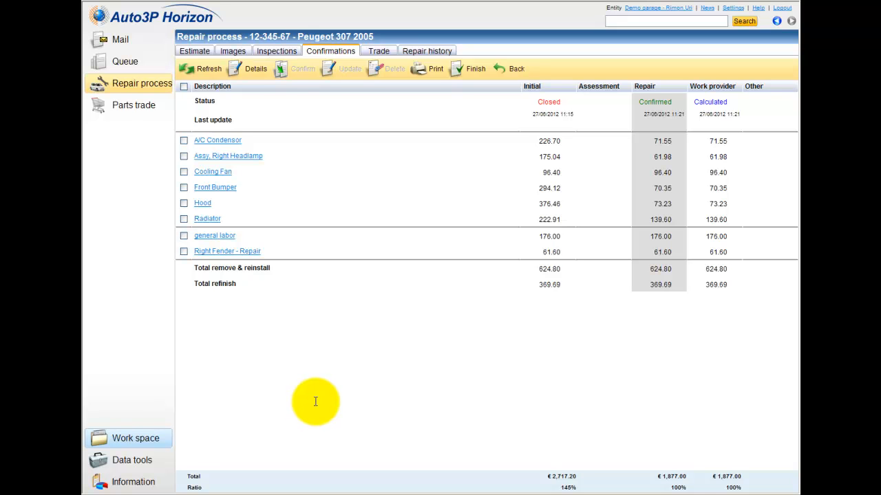
# Step: Review the estimate's parts and labor and the confirmation table, then switch to the Mail section
pyautogui.click(196, 53)
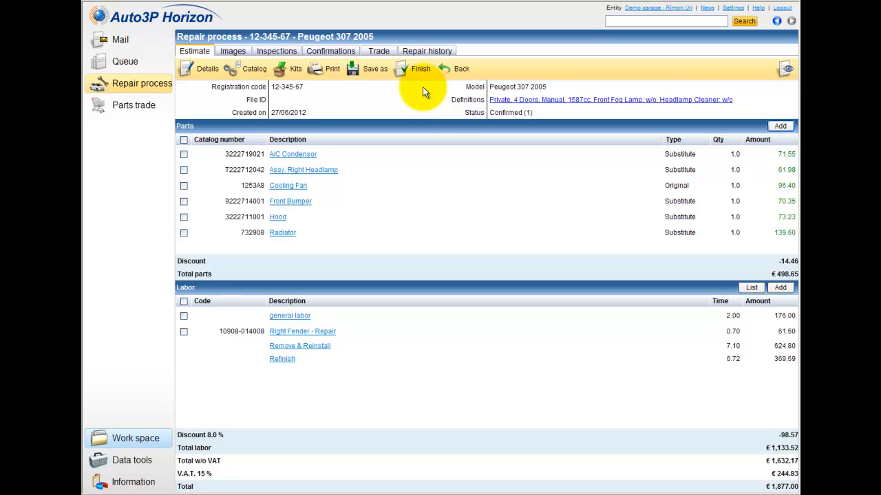
pyautogui.click(337, 55)
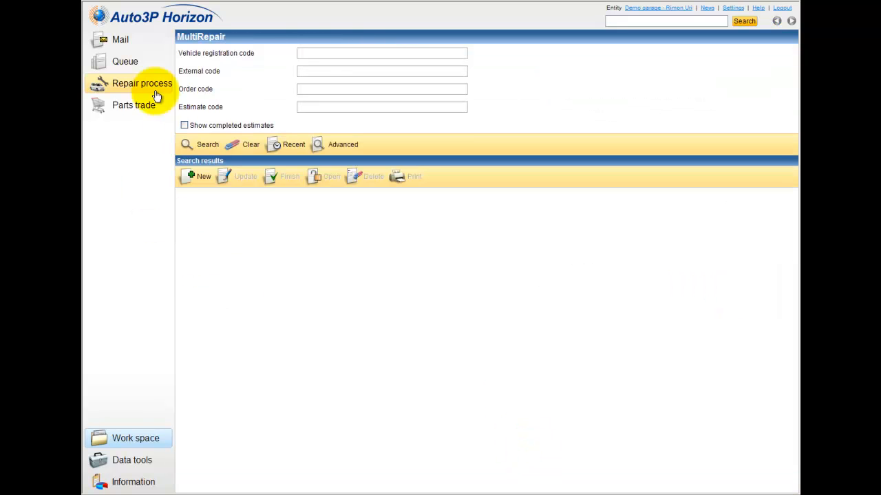
pyautogui.click(120, 41)
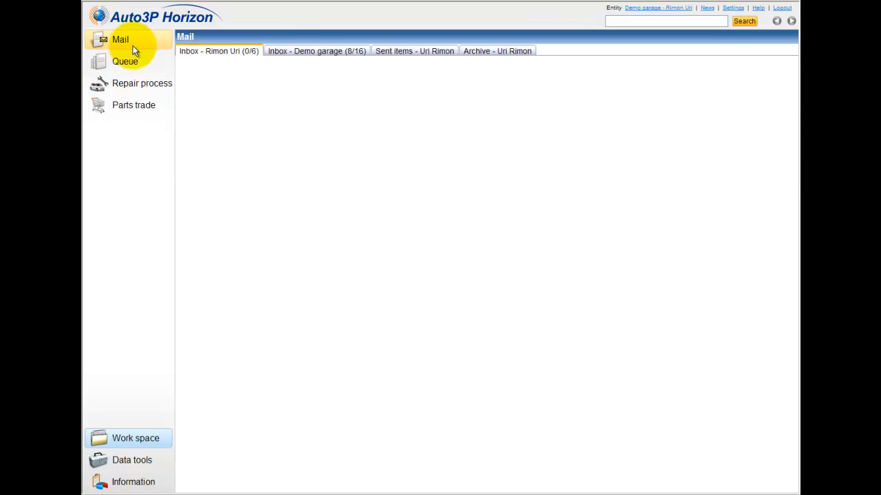
# Step: Read Demo insurer's message confirming the 1,551.21 repair cost for vehicle 12-345-67 in the Demo garage inbox
pyautogui.click(310, 52)
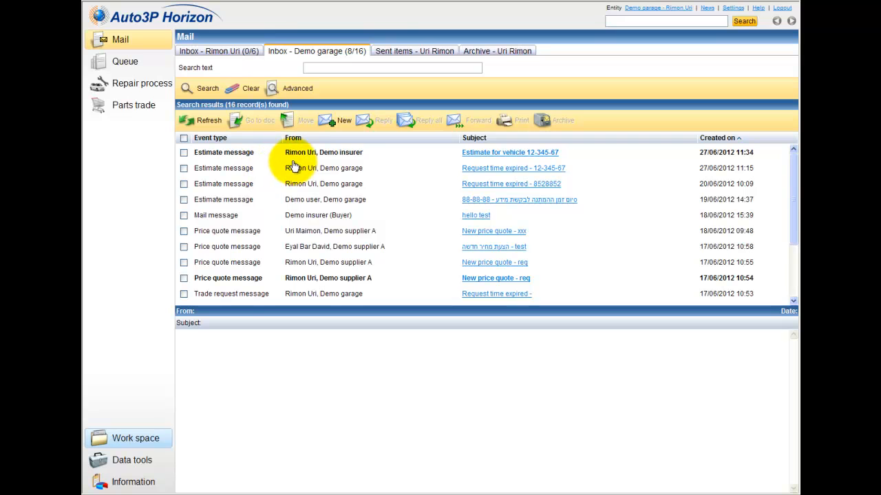
pyautogui.rightClick(494, 157)
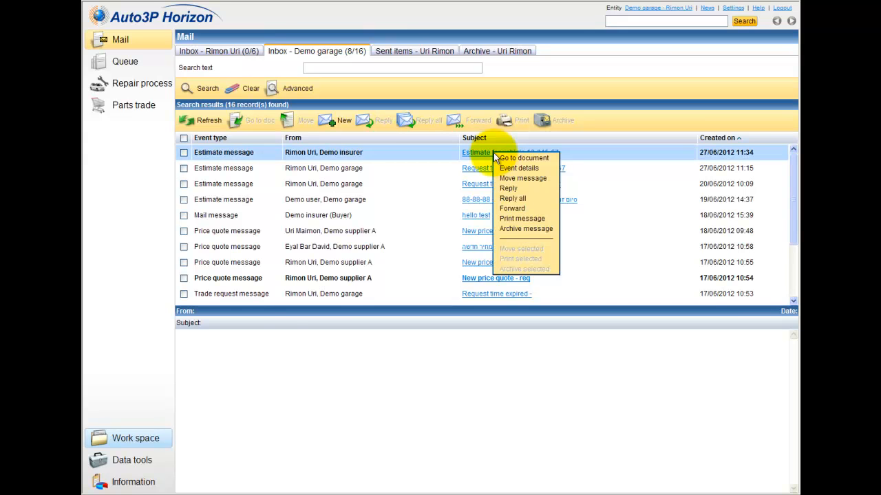
pyautogui.click(261, 313)
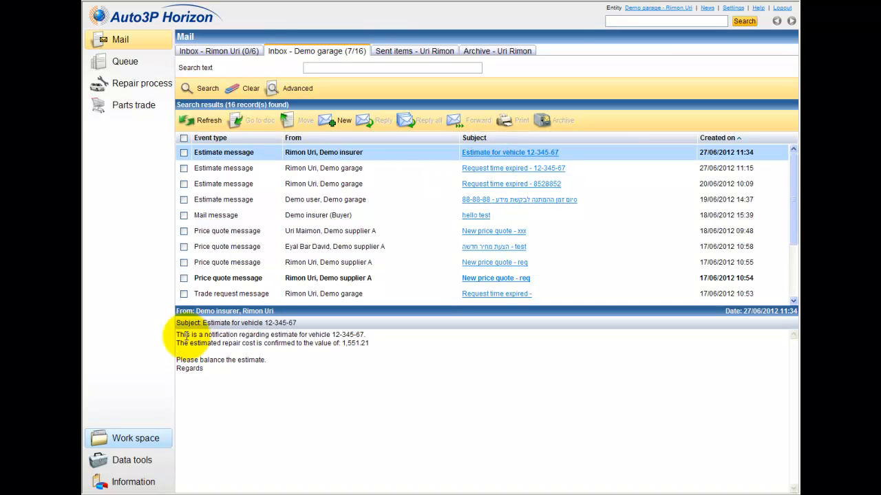
pyautogui.moveTo(205, 372); pyautogui.dragTo(176, 327)
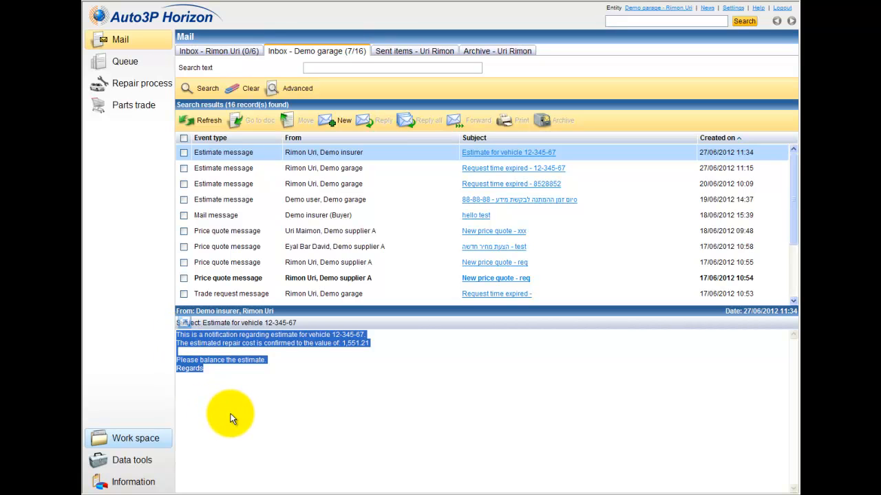
pyautogui.rightClick(525, 157)
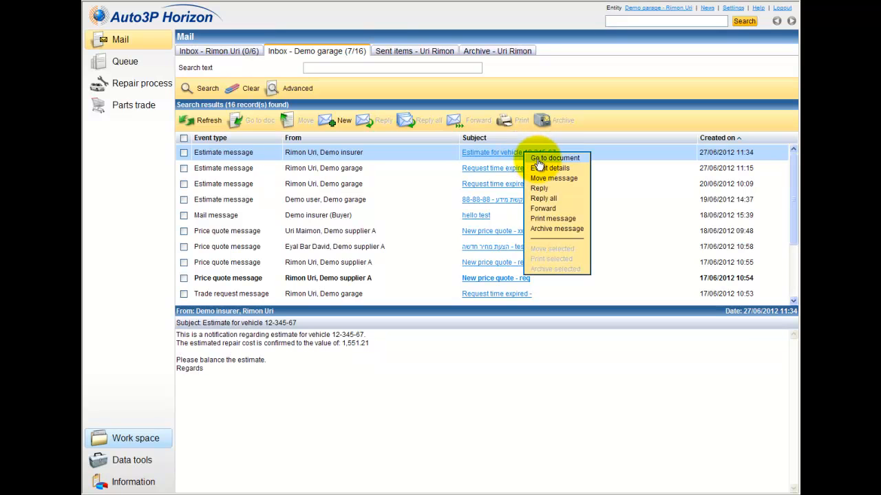
# Step: Go from the insurer's message to the Peugeot 307 repair and select the general labor row (88.00 vs 176.00)
pyautogui.click(540, 160)
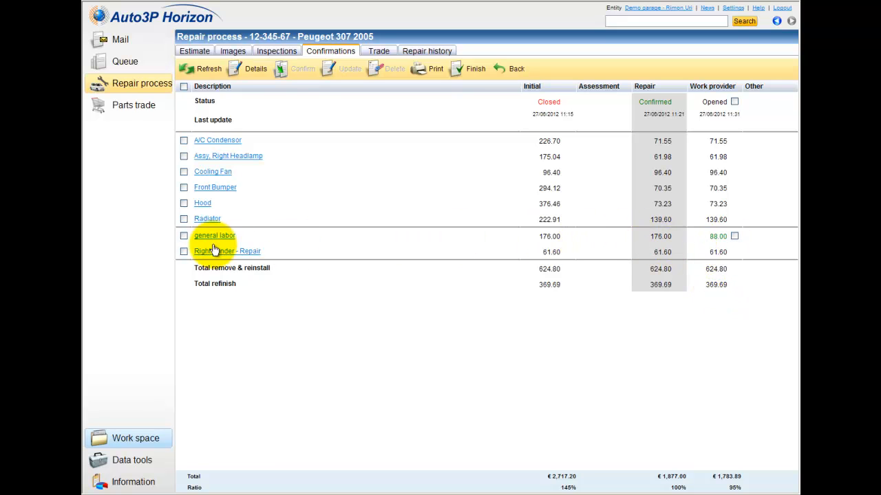
pyautogui.click(323, 240)
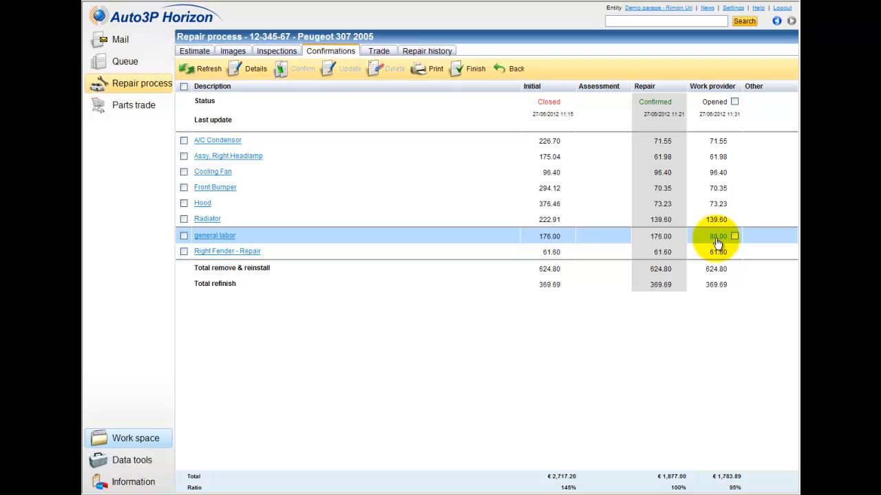
pyautogui.rightClick(694, 242)
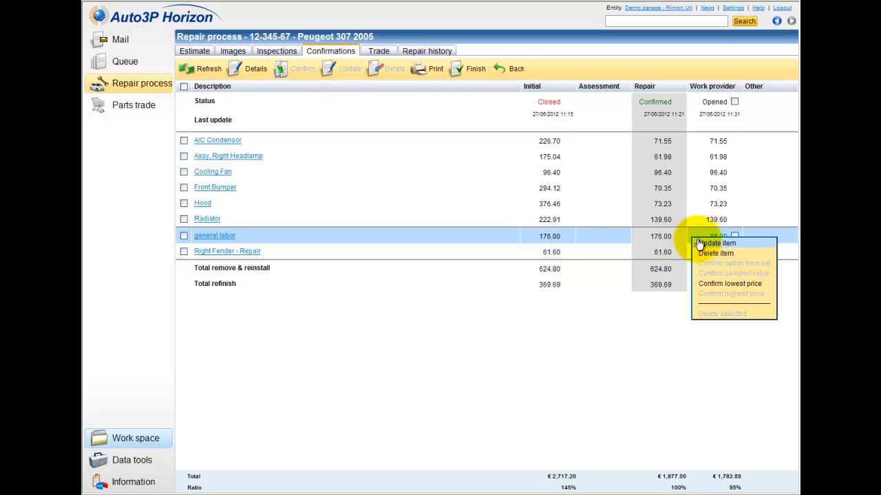
pyautogui.click(753, 245)
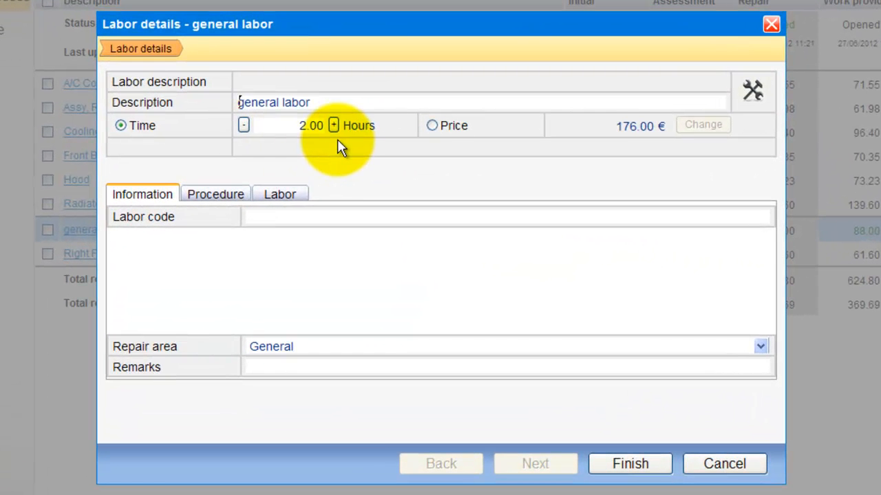
pyautogui.click(739, 467)
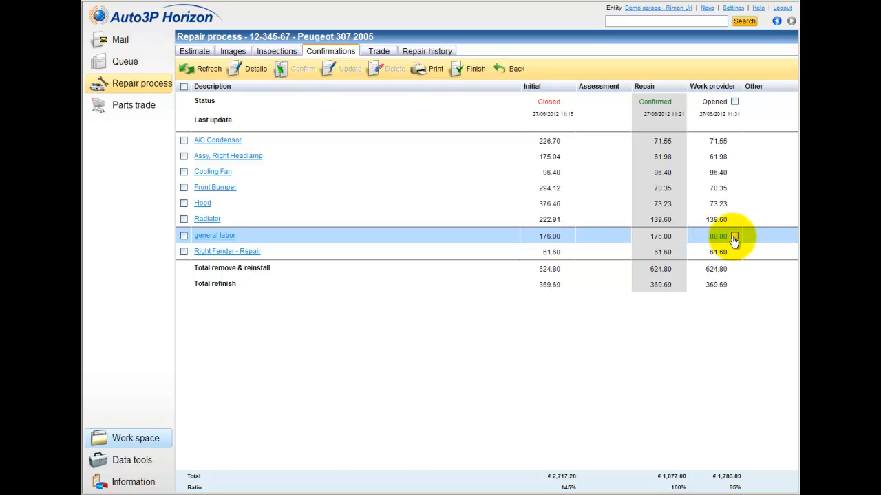
# Step: Confirm the insurer's 88.00 general labor into the estimate (total 1,783.89), then head back to repair search
pyautogui.click(734, 236)
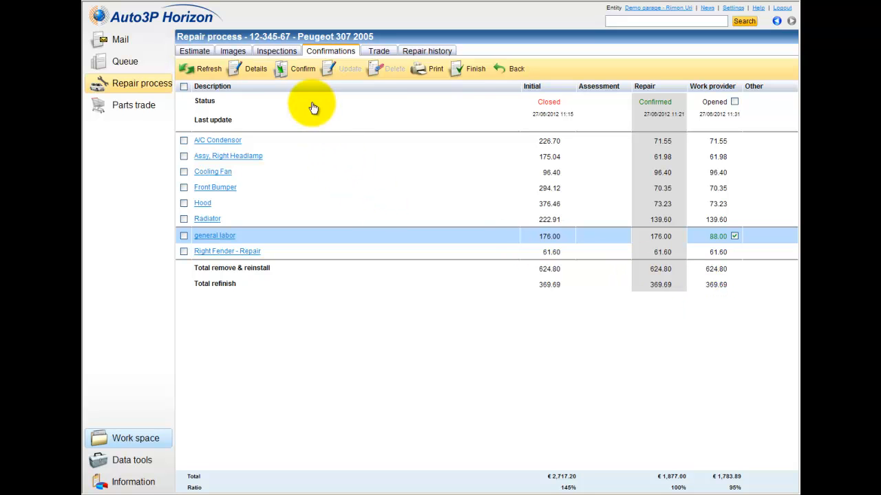
pyautogui.click(301, 76)
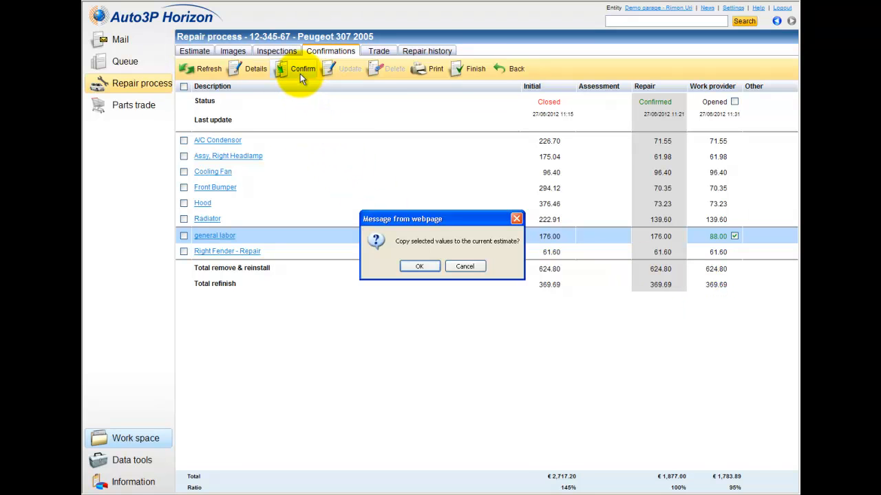
pyautogui.click(415, 267)
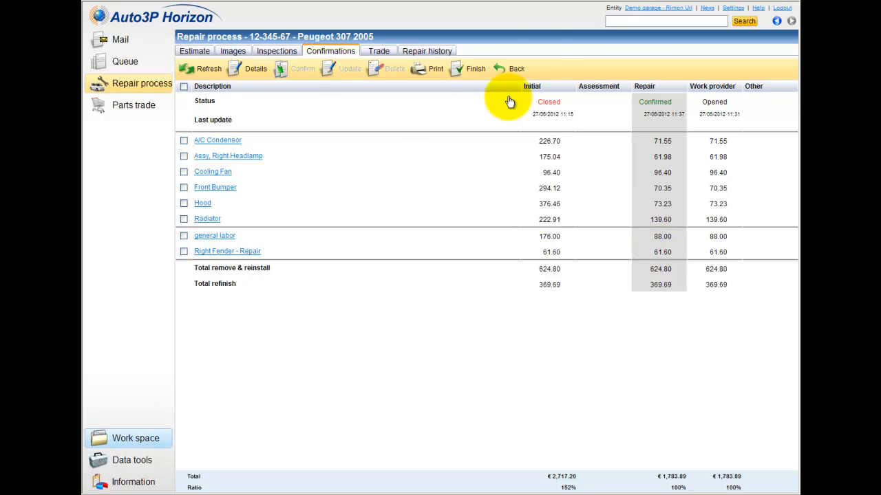
pyautogui.click(516, 72)
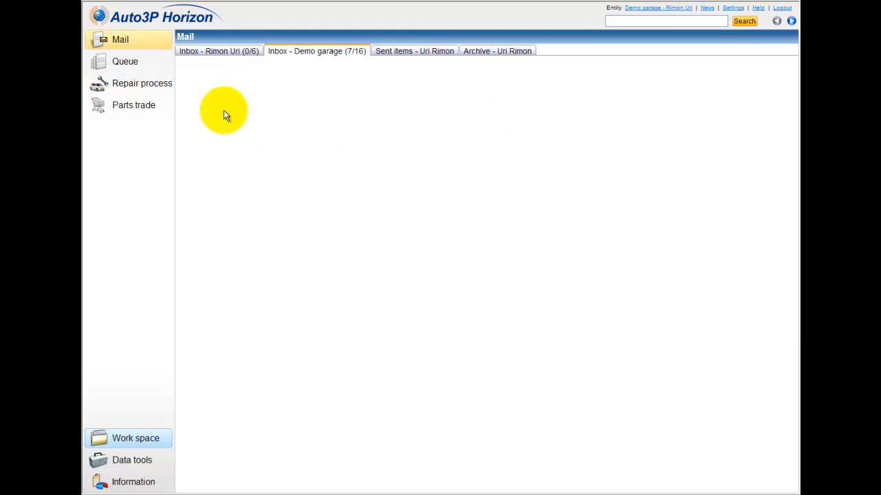
pyautogui.click(149, 89)
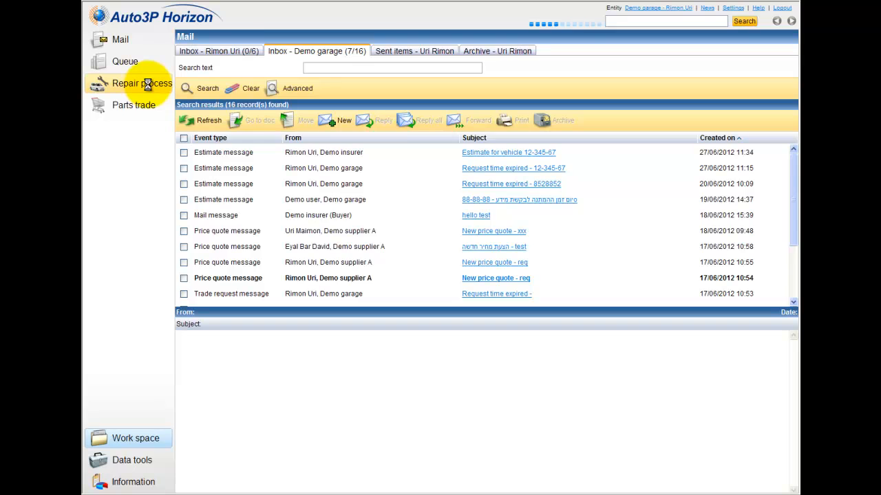